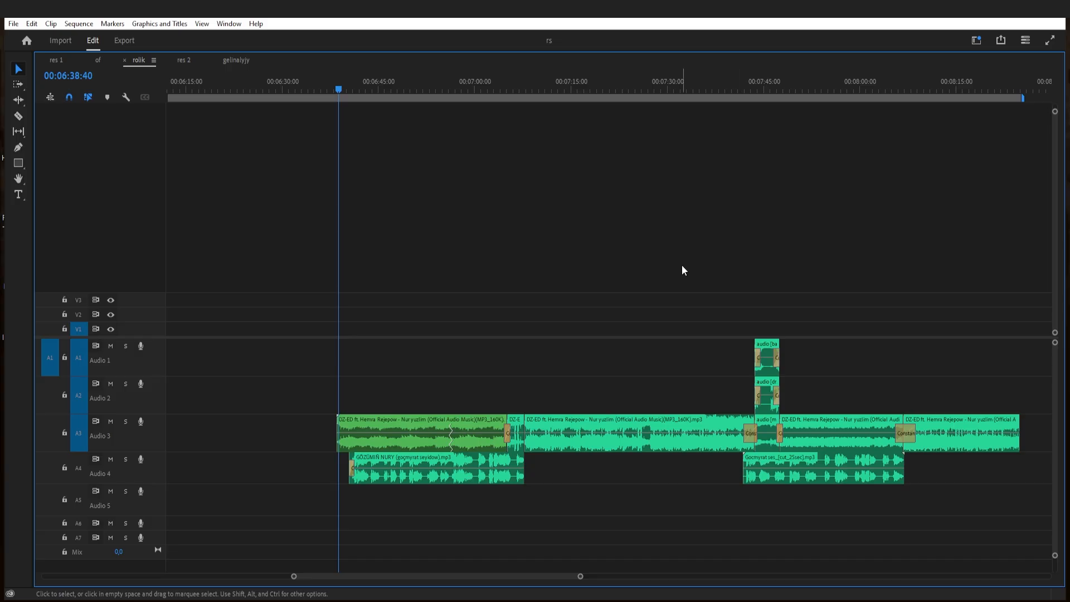
- Place a full-length copy of the Nur yuzlim song on Audio 3, after the end of the existing mix
scroll(674, 270, up, 5)
scroll(780, 267, down, 4)
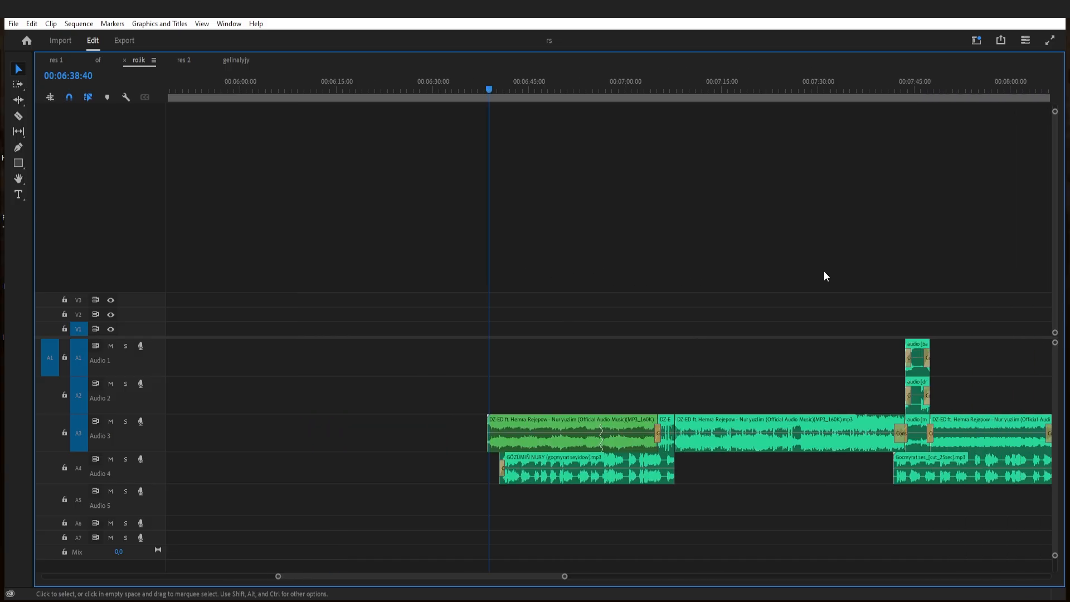
scroll(730, 261, down, 2)
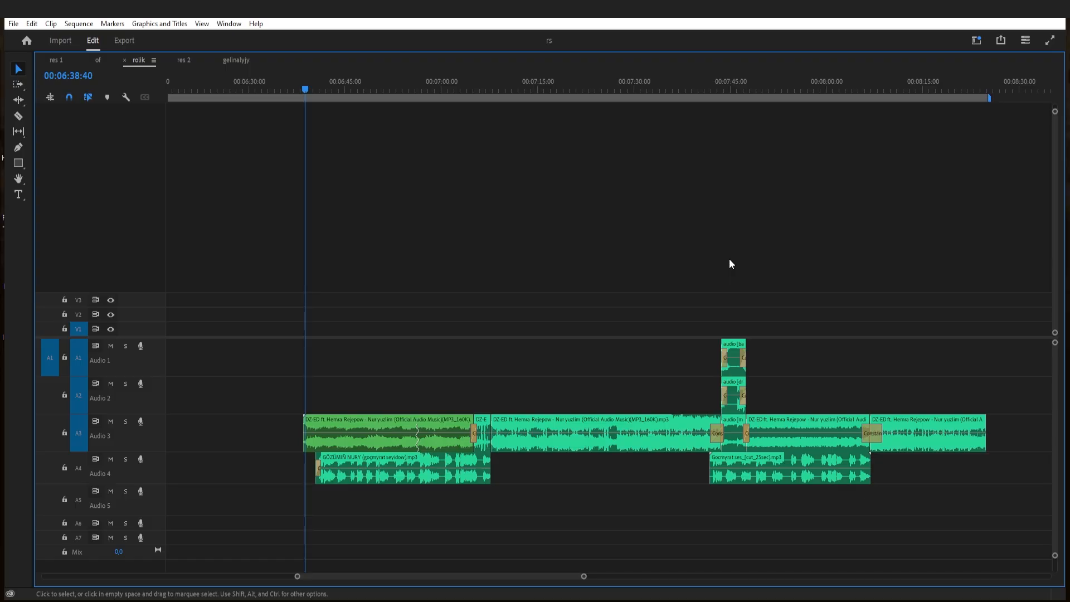
key(minus)
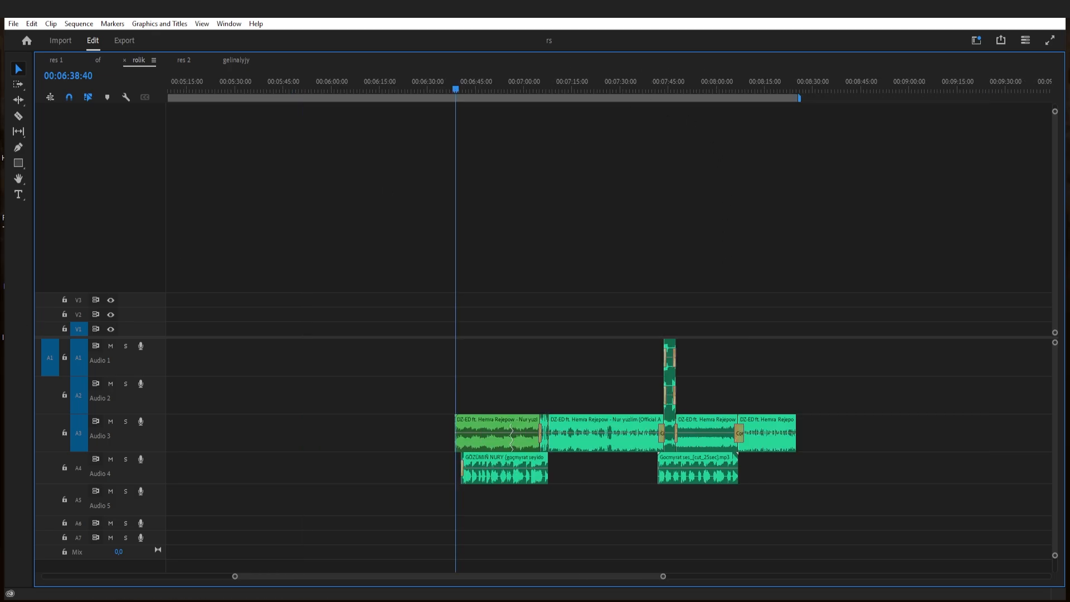
drag(387, 246, 892, 432)
click(883, 84)
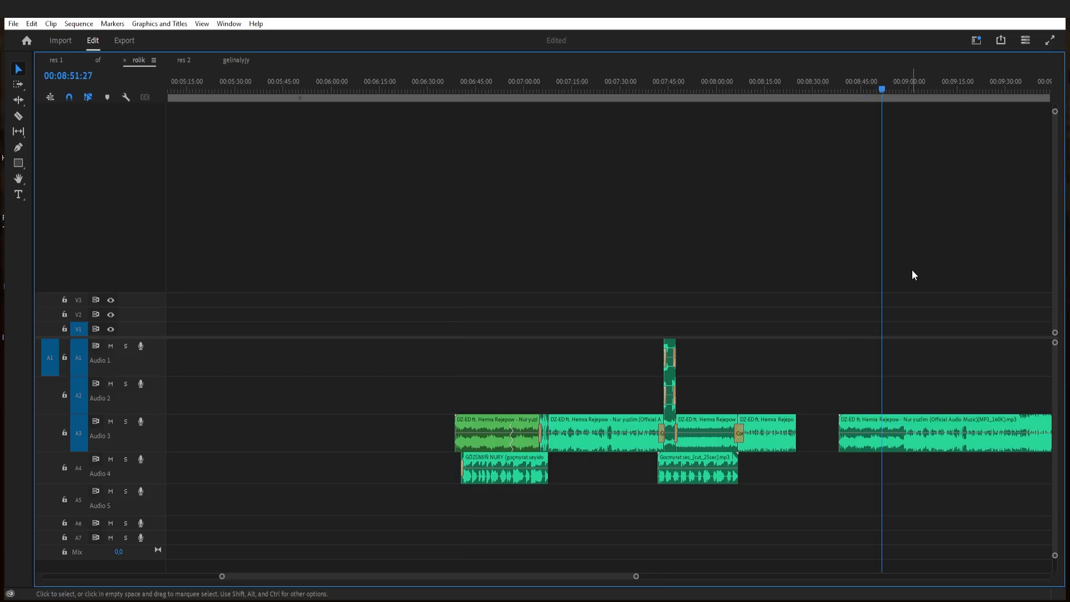
- Listen to the full-length song clip, including the part from about 00:09:32
key(equal)
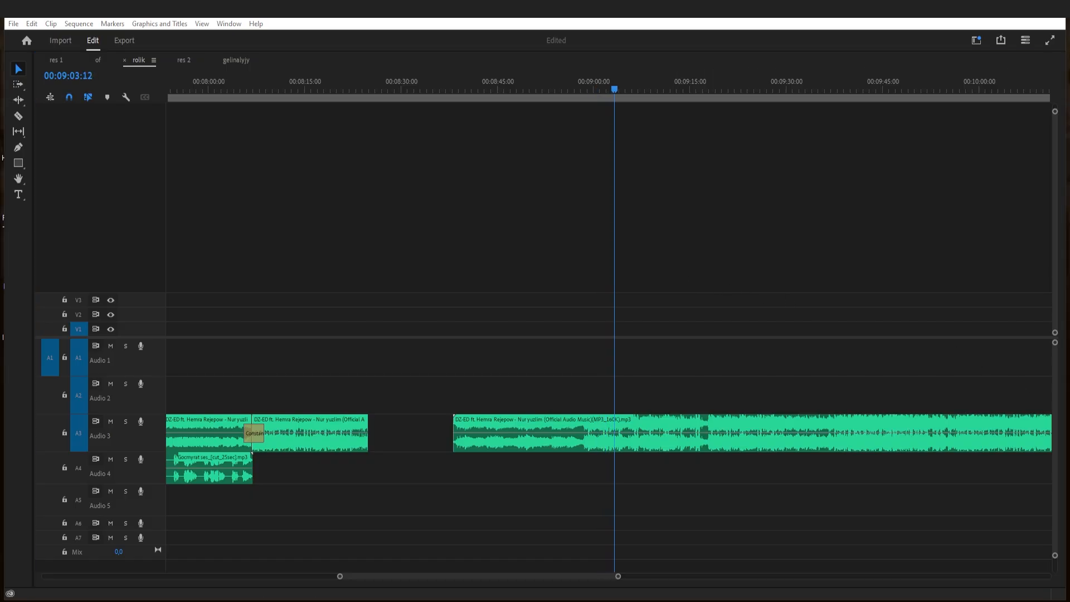
click(693, 293)
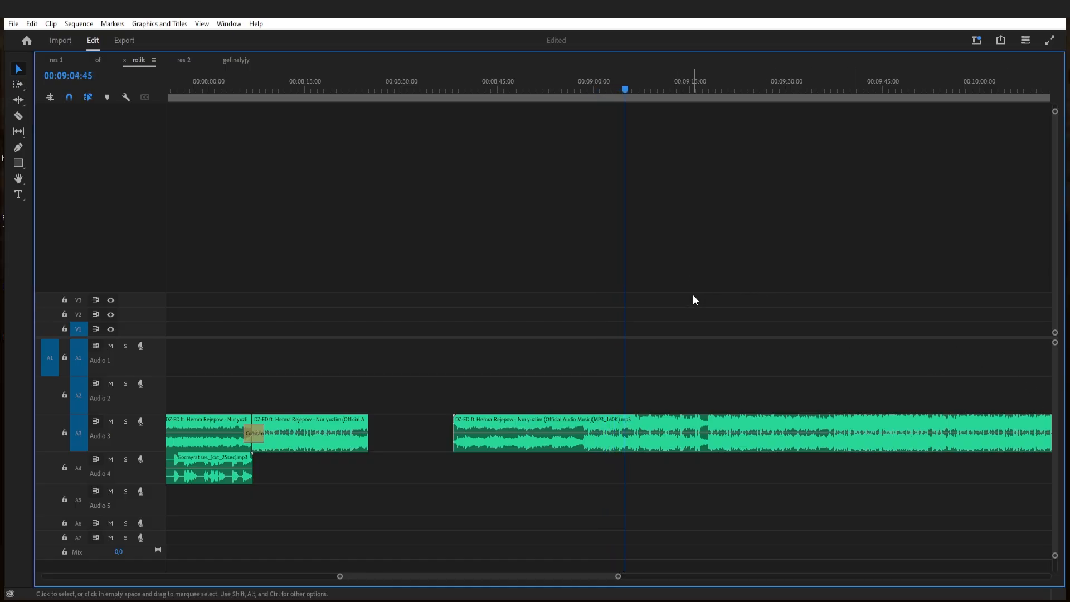
key(minus)
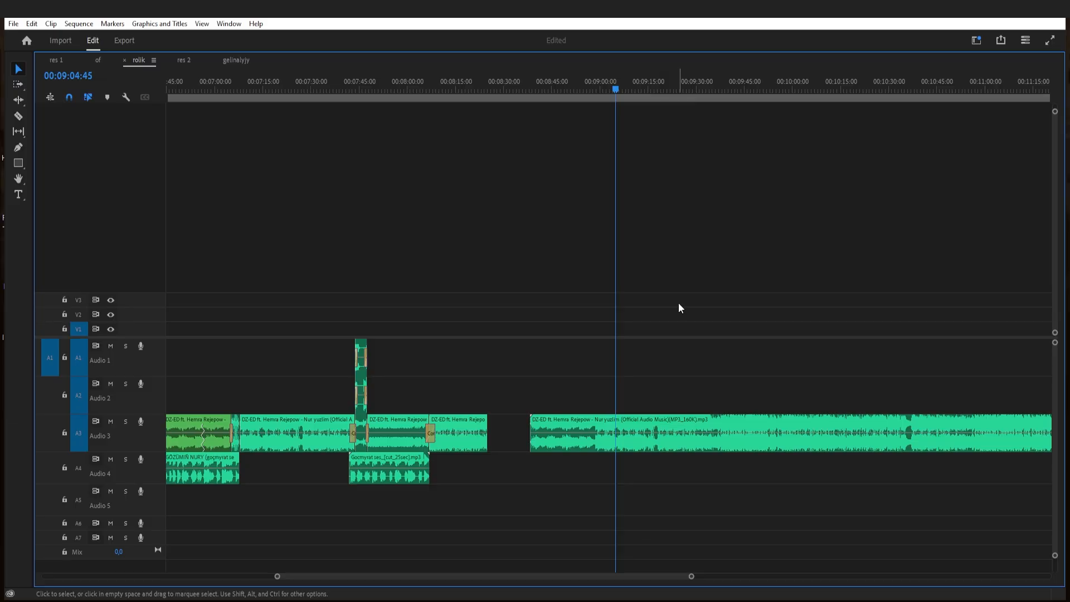
key(equal)
key(equal)
key(equal)
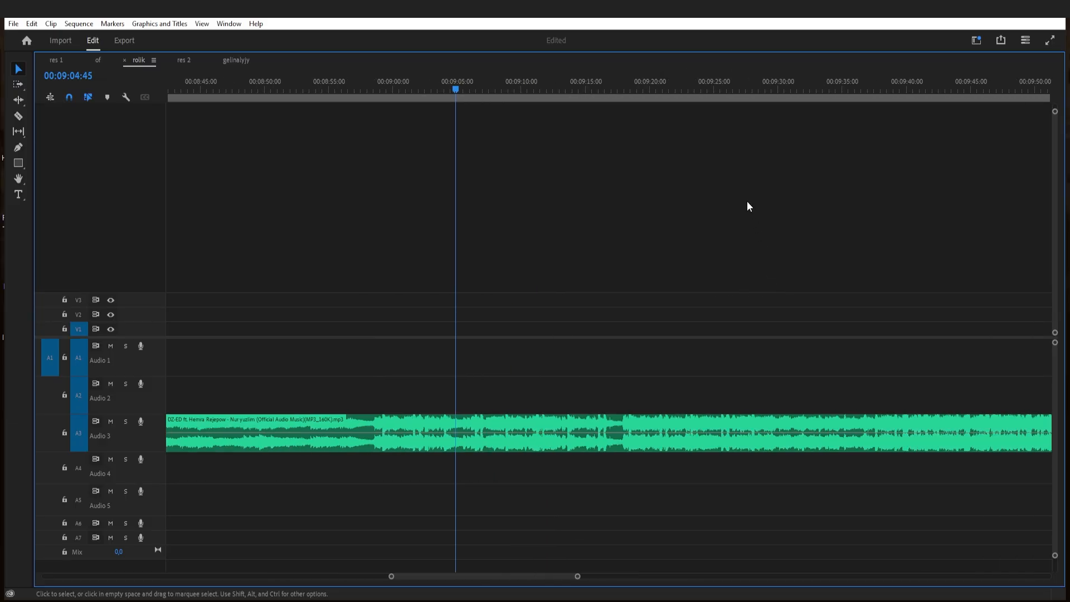
click(806, 89)
scroll(844, 312, down, 2)
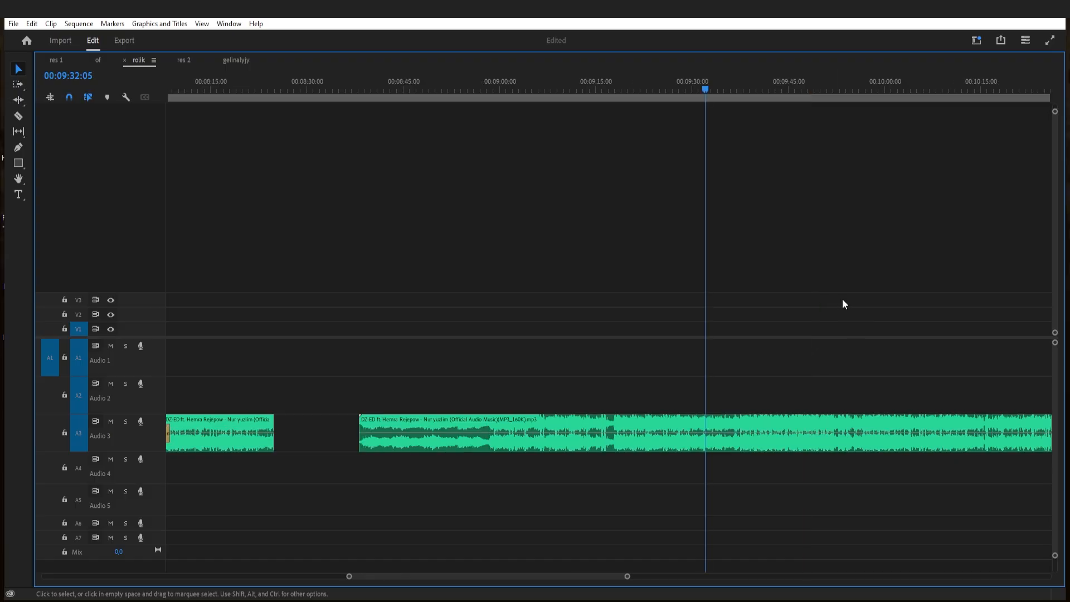
key(space)
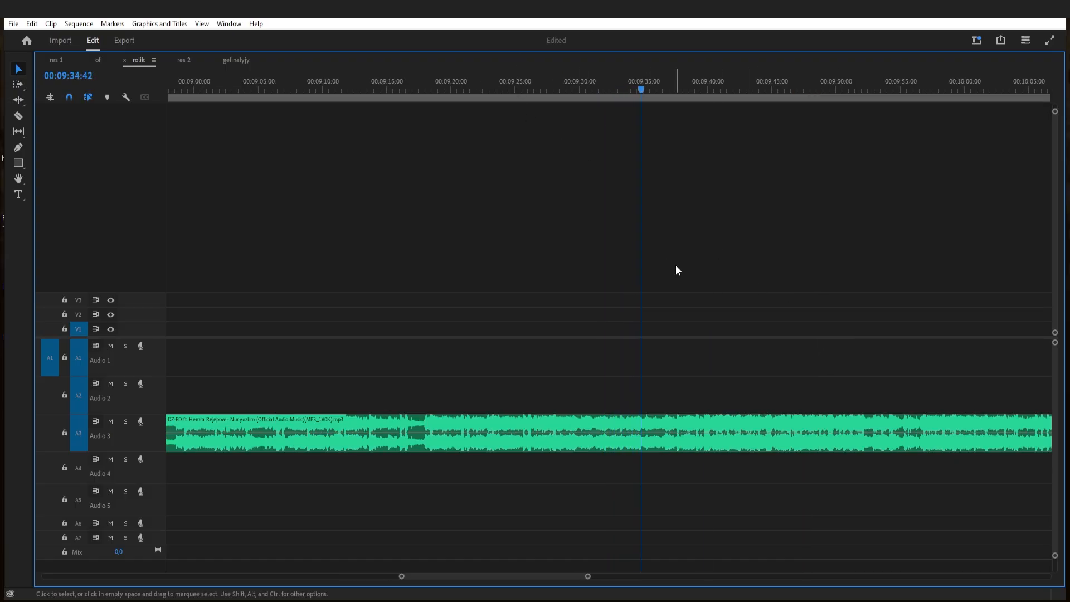
scroll(725, 292, down, 1)
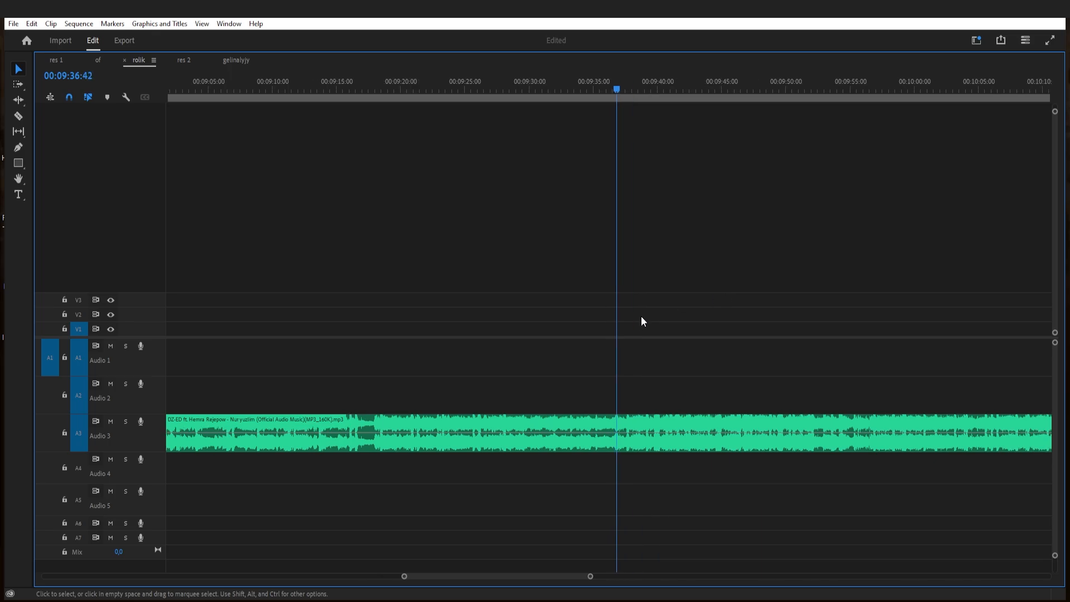
key(space)
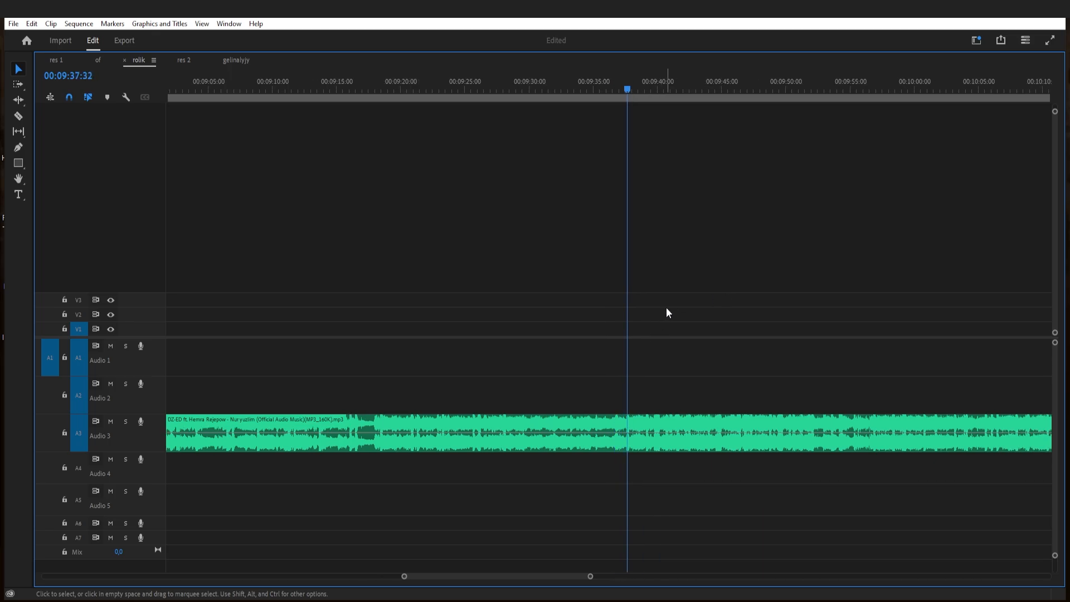
- Delete the full-length song clip that follows the mix on Audio 3
key(minus)
key(minus)
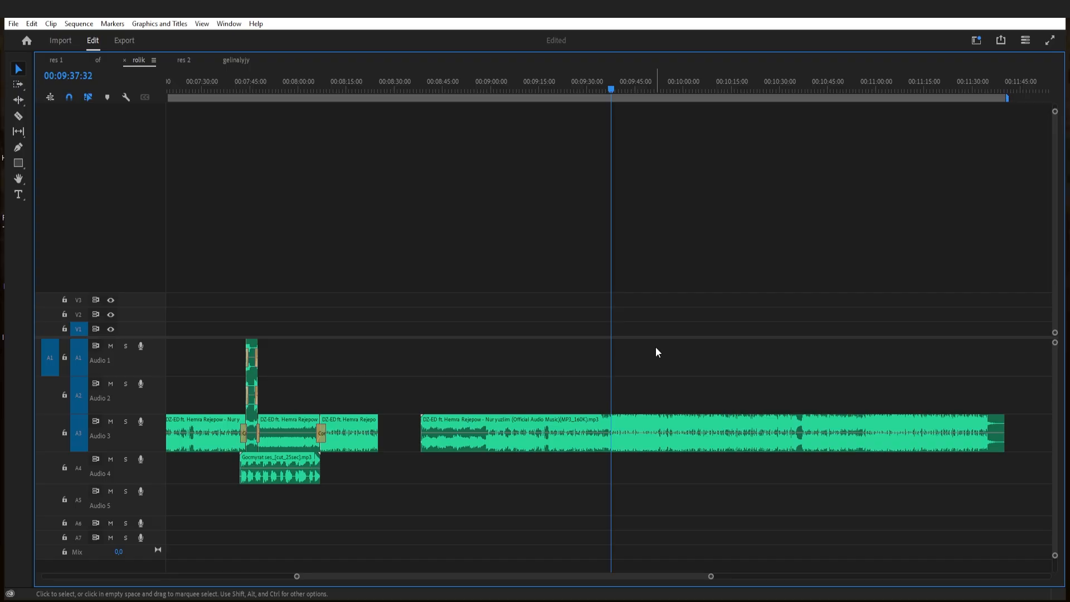
click(633, 423)
key(Delete)
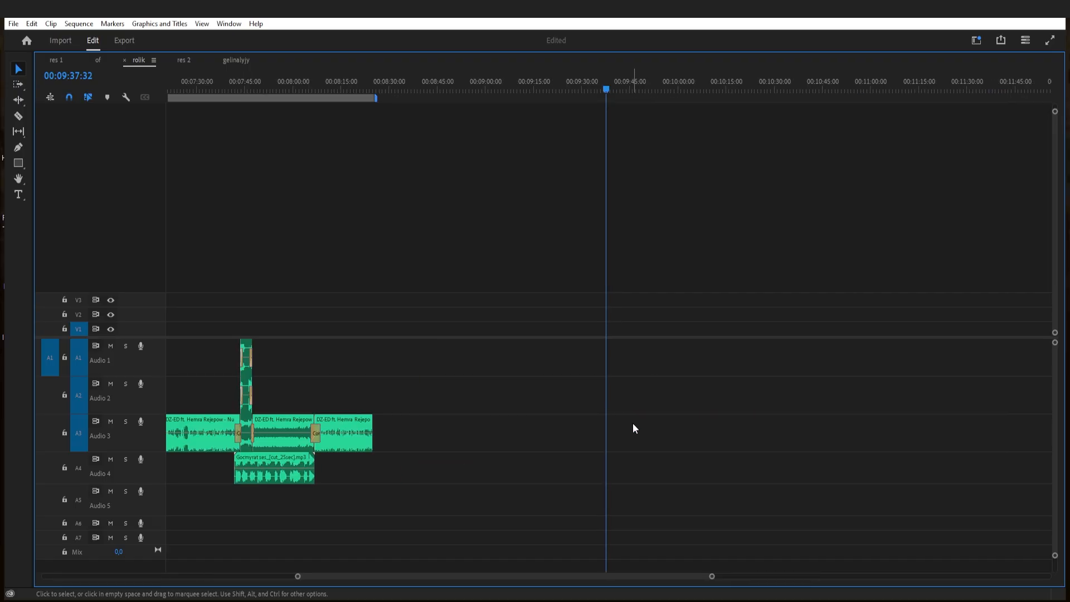
- Play the opening of the mix from about 00:06:40 and jump ahead to the end of the first vocal clip
key(minus)
key(minus)
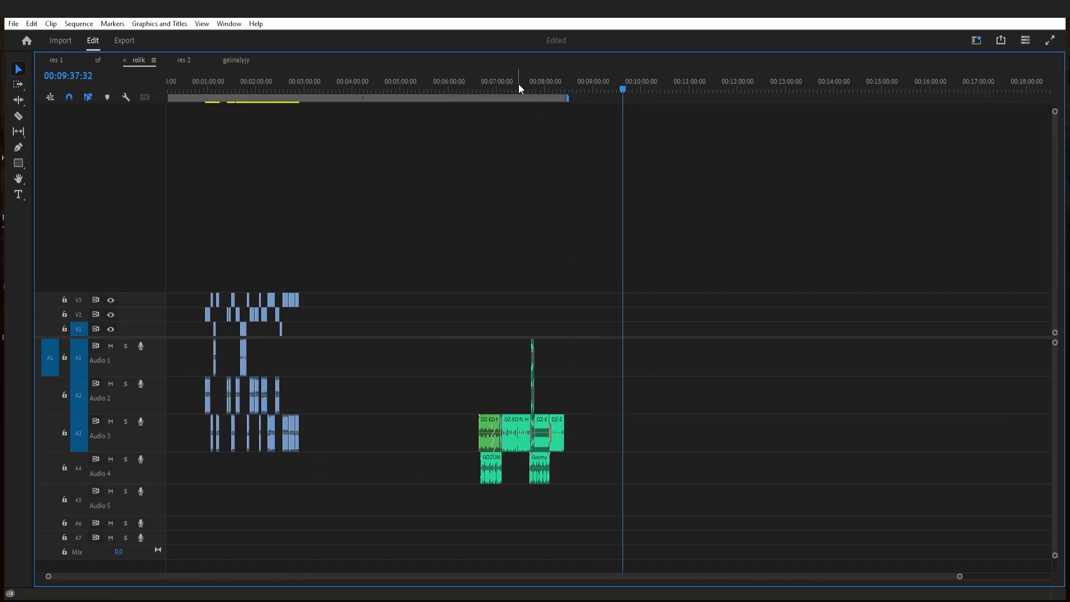
click(518, 84)
key(equal)
key(equal)
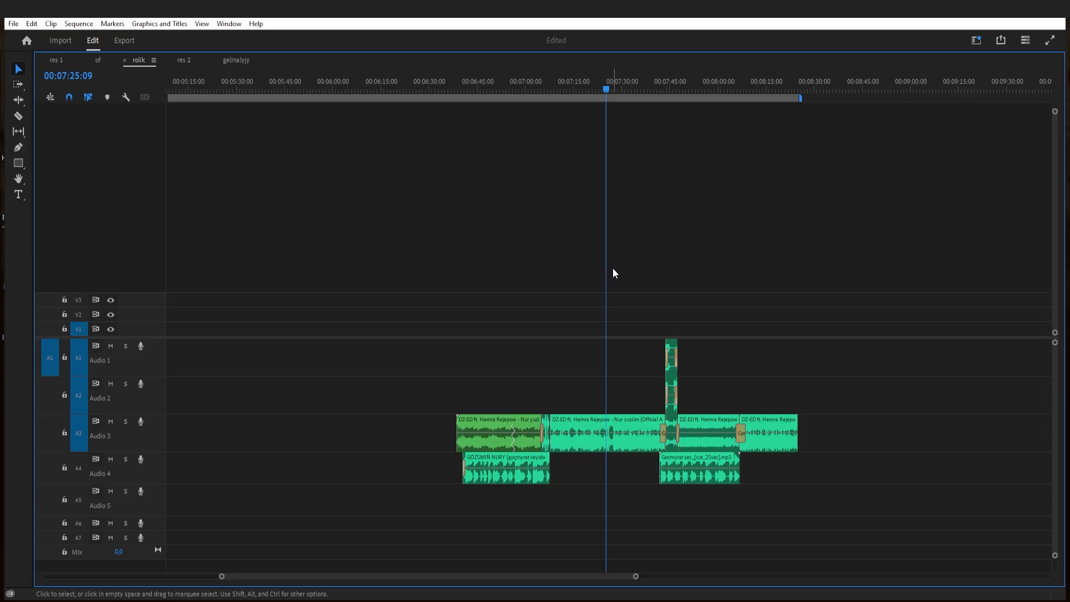
click(467, 90)
key(equal)
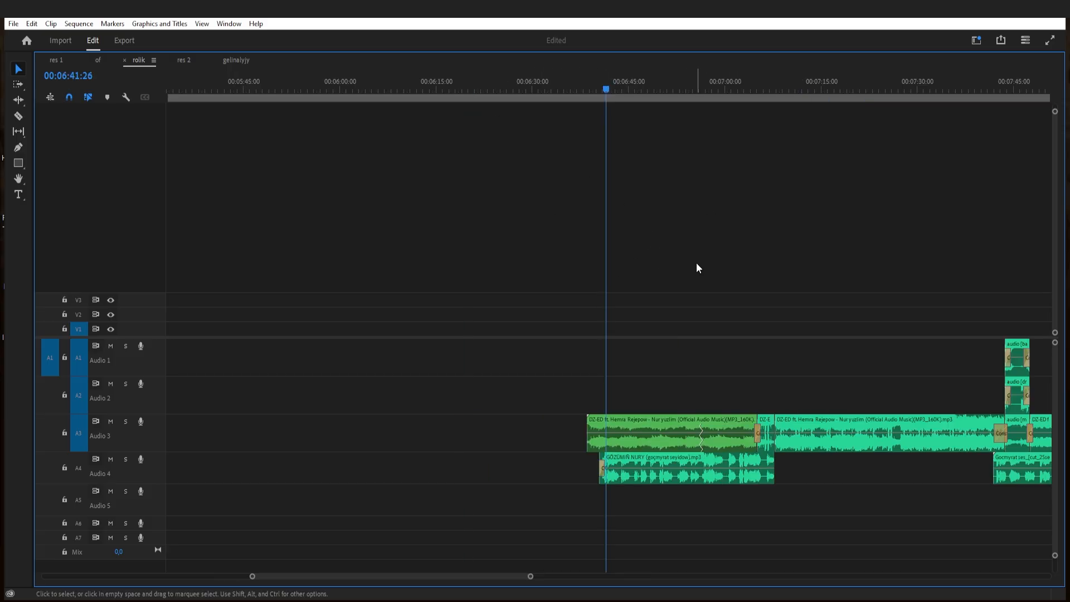
scroll(684, 260, down, 5)
scroll(635, 262, down, 2)
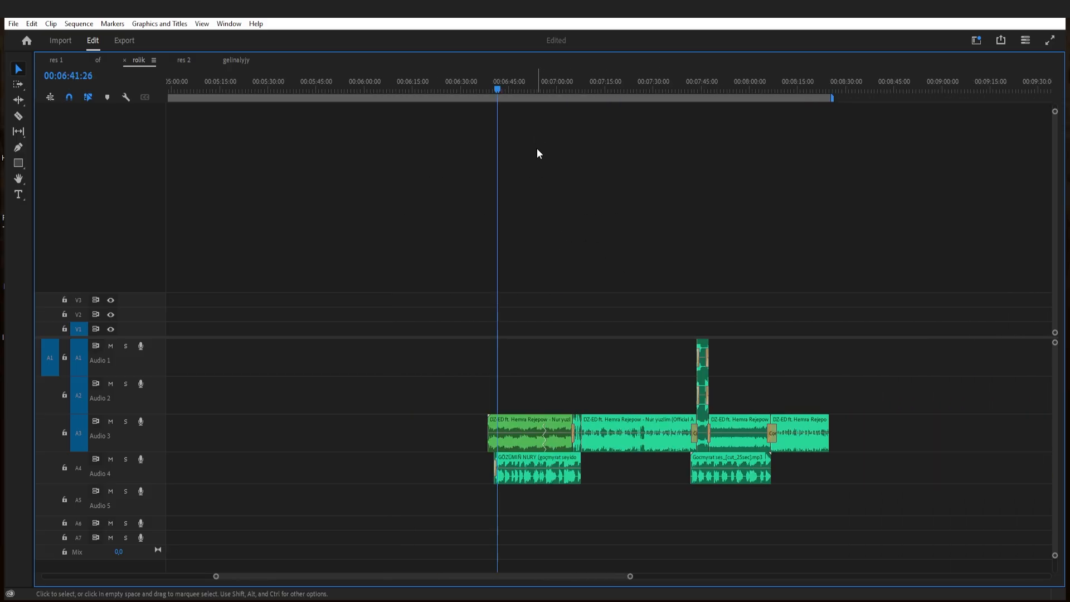
drag(496, 88, 492, 89)
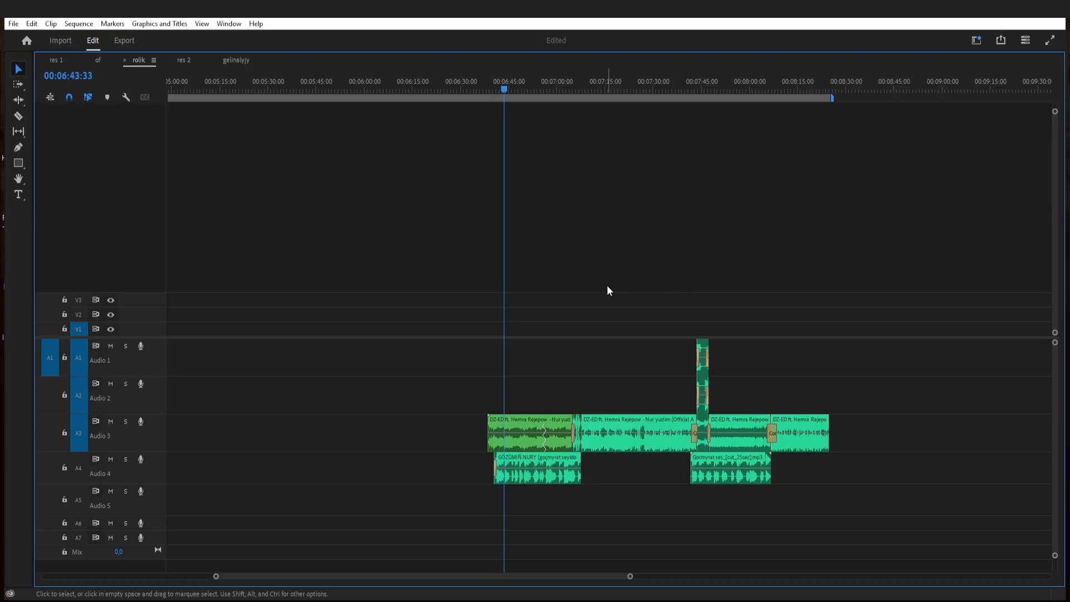
key(Down)
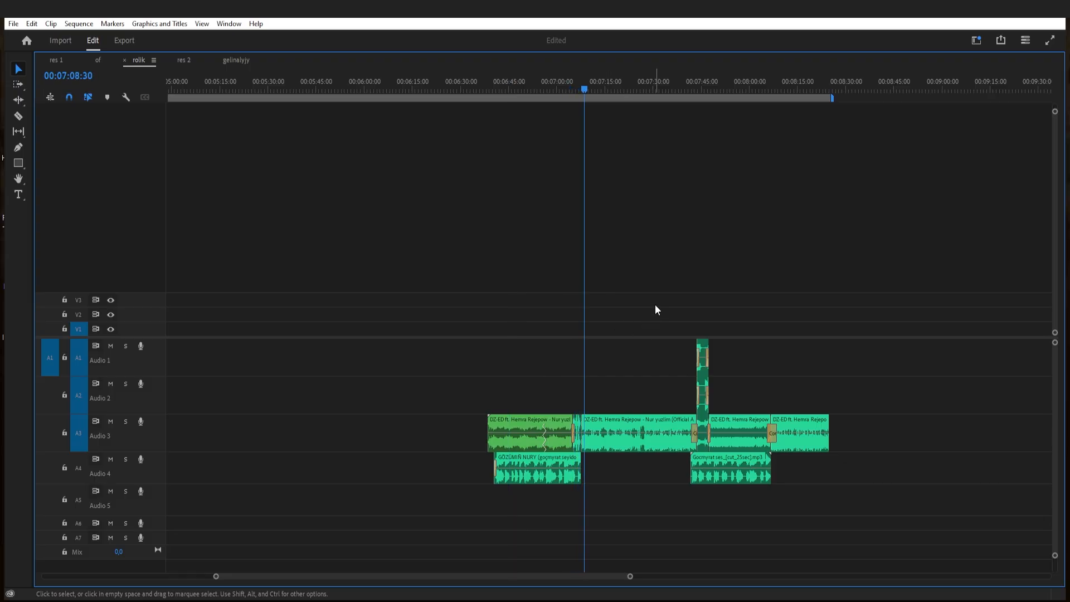
- Play the transition around 00:07:43 where the bass, drums and music stem clips meet the song and the second vocal
key(=)
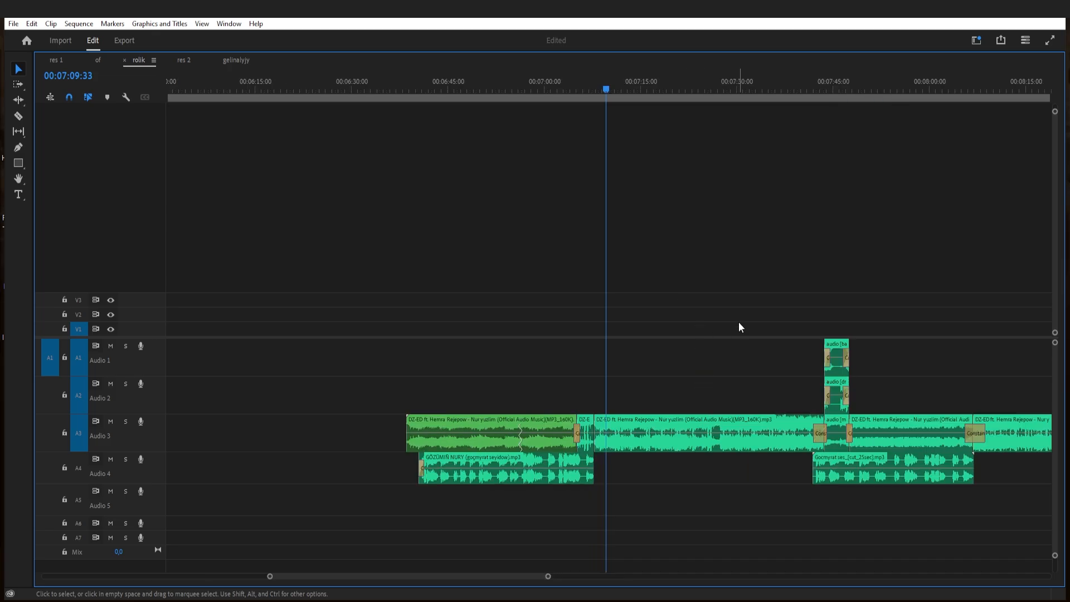
scroll(747, 301, down, 3)
click(663, 85)
key(=)
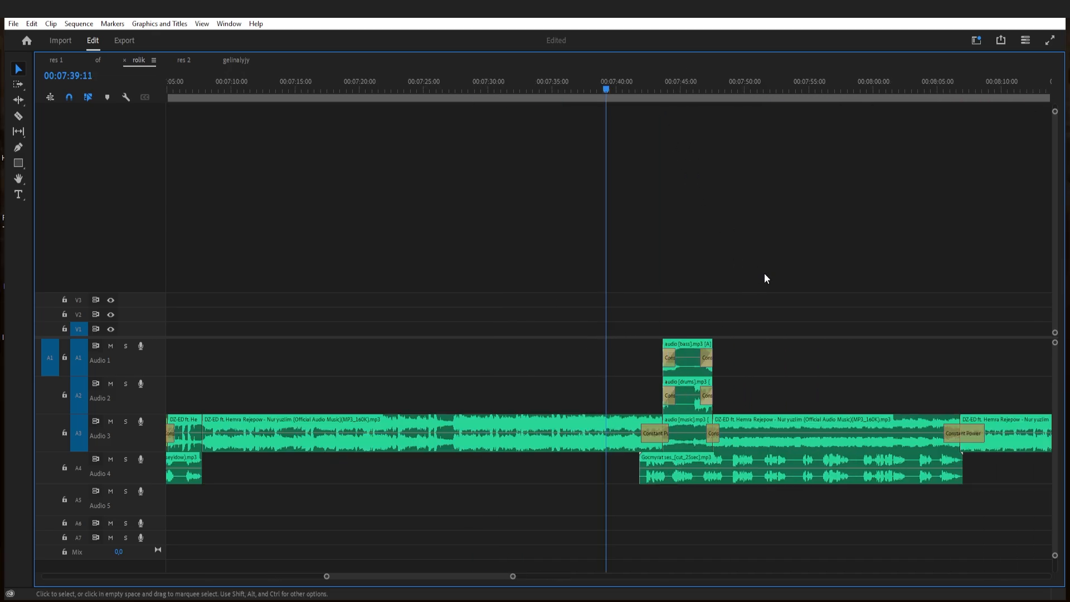
key(=)
click(664, 87)
click(625, 85)
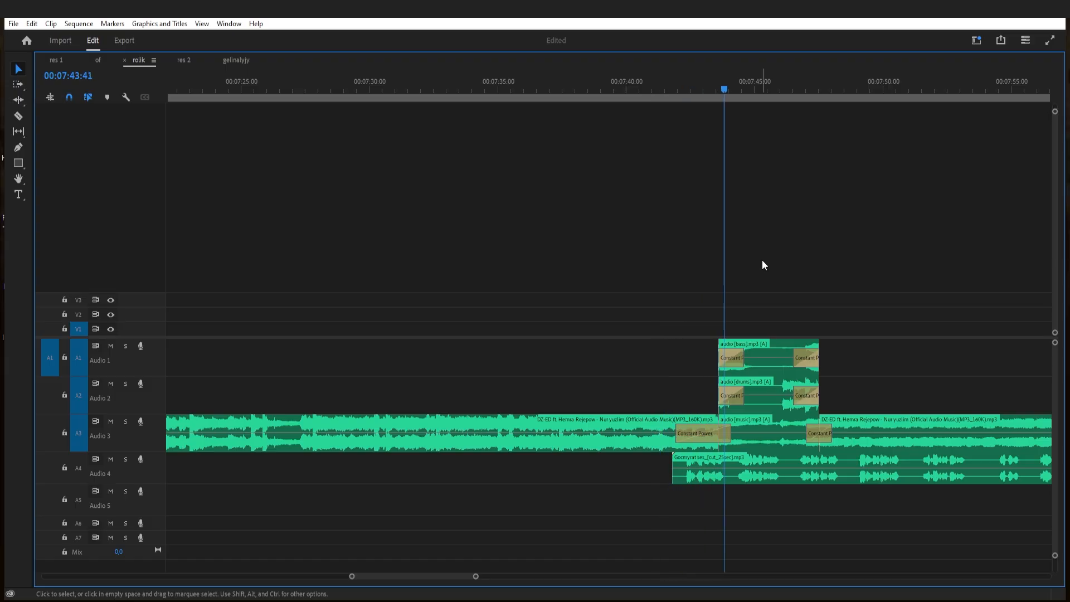
scroll(823, 274, down, 1)
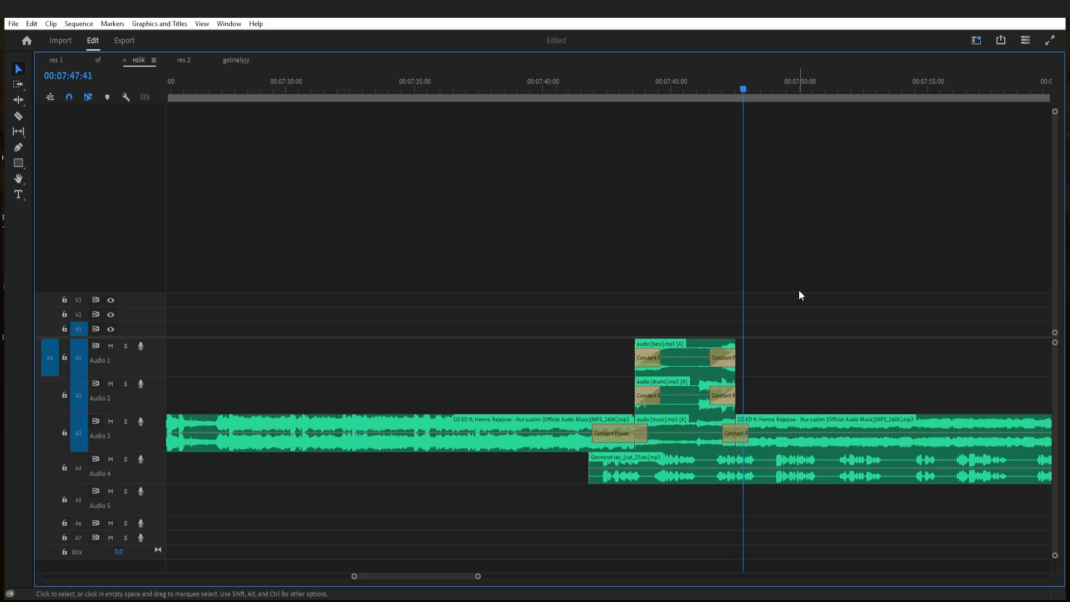
key(minus)
key(minus)
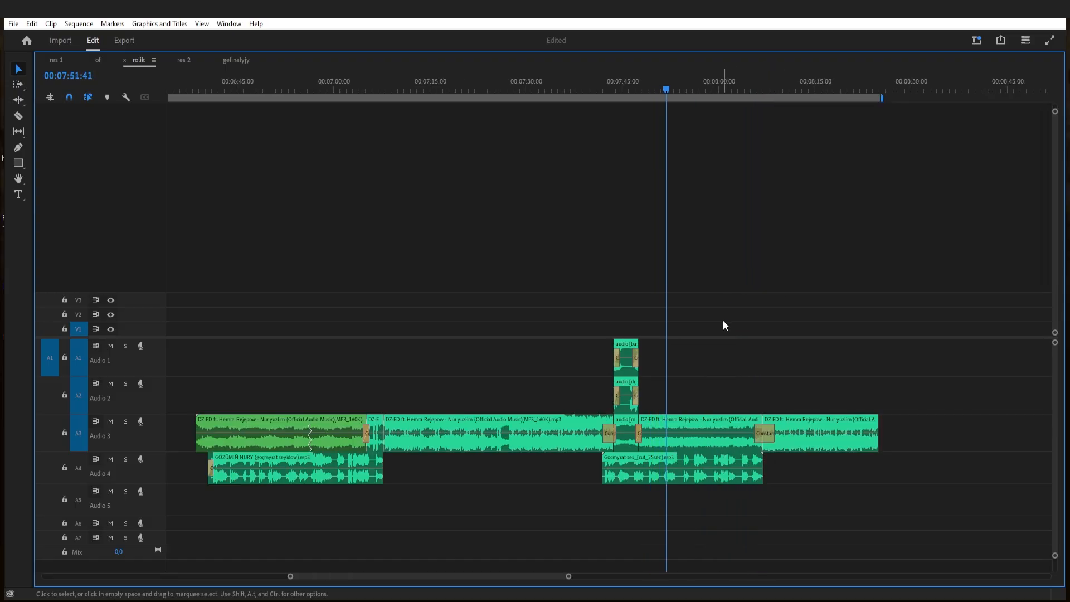
- Examine the song crossfade near 00:08:05 and the stem clips with their Constant Power transitions before 00:07:48
click(754, 82)
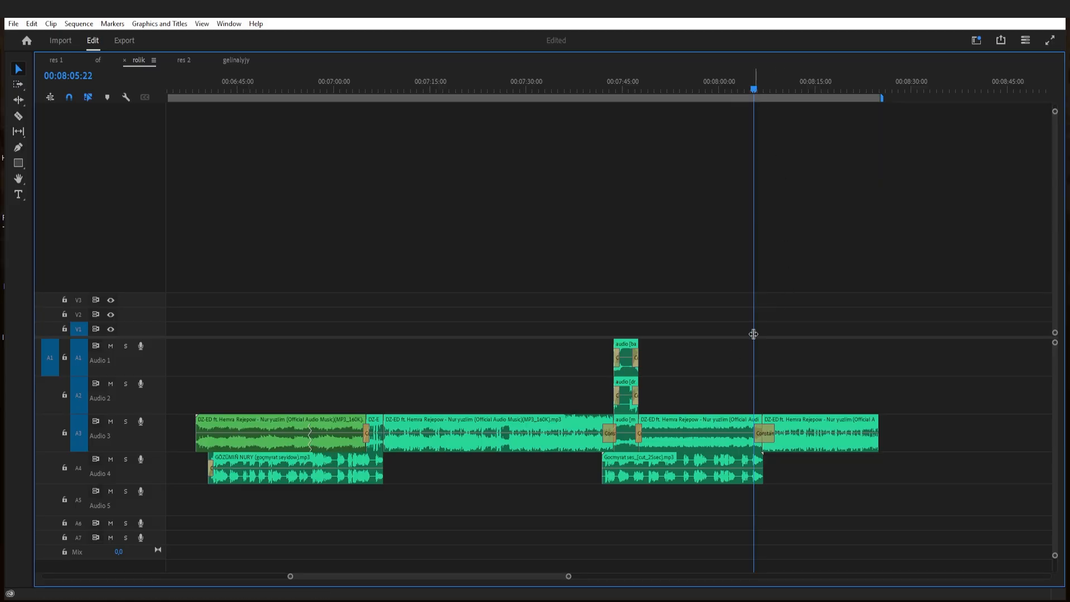
key(minus)
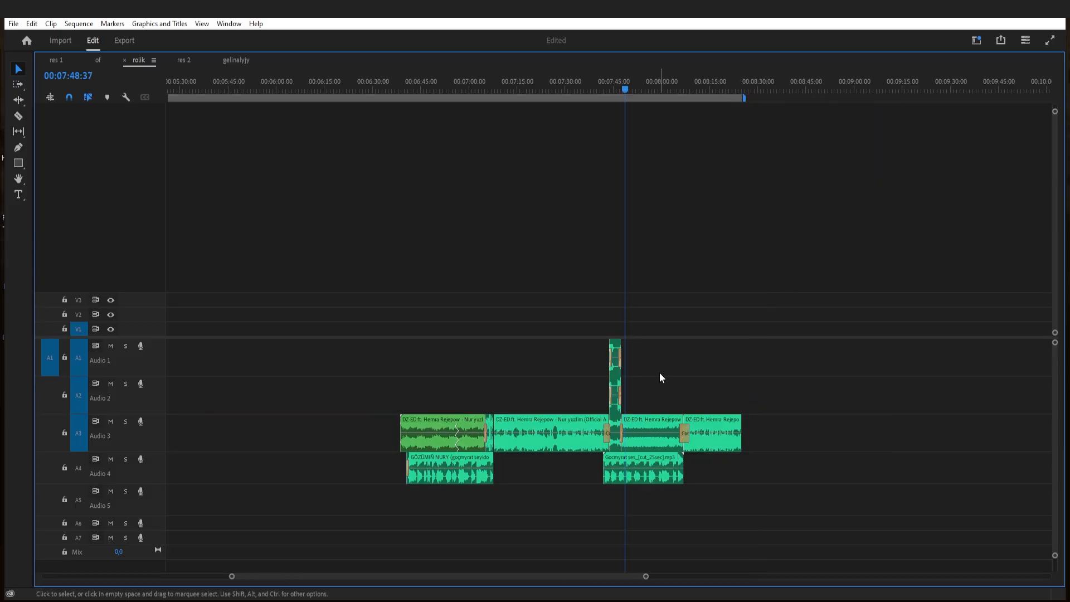
key(equal)
key(equal)
key(equal)
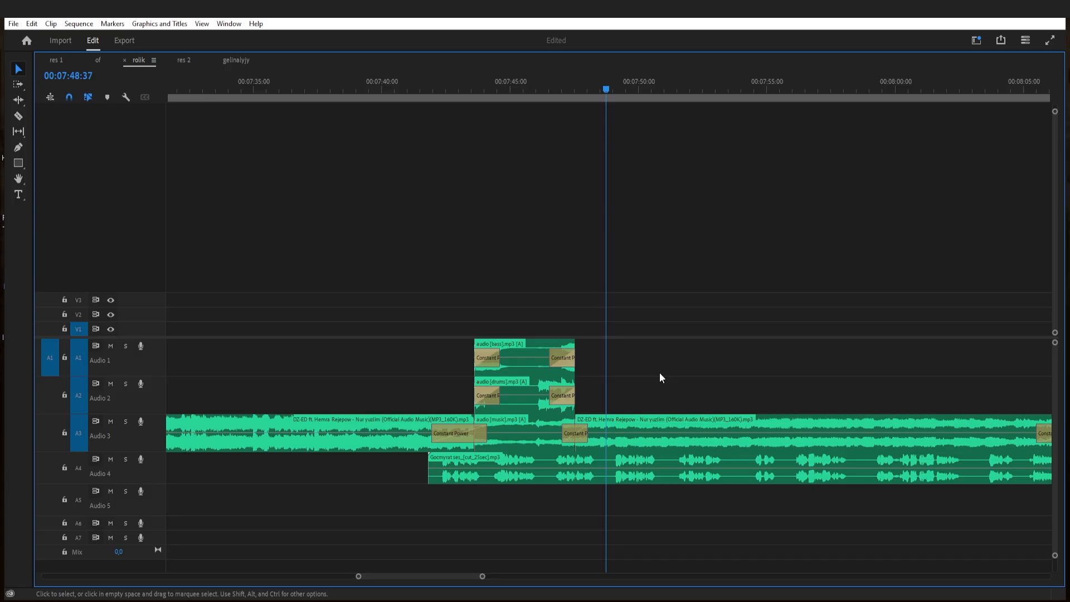
key(minus)
key(minus)
key(equal)
key(equal)
key(equal)
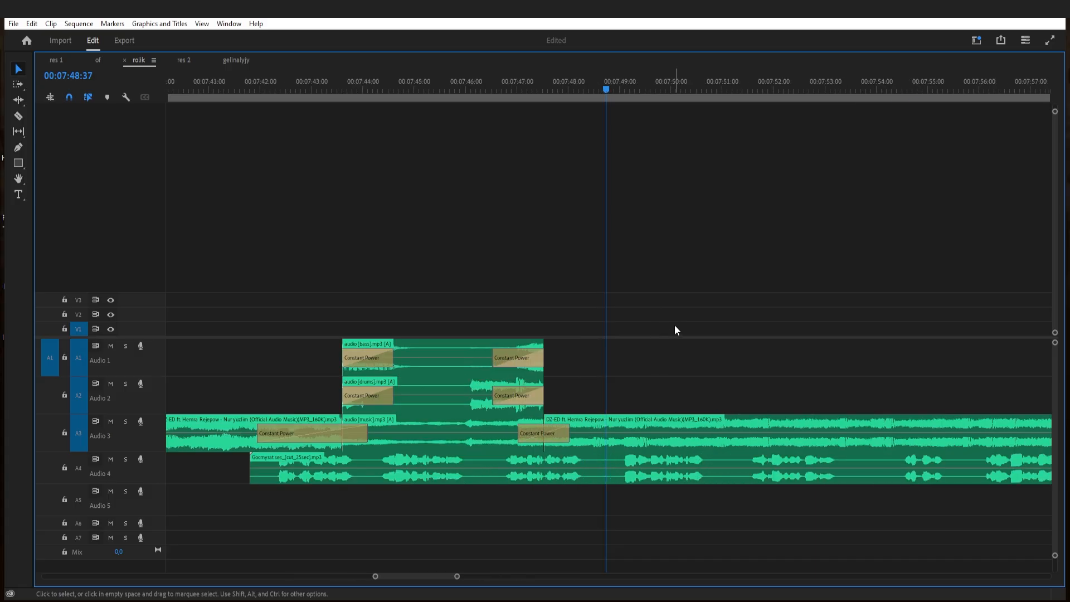
key(minus)
key(minus)
key(minus)
key(minus)
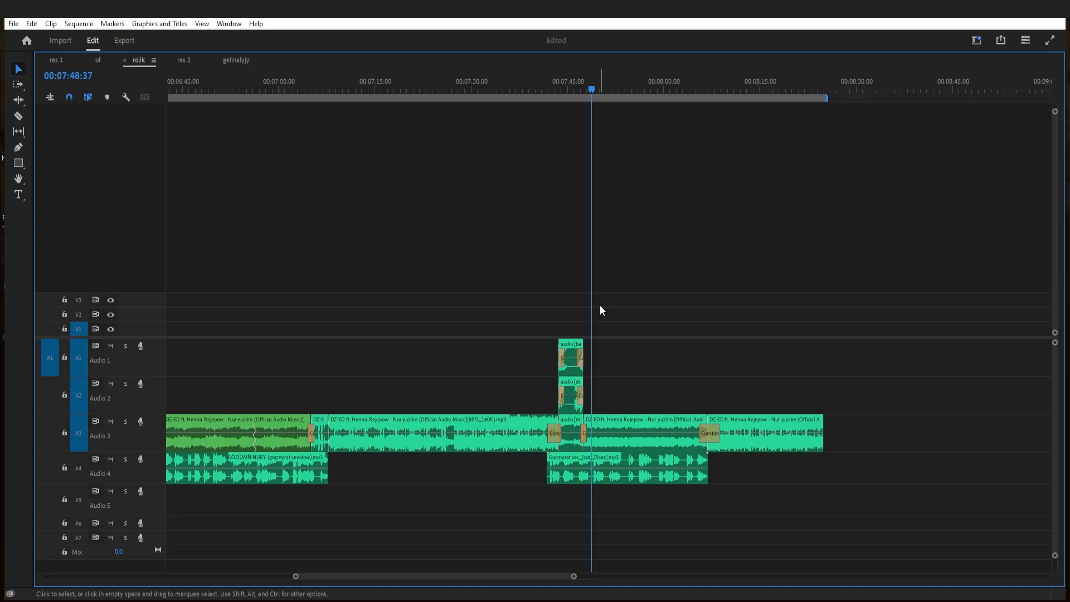
key(minus)
key(equal)
key(equal)
key(equal)
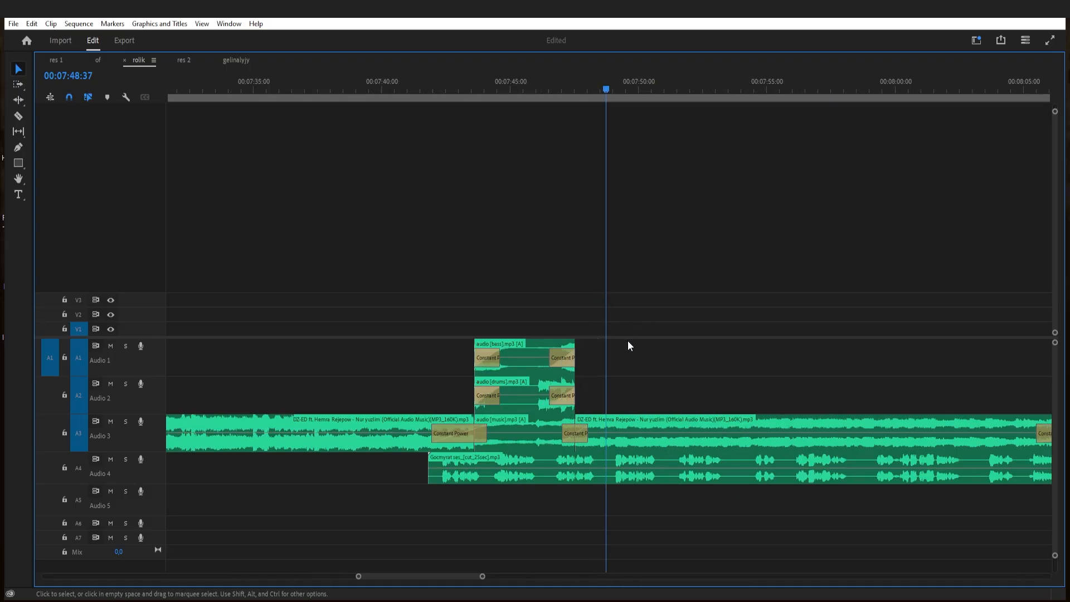
- Scrub the playhead to 00:07:49:05, just after the stem clips, and view the whole mix around it
click(651, 100)
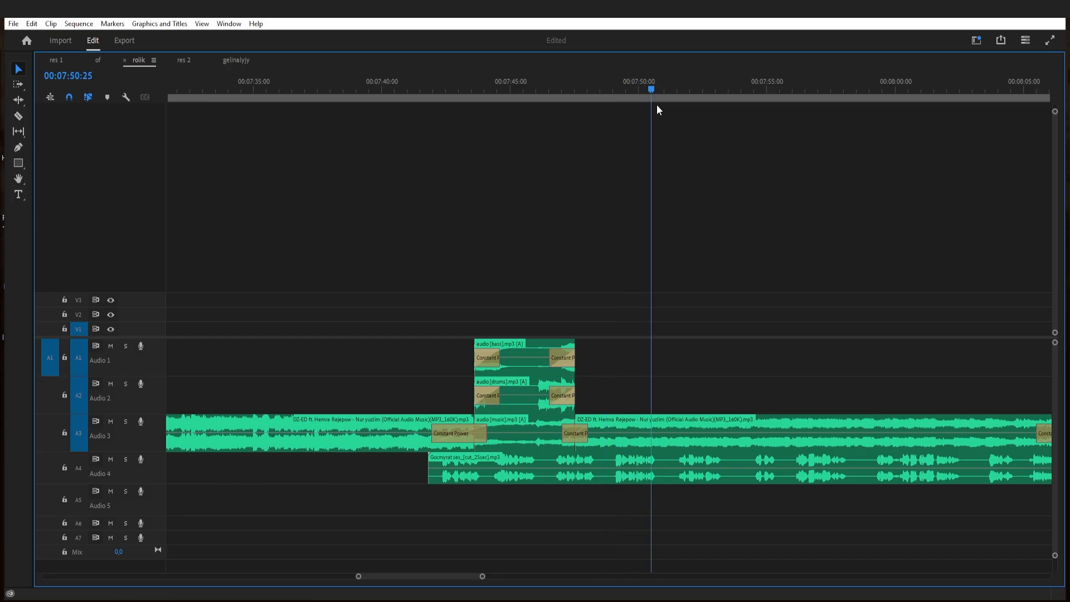
drag(657, 106, 690, 150)
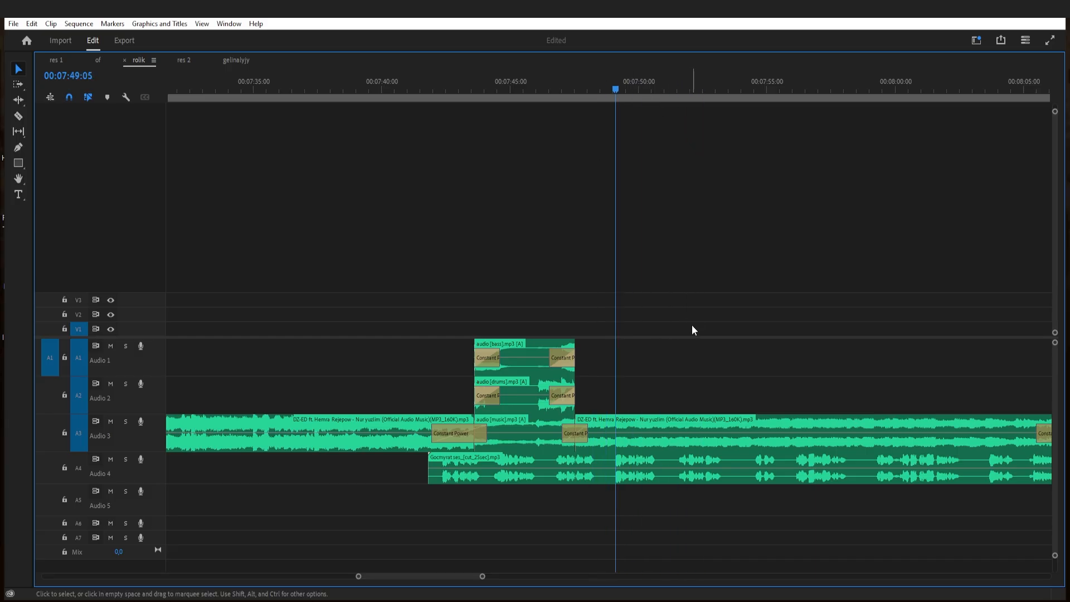
key(minus)
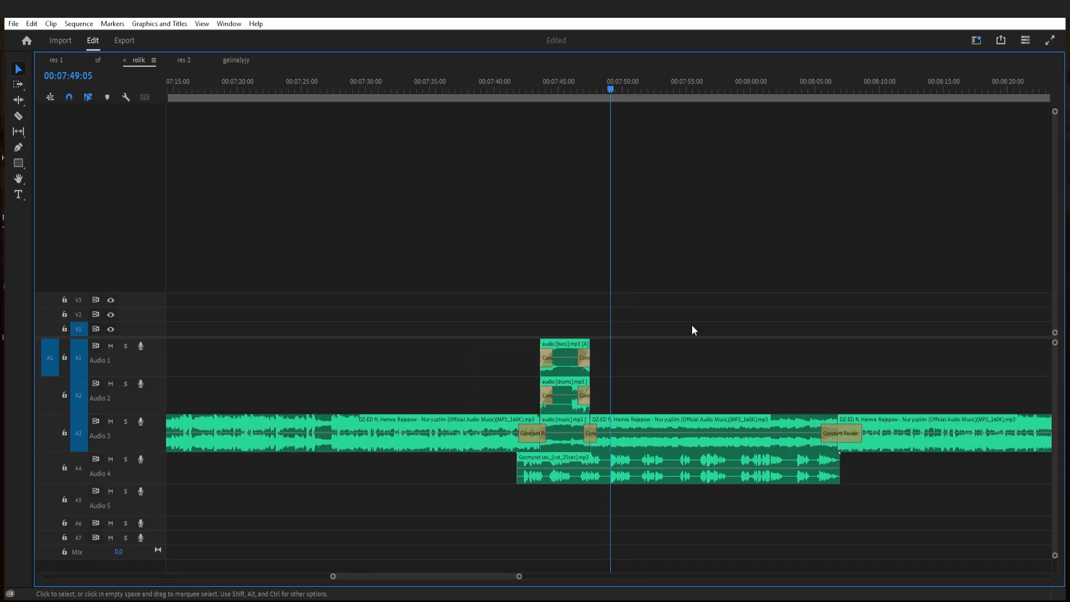
key(minus)
key(equal)
key(minus)
key(minus)
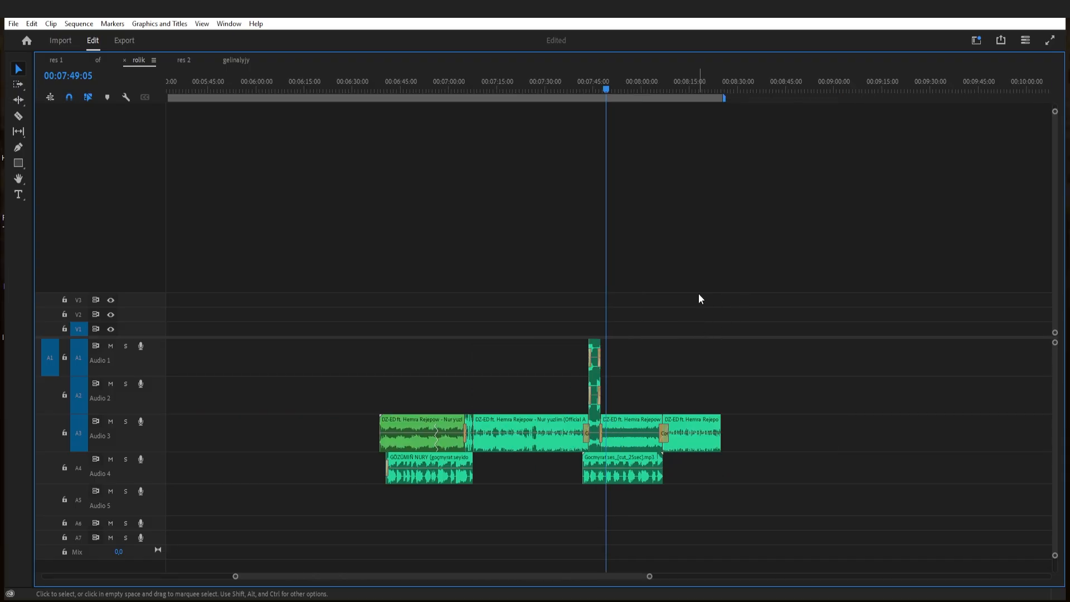
- View the whole mix and move the playhead to the empty stretch after it, at 00:09:04:49
key(equal)
scroll(706, 280, down, 2)
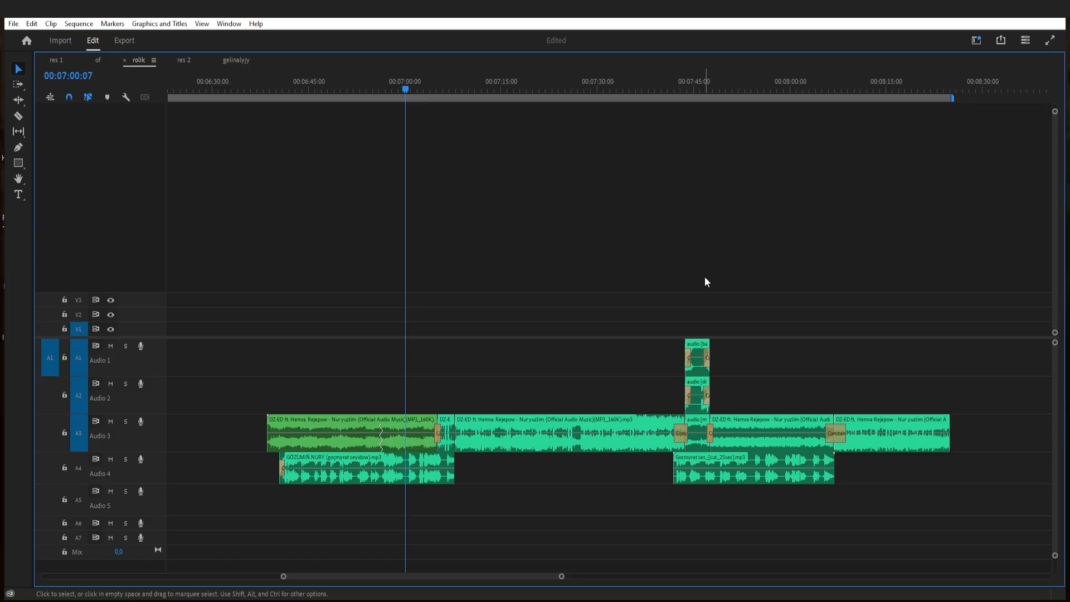
key(minus)
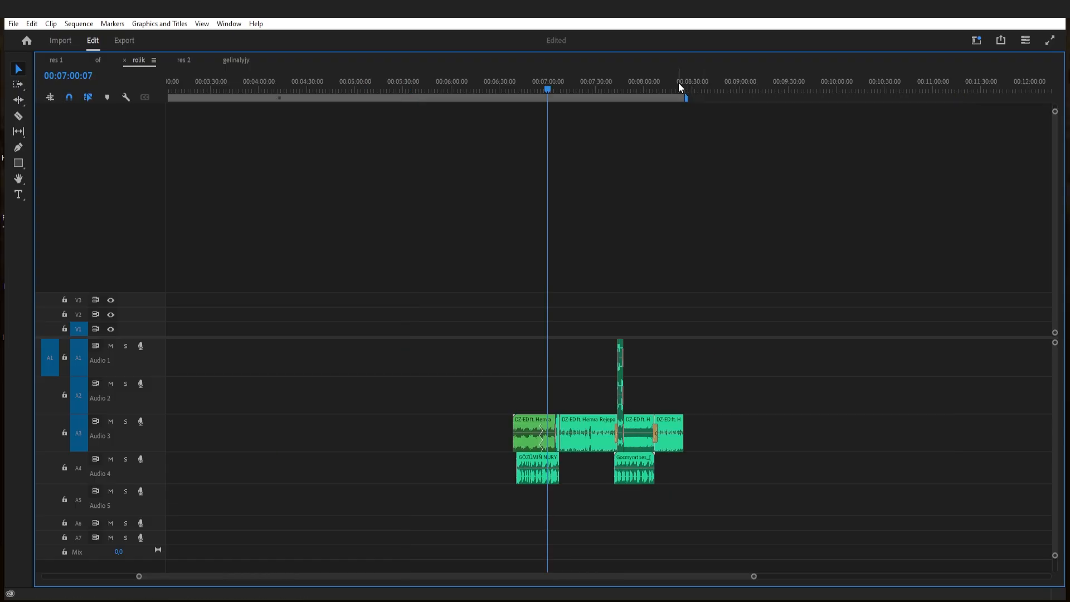
click(749, 90)
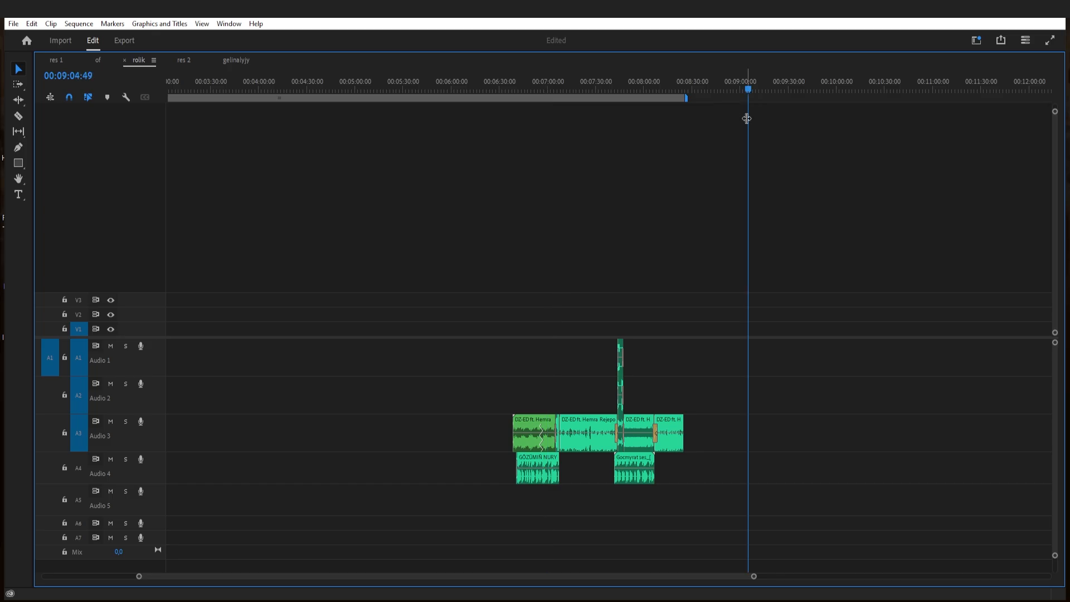
key(equal)
key(minus)
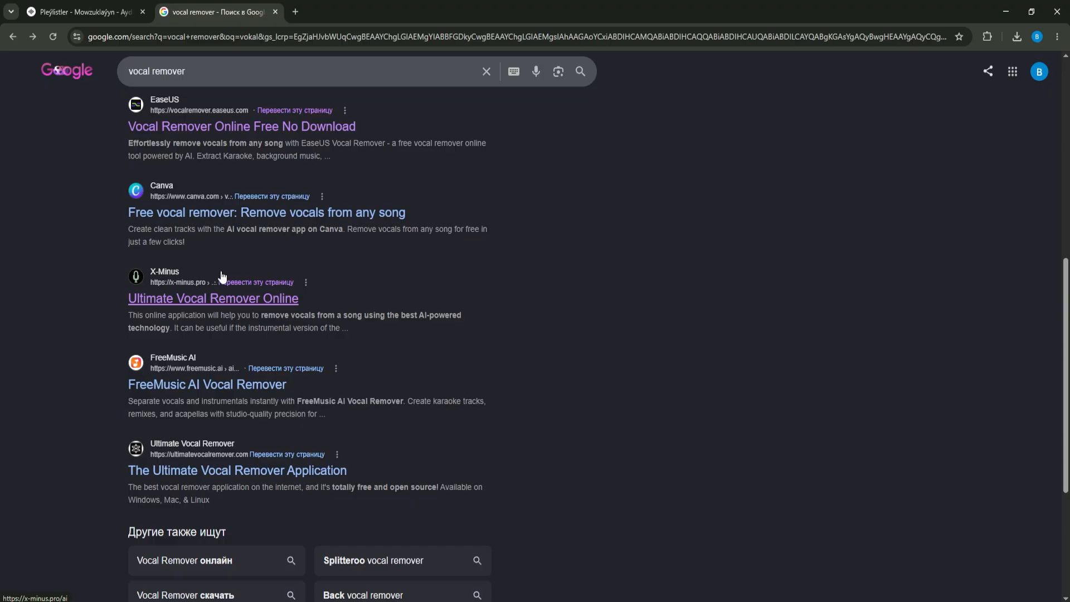
- In the browser, search Google for "vokal remover" and open X-Minus's Ultimate Vocal Remover Online
text(v)
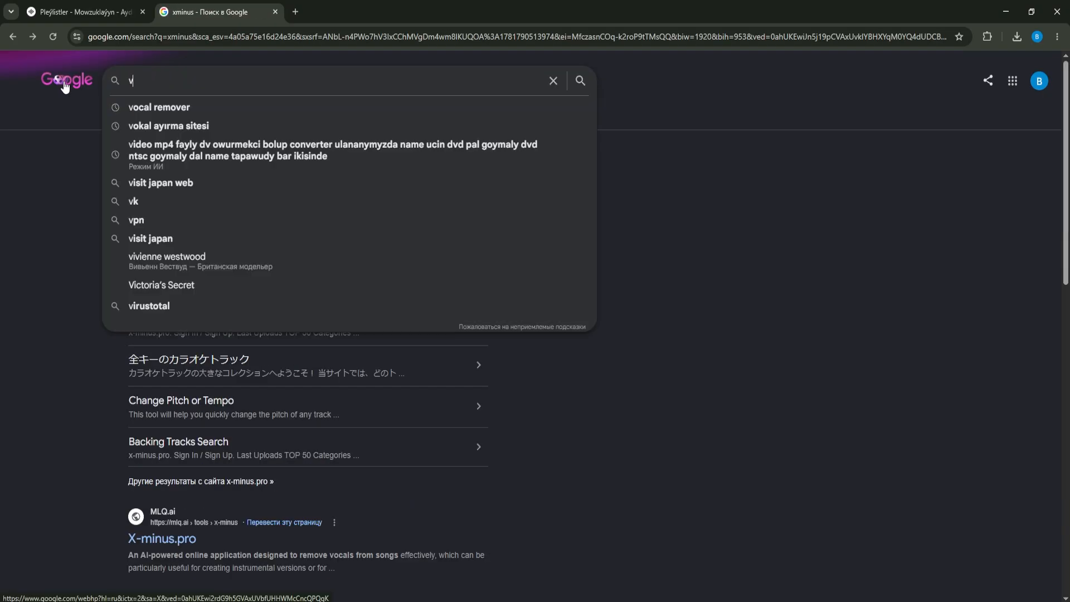
text(okal remover)
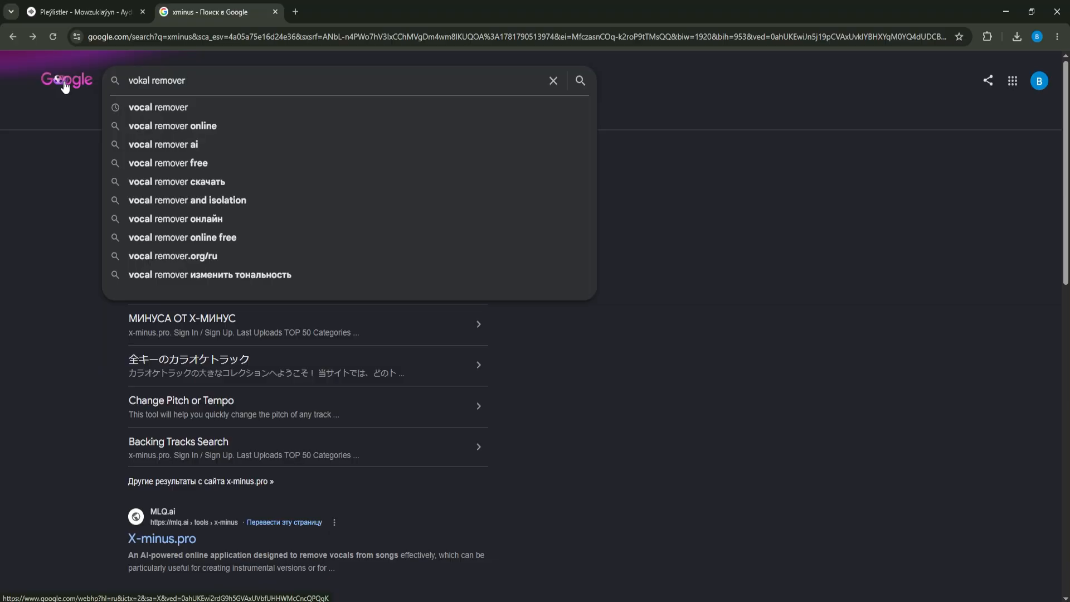
key(Return)
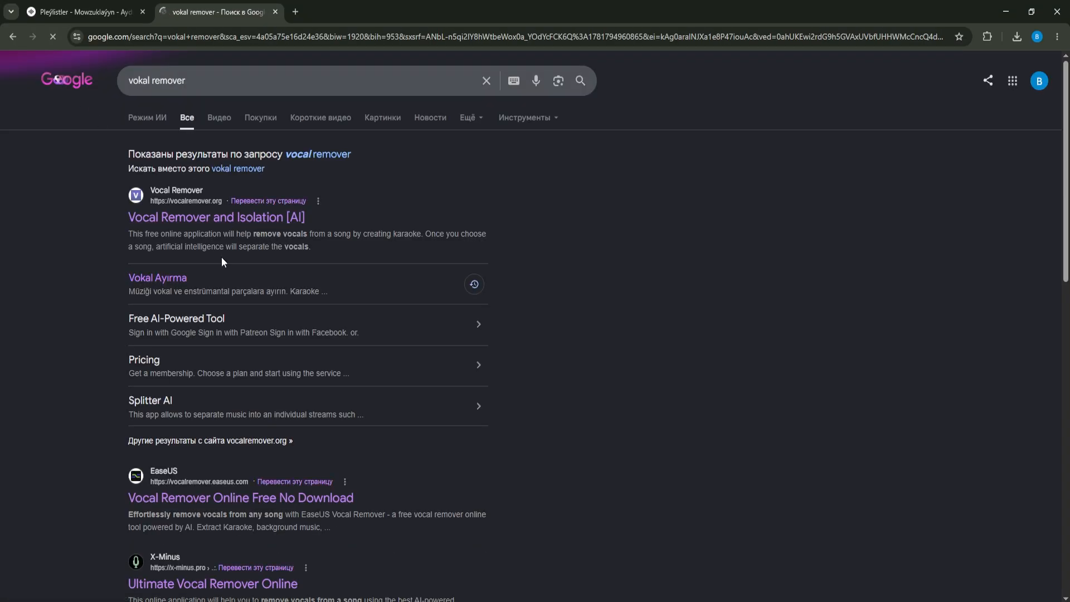
scroll(234, 251, down, 3)
scroll(243, 243, down, 1)
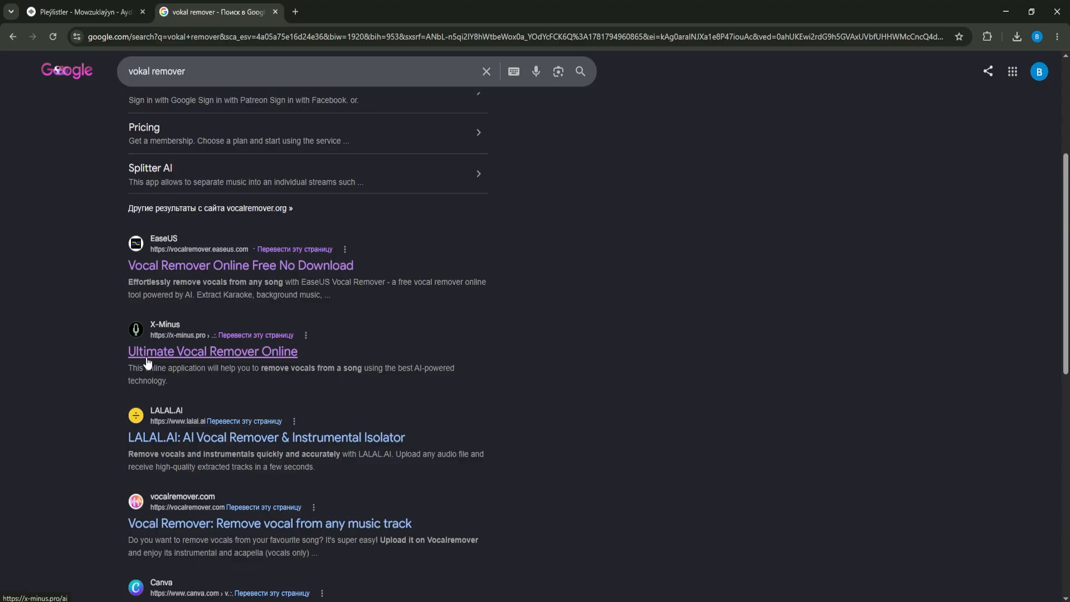
click(247, 362)
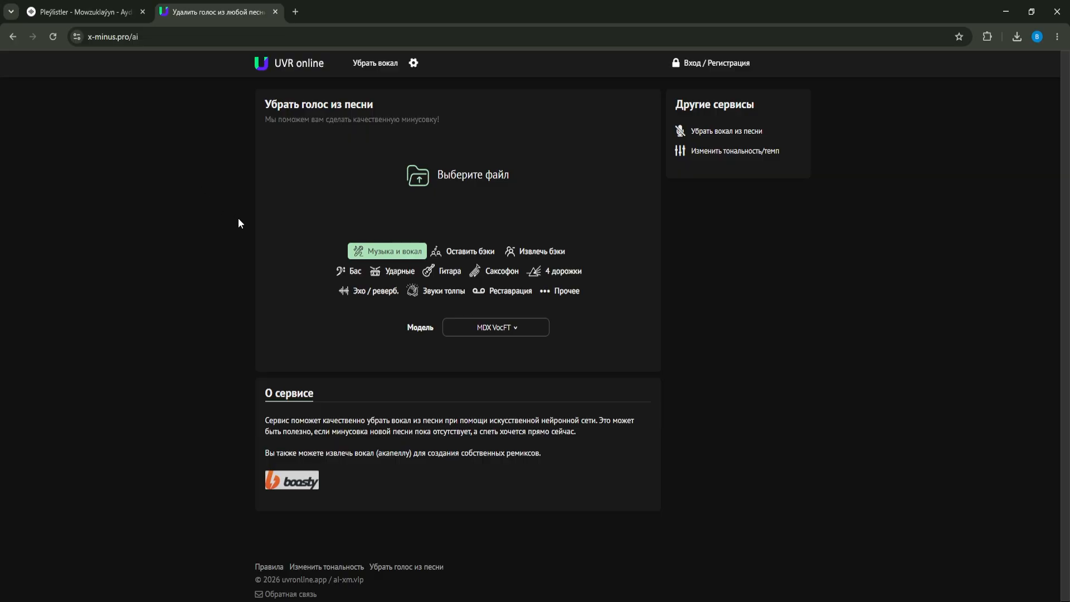
- Upload the DZ-ED ft. Hemra Rejepow - Nur yuzlim (Official Audio Music)(MP3_160K) file from the Mahri Kursdash folder for music and vocal separation
click(425, 179)
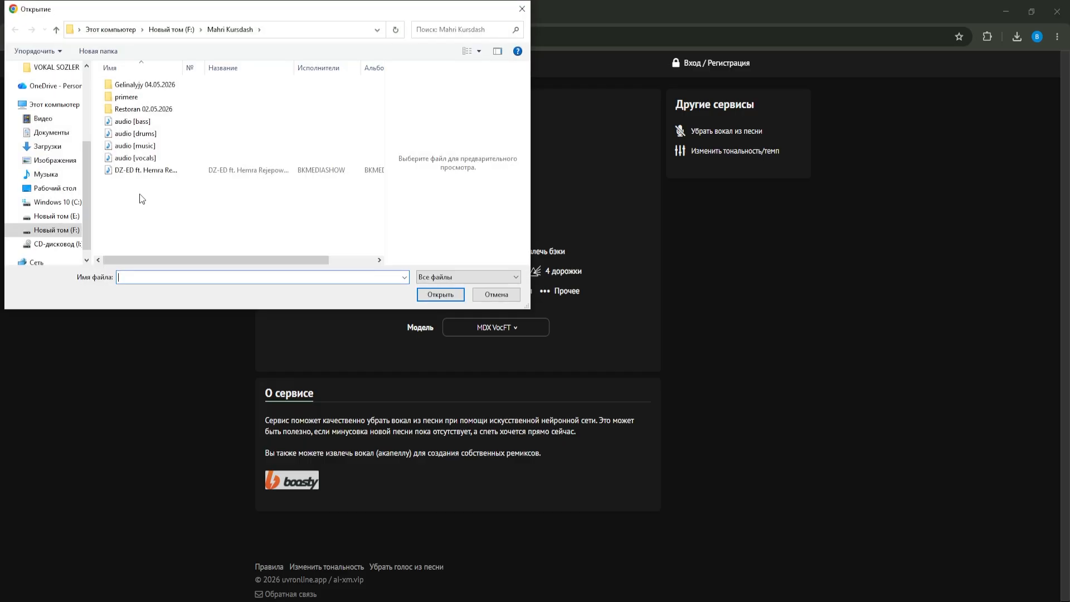
click(159, 170)
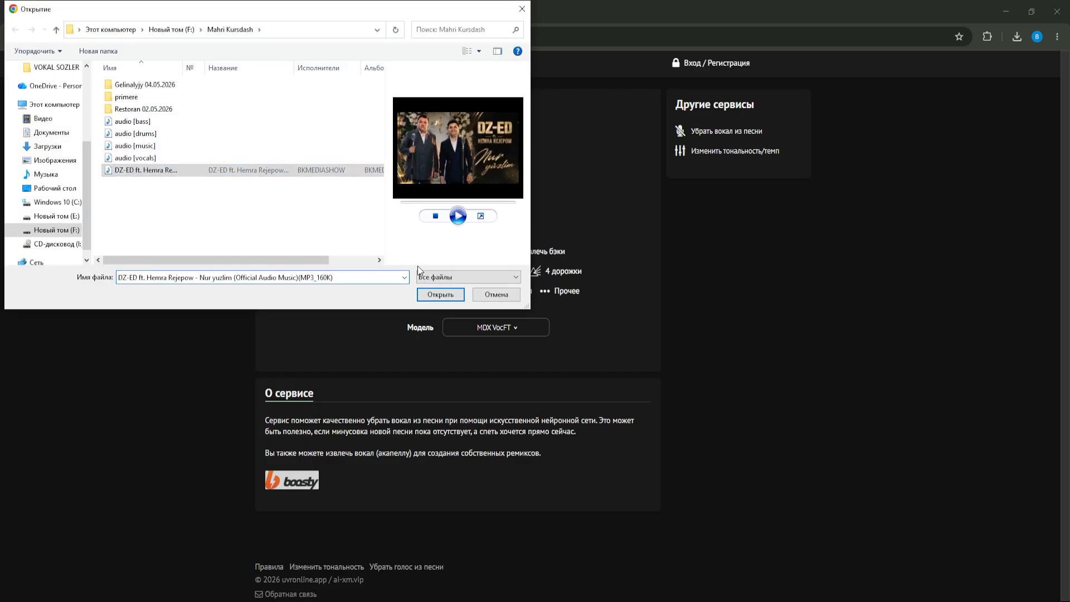
click(440, 296)
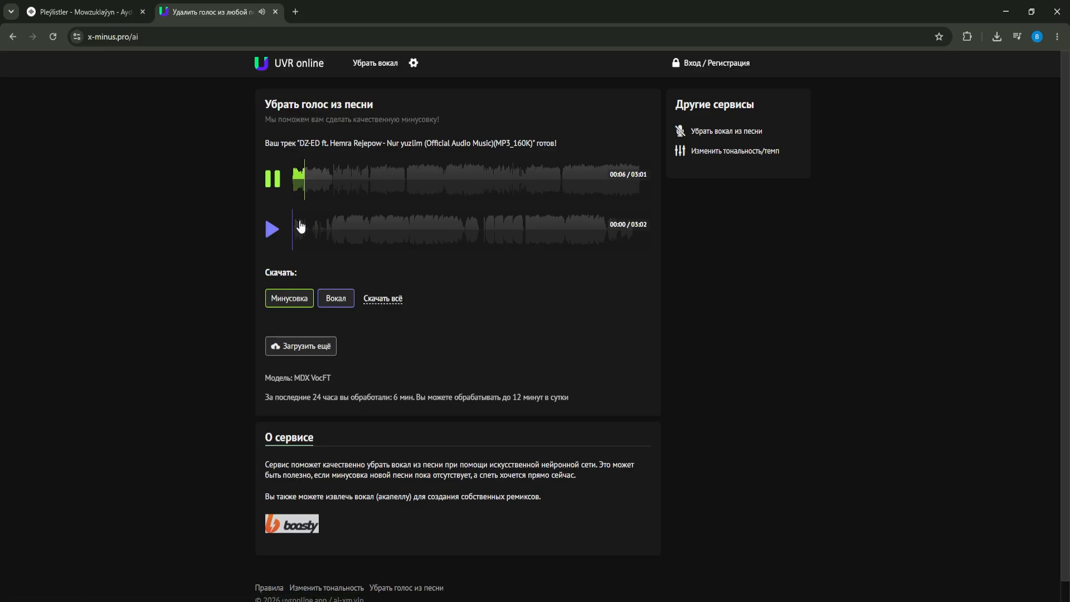
- Listen to the separated backing track and then the separated vocals from around 00:20, and stop playback
click(335, 190)
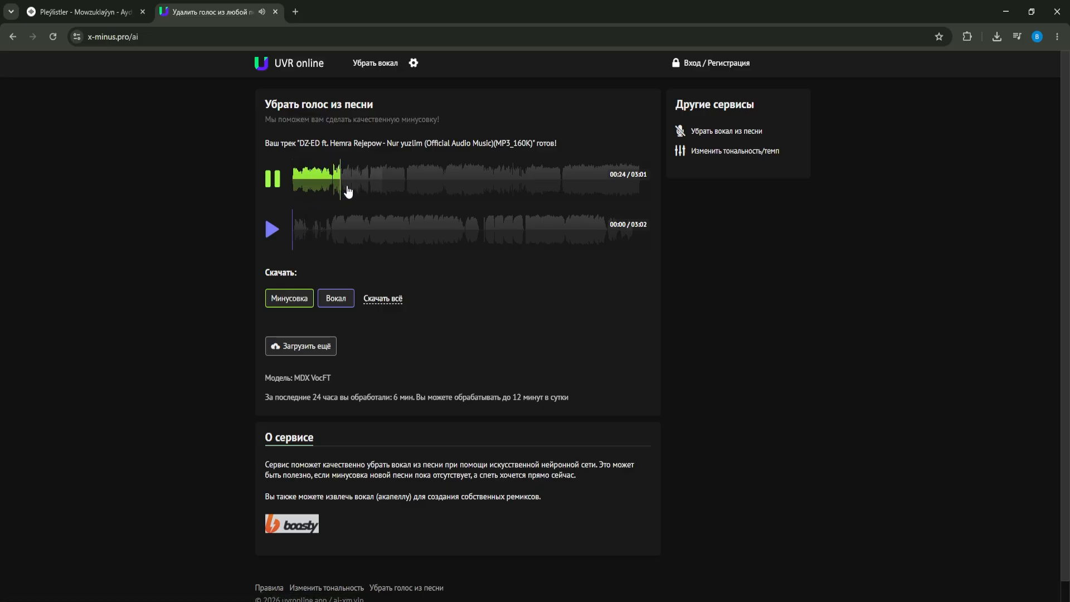
click(274, 233)
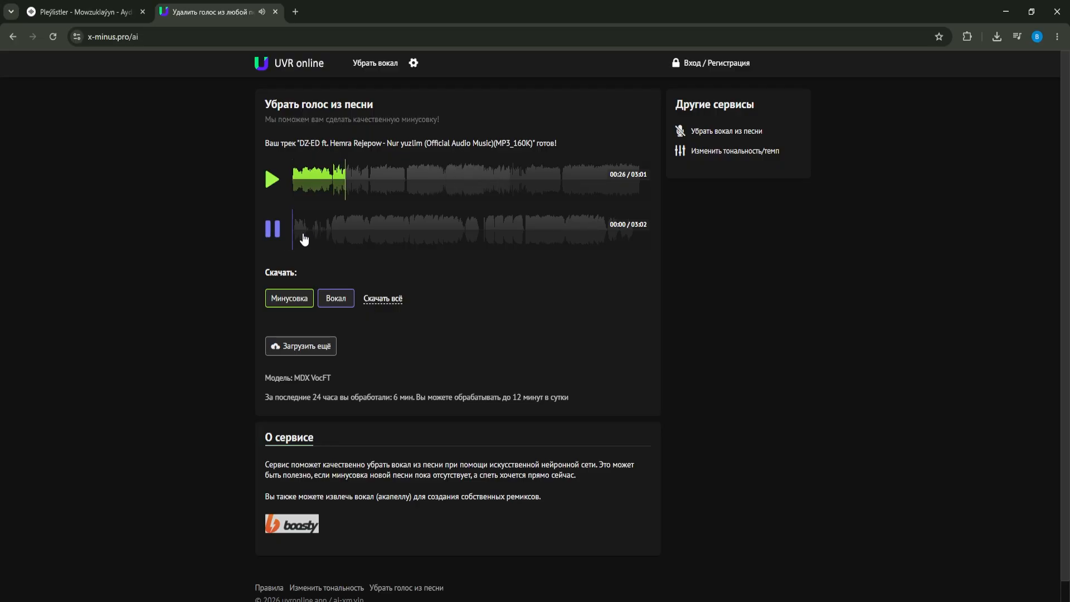
click(330, 234)
click(269, 231)
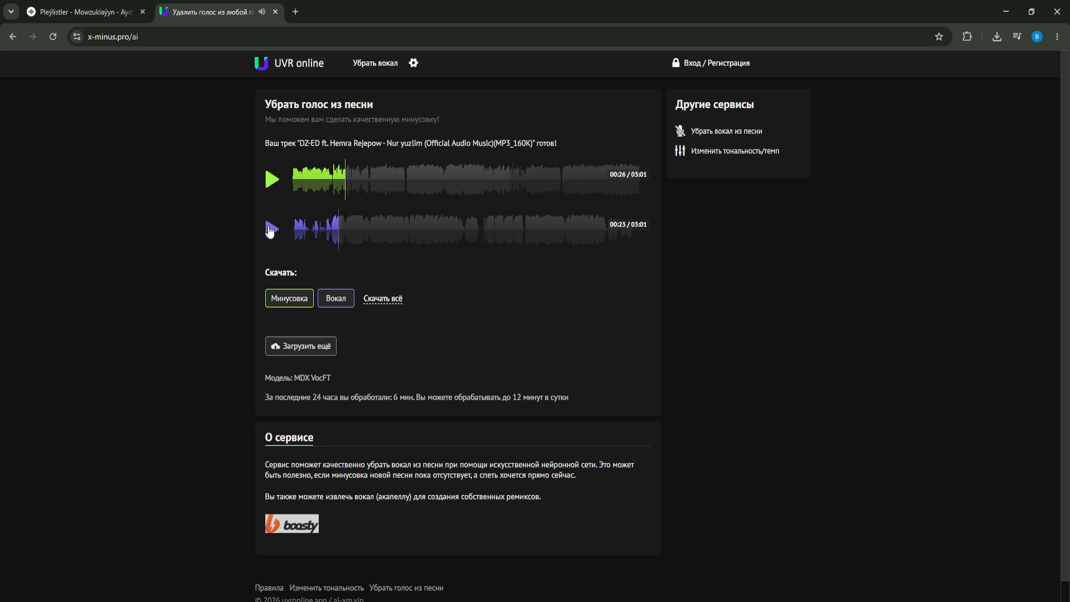
- Download the backing track (Минусовка) as an MP3 to the Загрузки folder, keeping the suggested file name
click(295, 304)
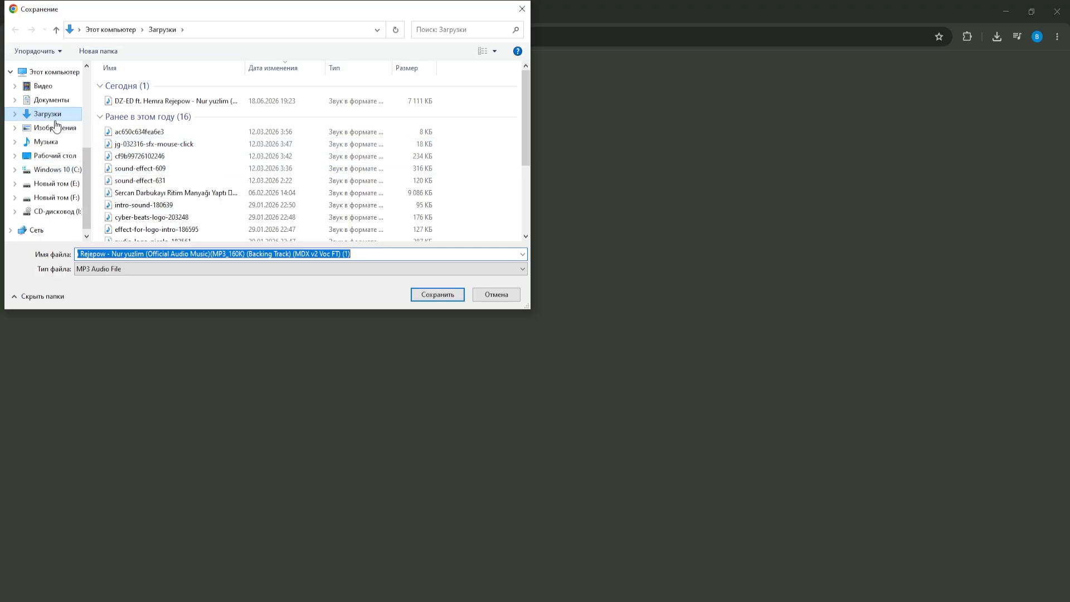
click(55, 114)
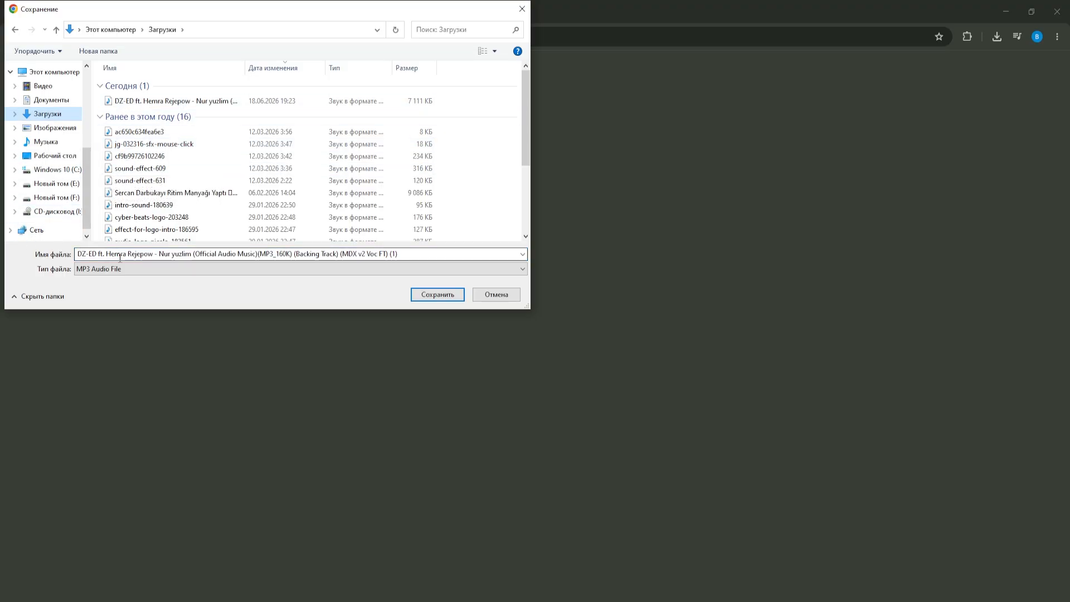
click(438, 253)
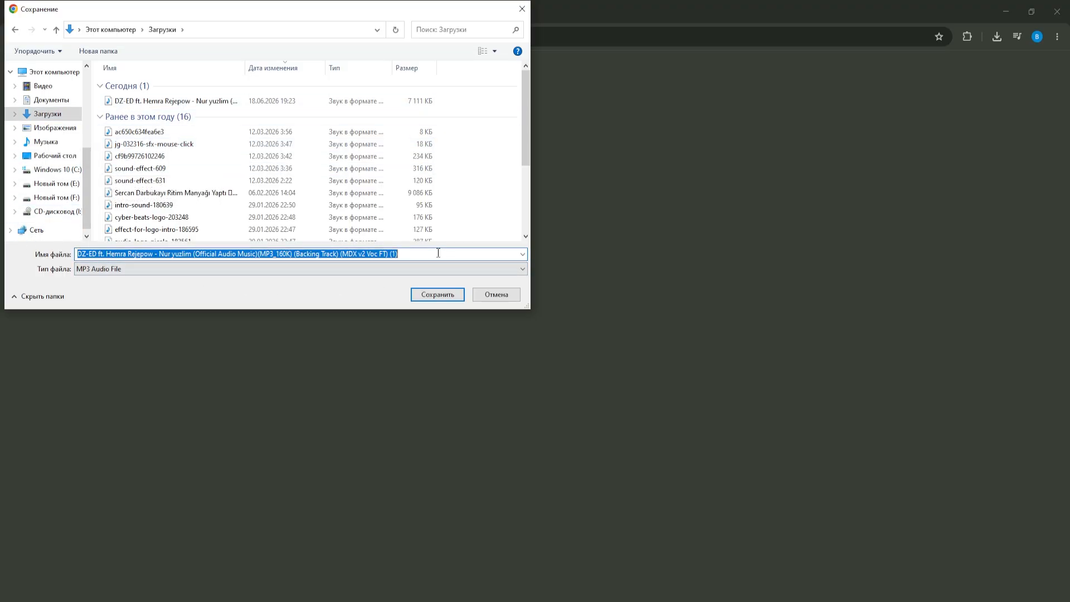
click(415, 298)
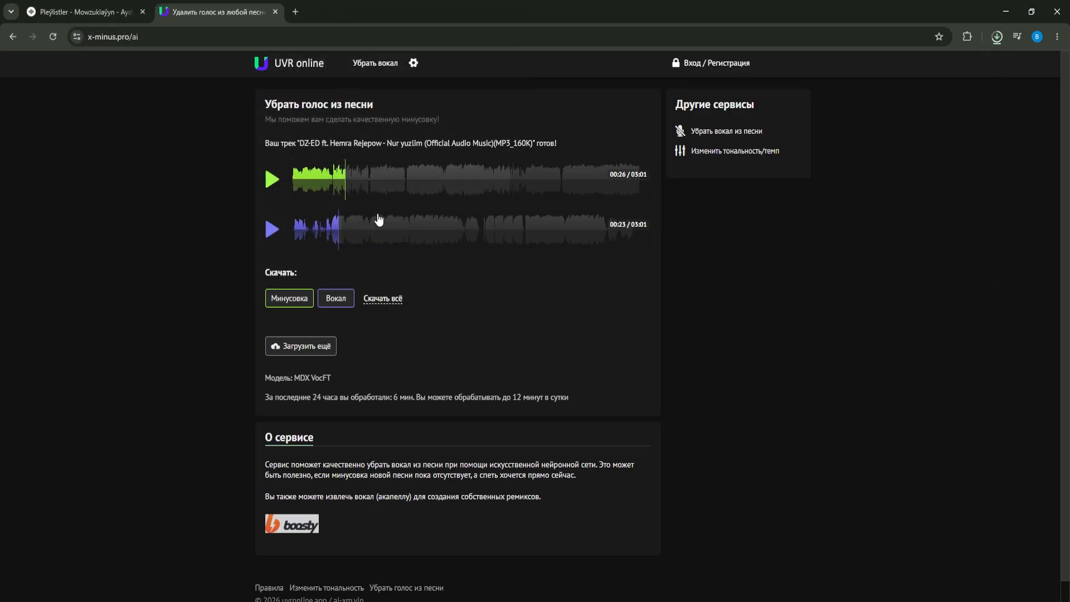
- Check the browser's downloads and save the separated vocals (Вокал) as an MP3 in the Загрузки folder
click(996, 38)
click(341, 303)
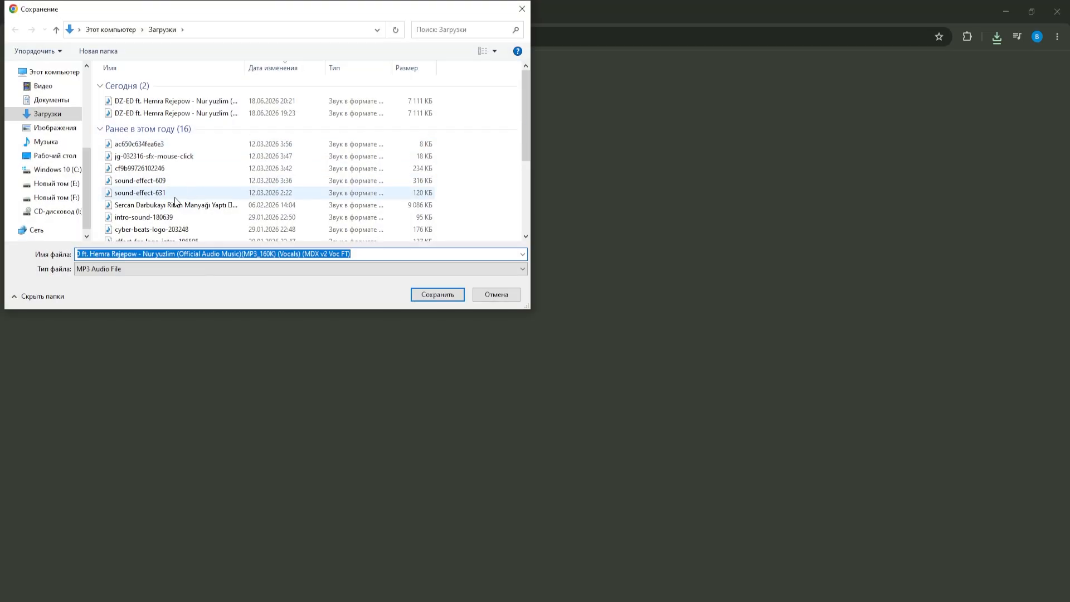
click(424, 293)
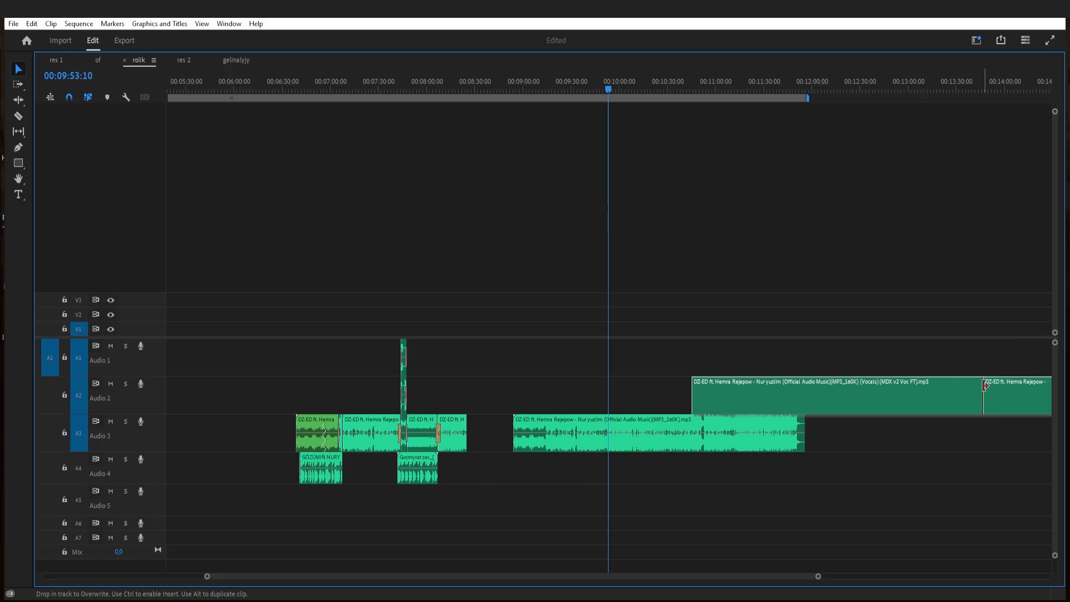
- In the Premiere Pro timeline, stack the vocals on Audio 2, the backing track on Audio 3 and the original song on Audio 4, aligning their starts
key(minus)
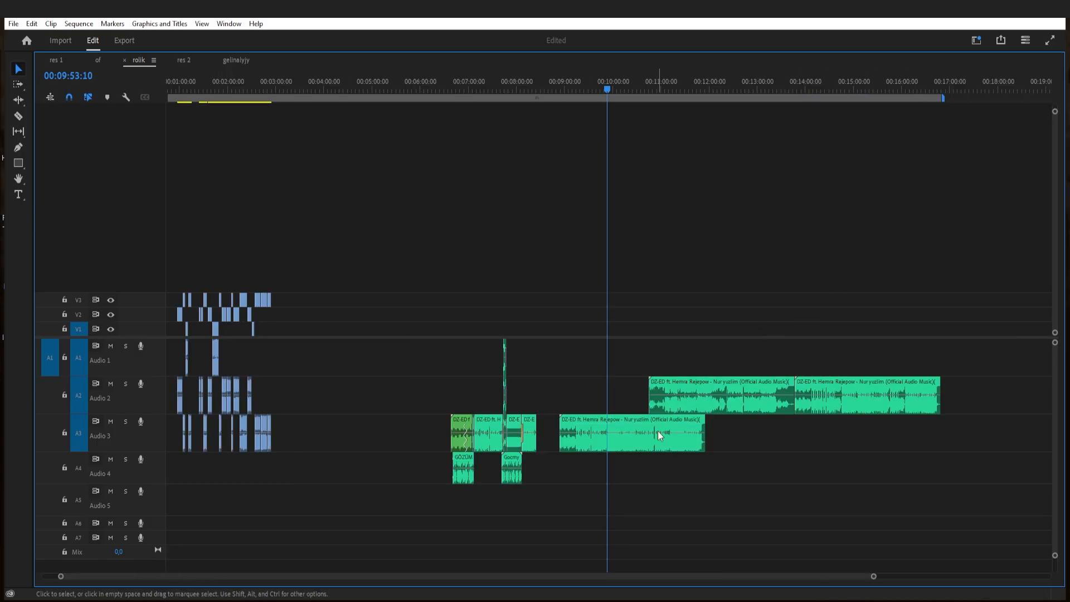
click(654, 427)
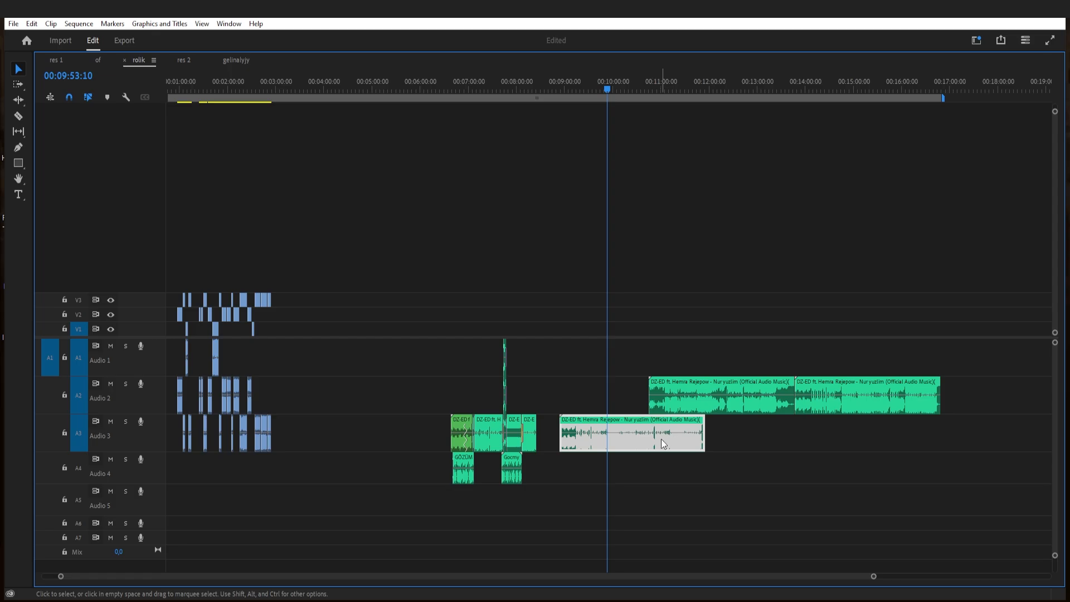
click(777, 352)
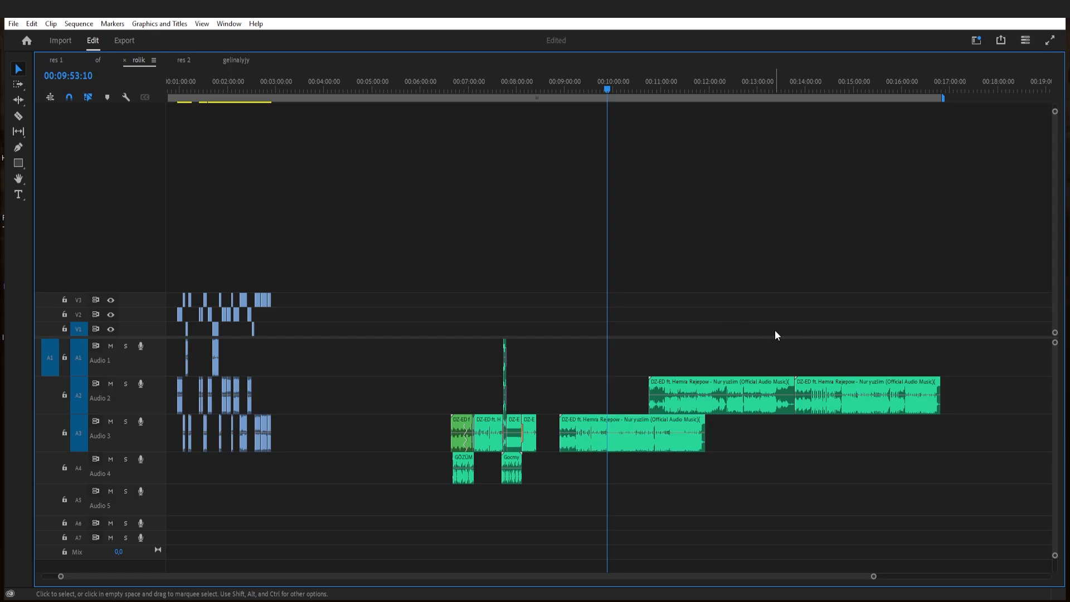
drag(704, 406, 617, 414)
drag(860, 412, 804, 440)
click(660, 451)
drag(659, 450, 659, 516)
drag(821, 437, 645, 437)
drag(639, 499, 638, 466)
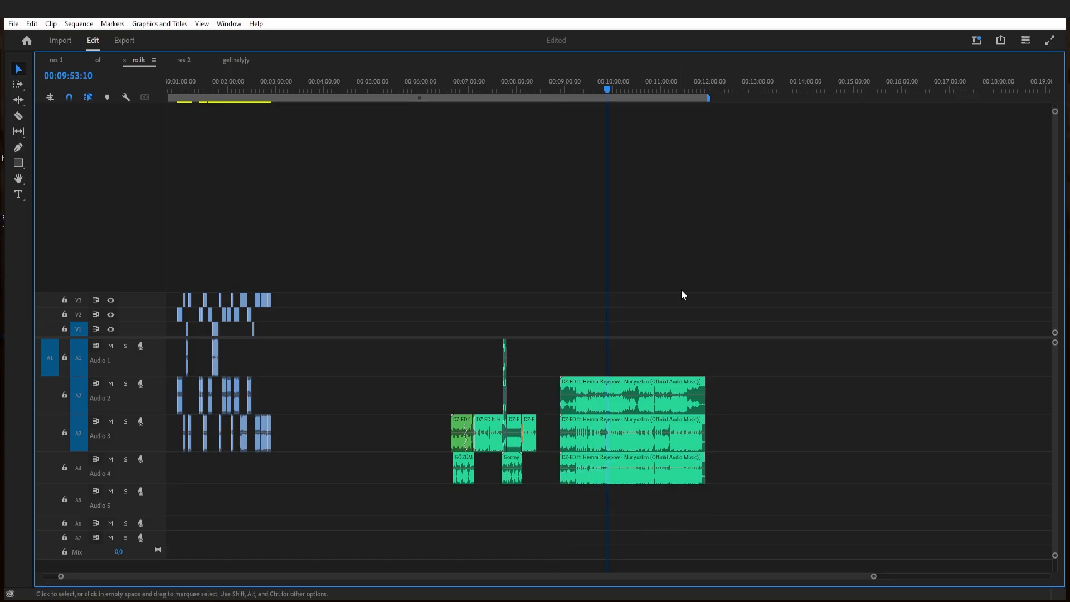
- Mute the original song on Audio 4 and play the vocals and backing track together from the opening, skipping ahead to about 00:09:15
key(equal)
key(equal)
key(equal)
key(equal)
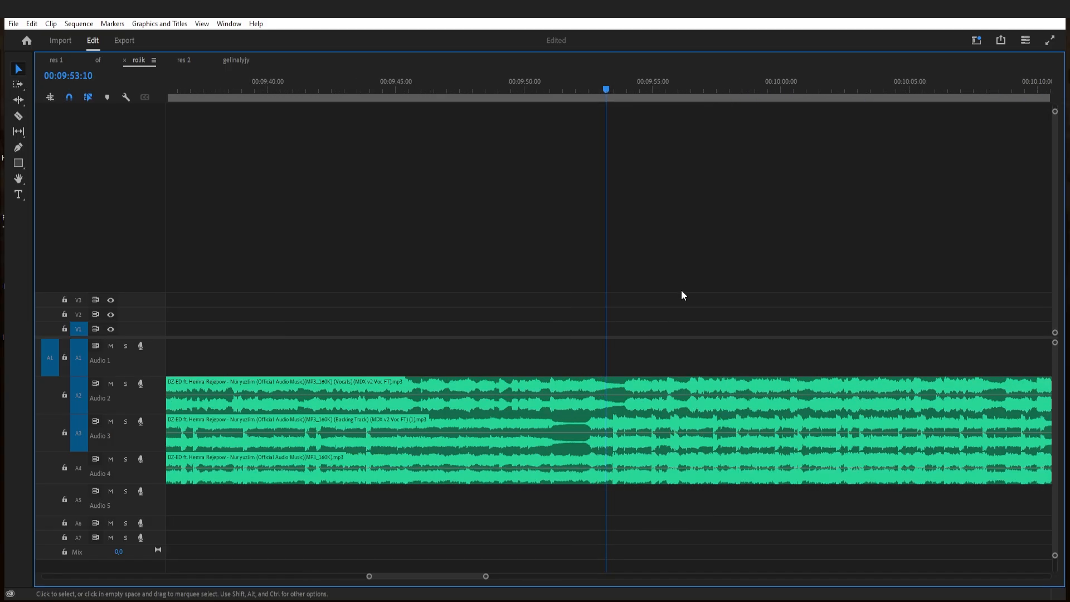
click(110, 458)
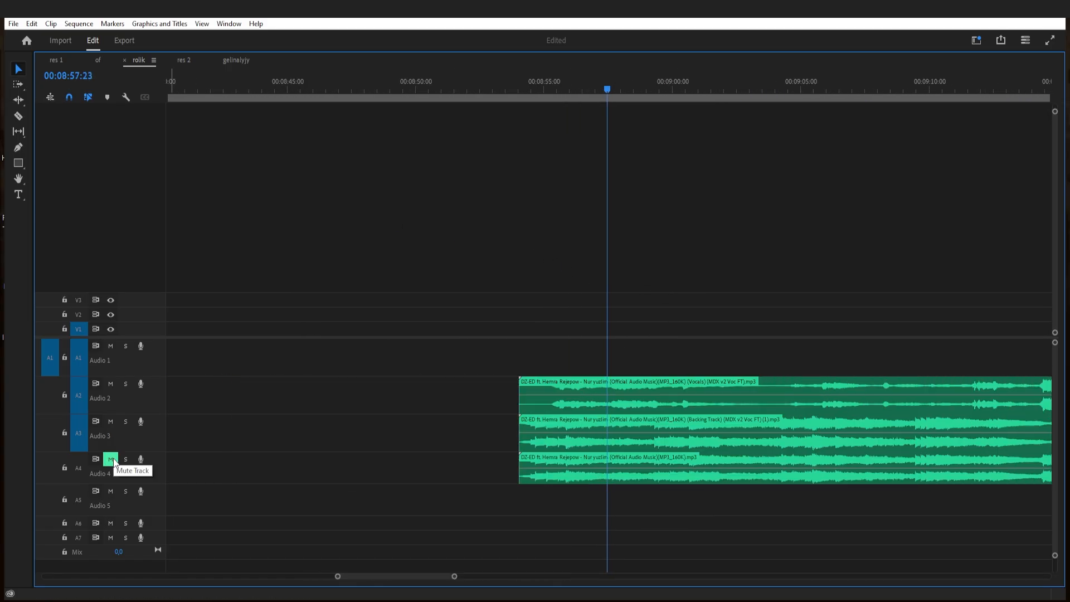
key(space)
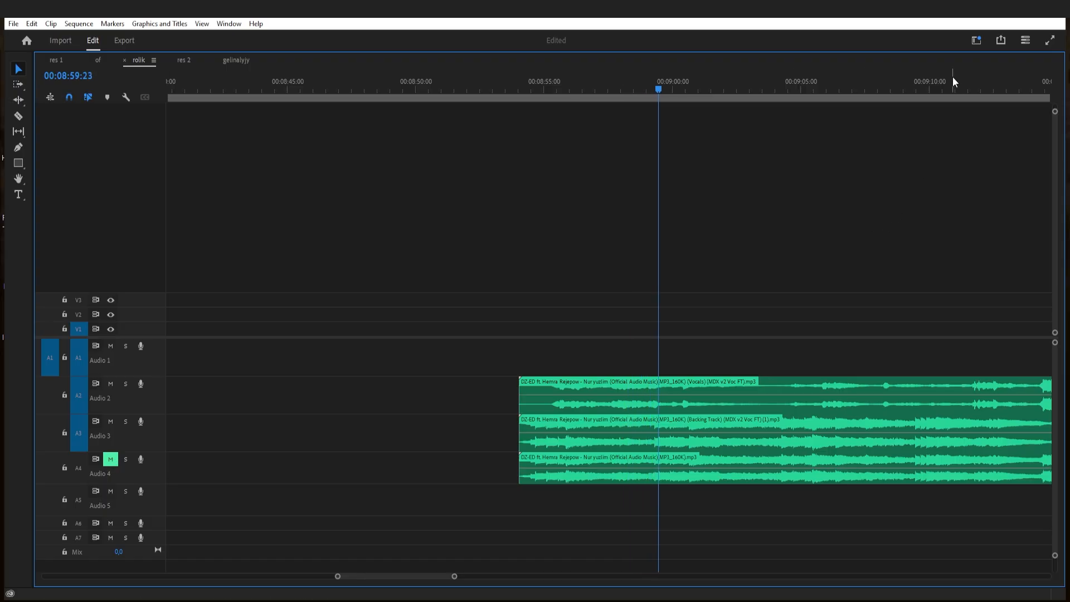
click(918, 98)
scroll(892, 162, down, 3)
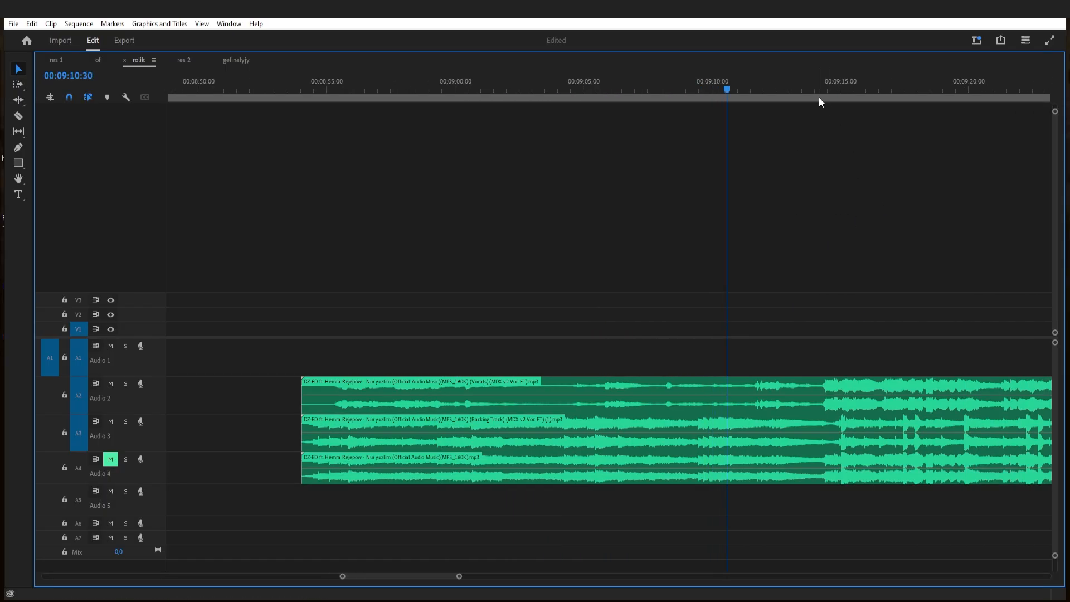
click(803, 95)
scroll(833, 201, down, 2)
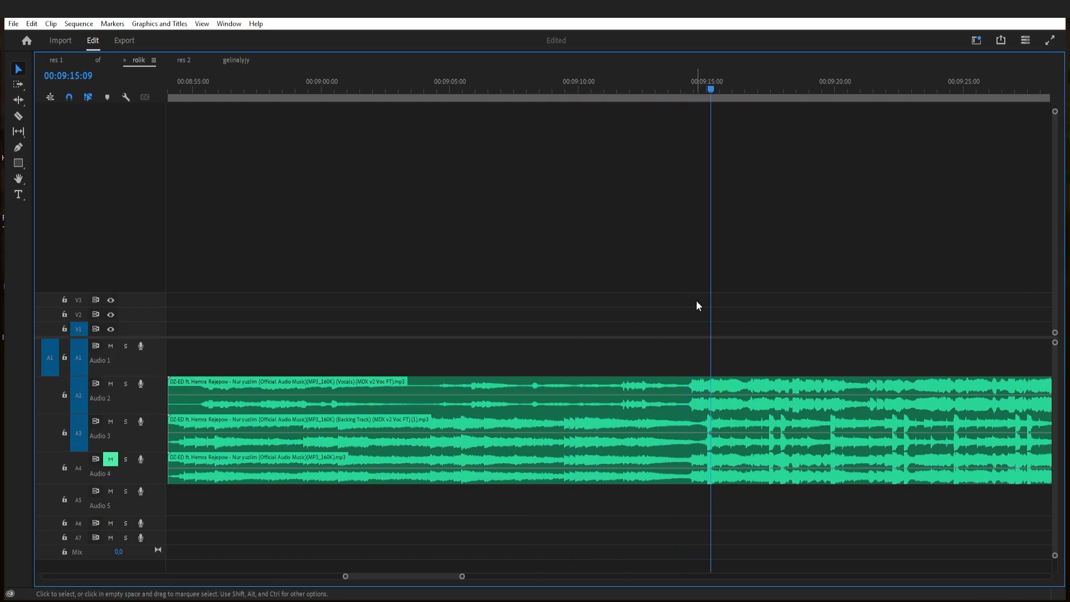
- Unmute Audio 4 and solo Audio 4, Audio 3 and Audio 2 in turn to compare the original, backing track and vocals
click(107, 460)
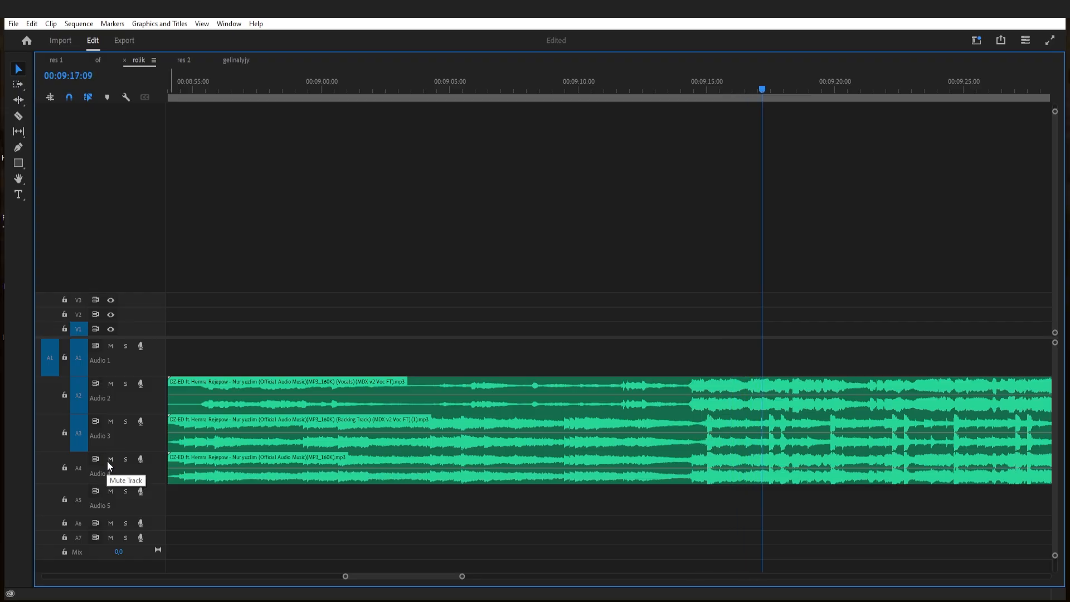
click(126, 459)
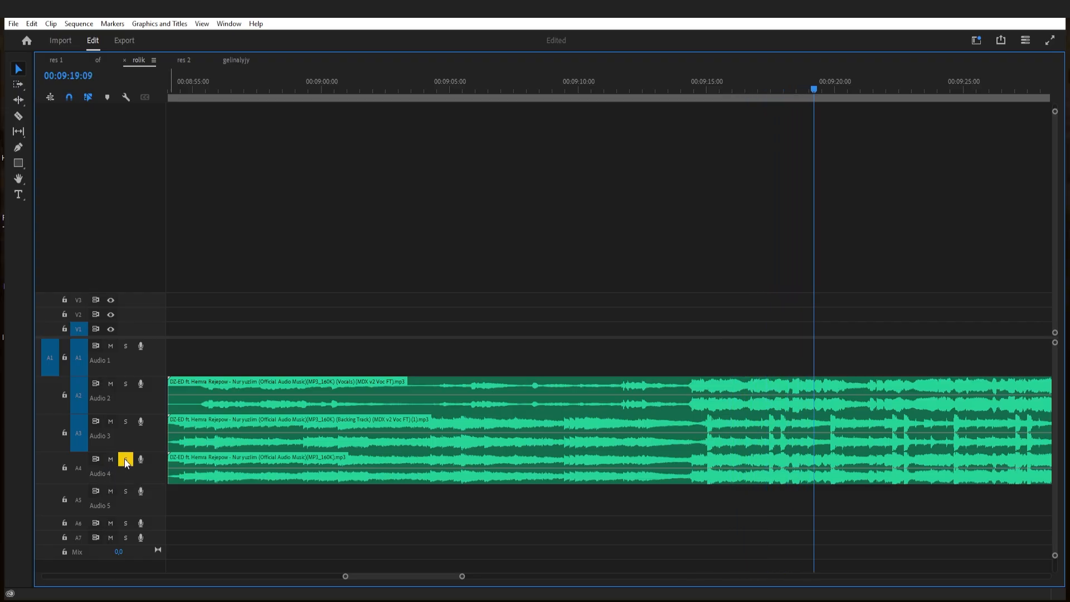
click(126, 460)
click(126, 421)
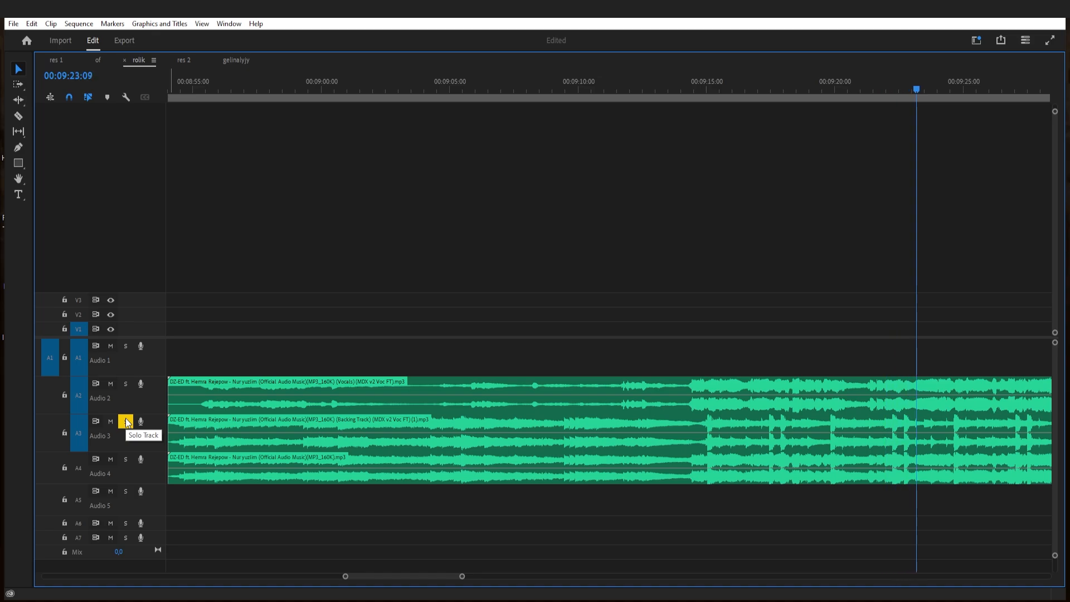
click(126, 422)
click(127, 385)
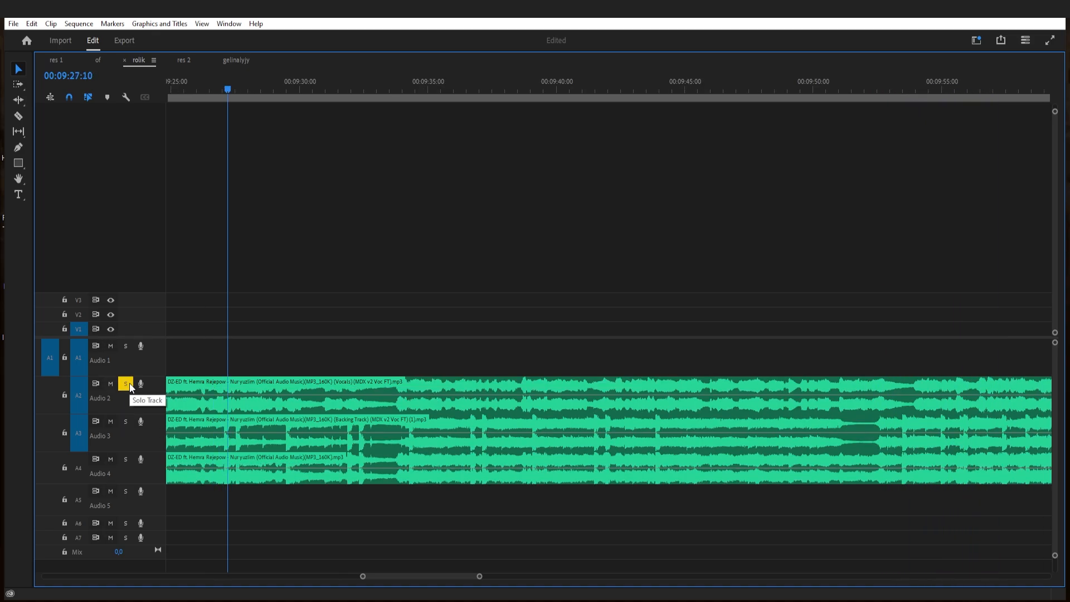
click(128, 384)
key(minus)
key(minus)
key(minus)
key(minus)
key(minus)
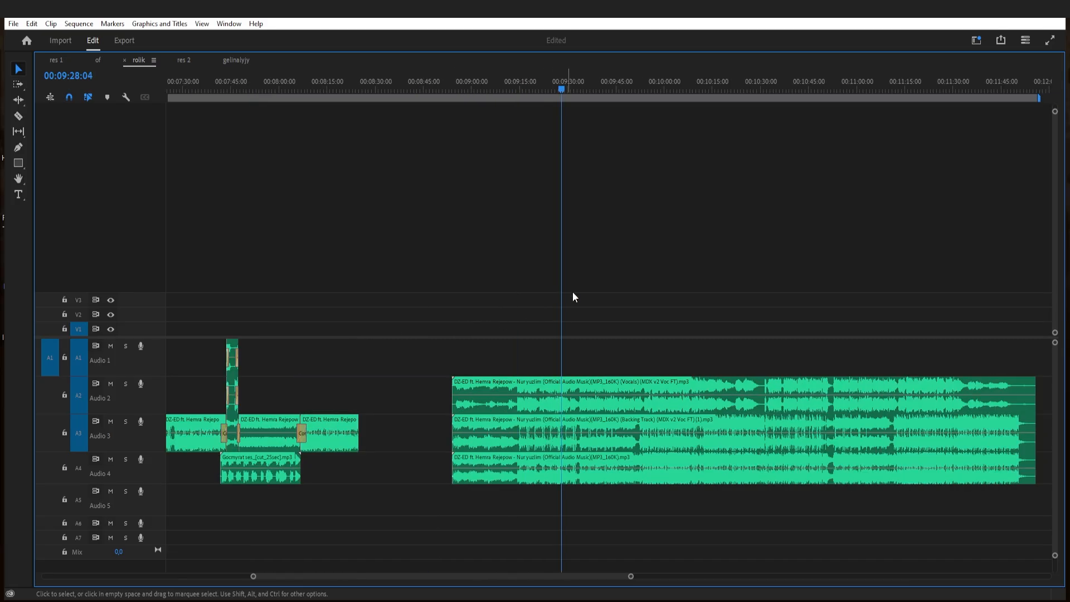
- Move the playhead to 00:09:16:16 and examine the waveforms of the stacked vocals, backing track and original song
key(equal)
key(equal)
key(equal)
key(equal)
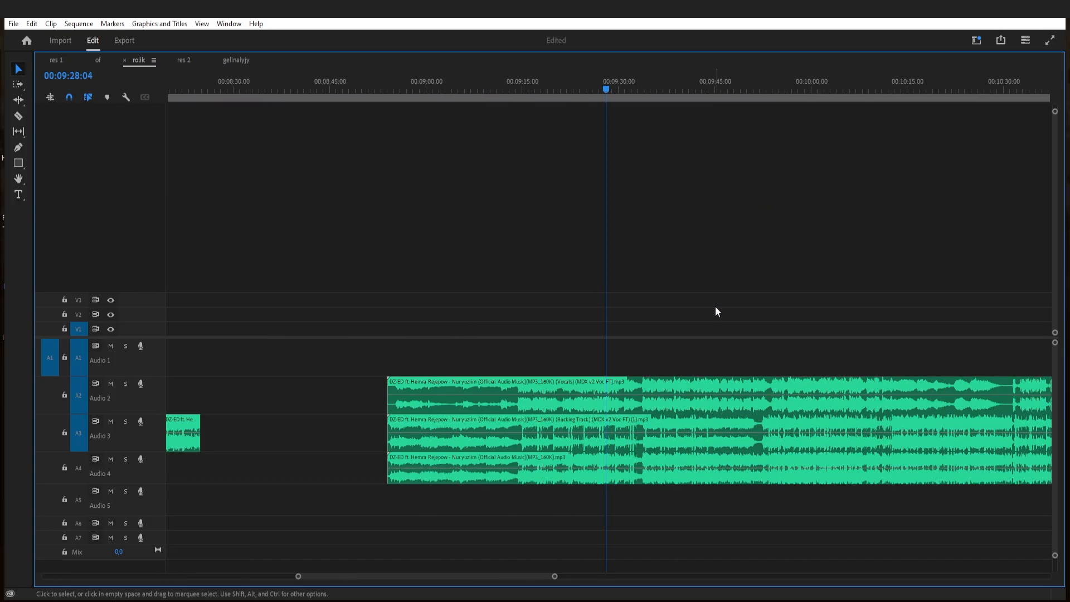
click(533, 82)
key(minus)
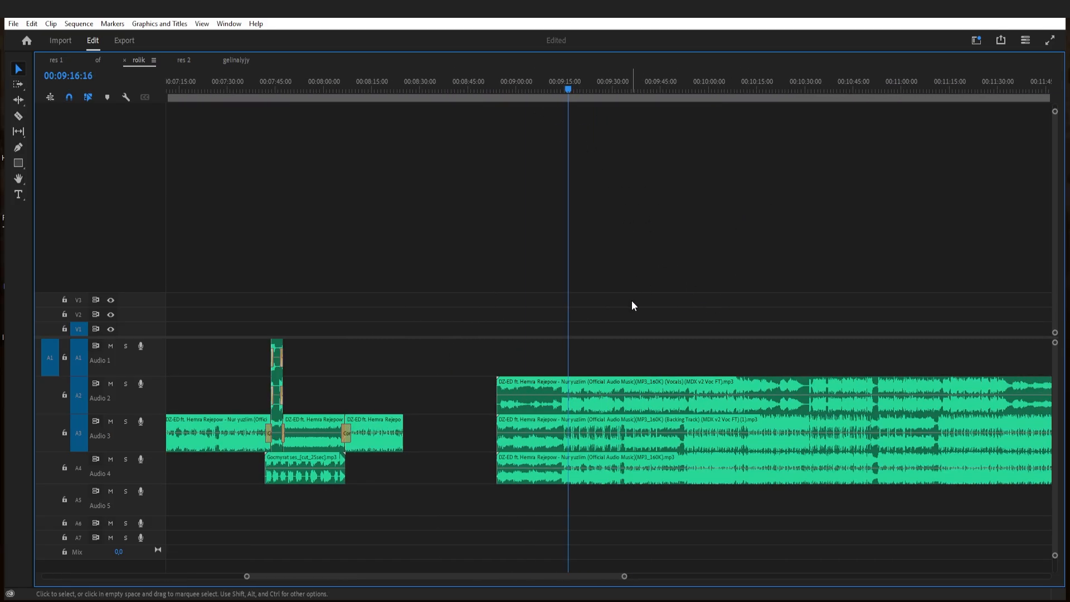
key(minus)
key(equal)
key(equal)
key(equal)
scroll(696, 302, down, 2)
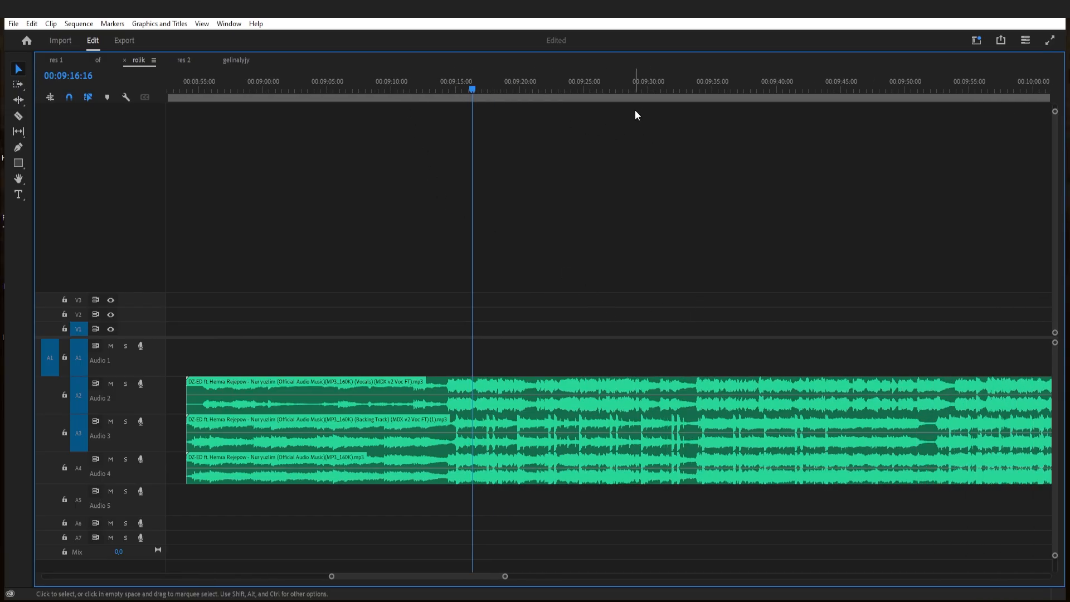
- Play the three aligned tracks from 00:09:27:27 and go back to listen from about 00:09:08
click(617, 82)
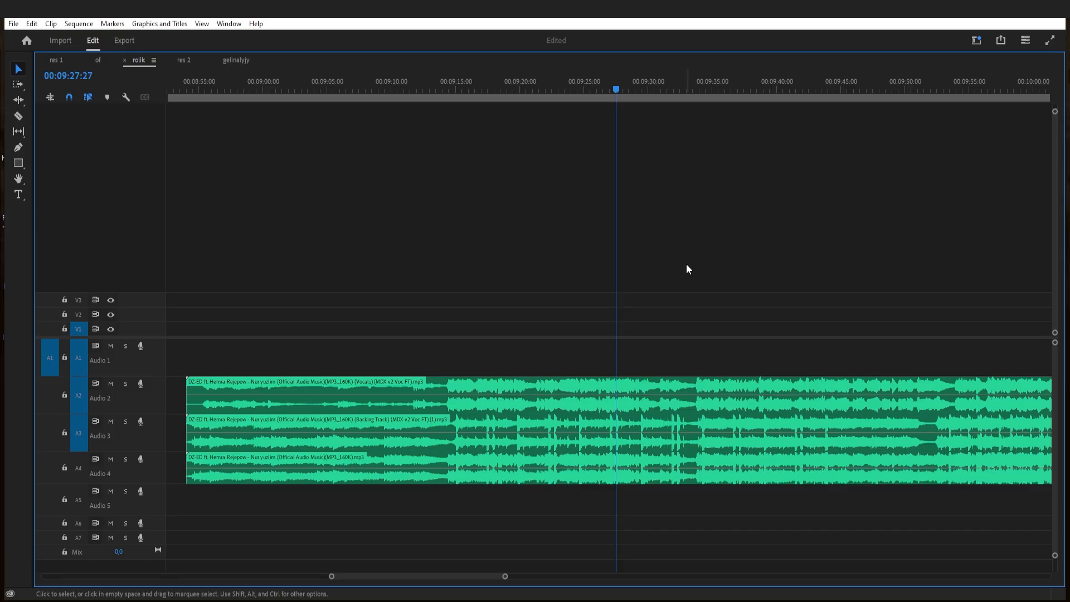
key(equal)
key(space)
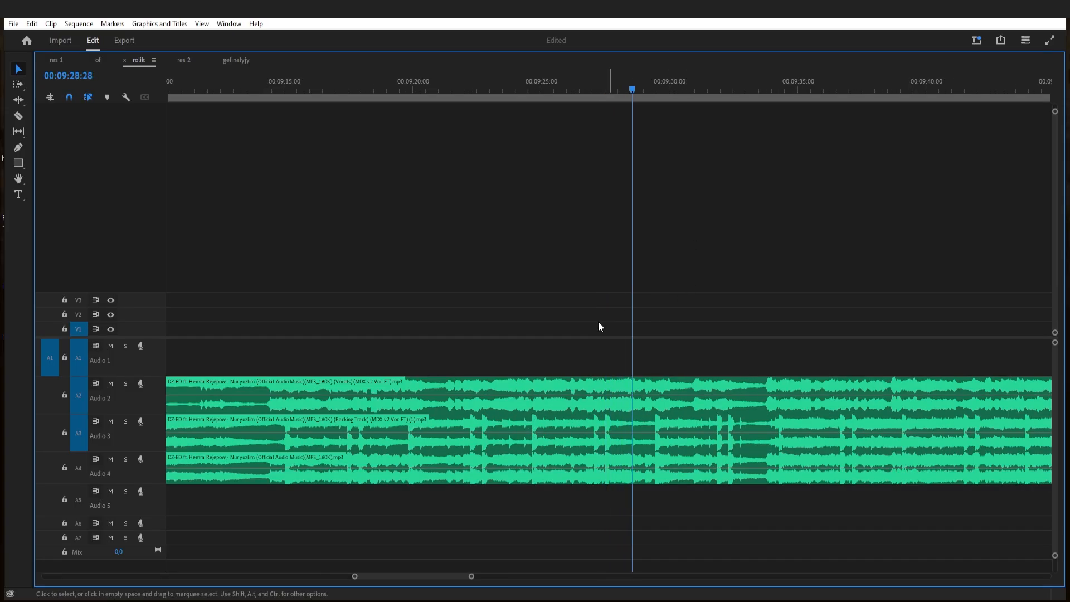
scroll(400, 283, up, 3)
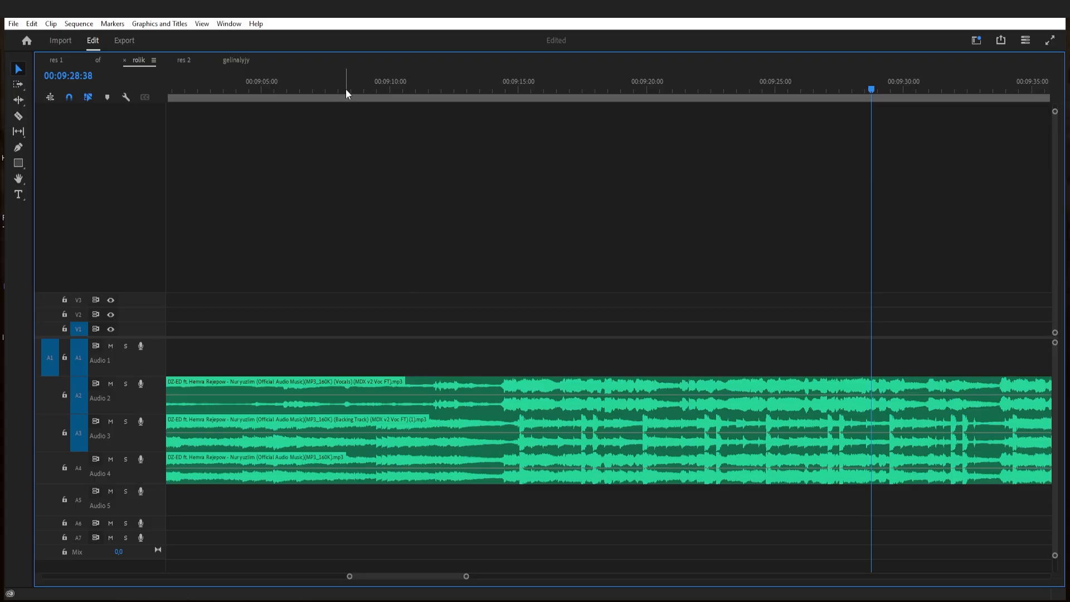
click(345, 90)
scroll(559, 324, up, 3)
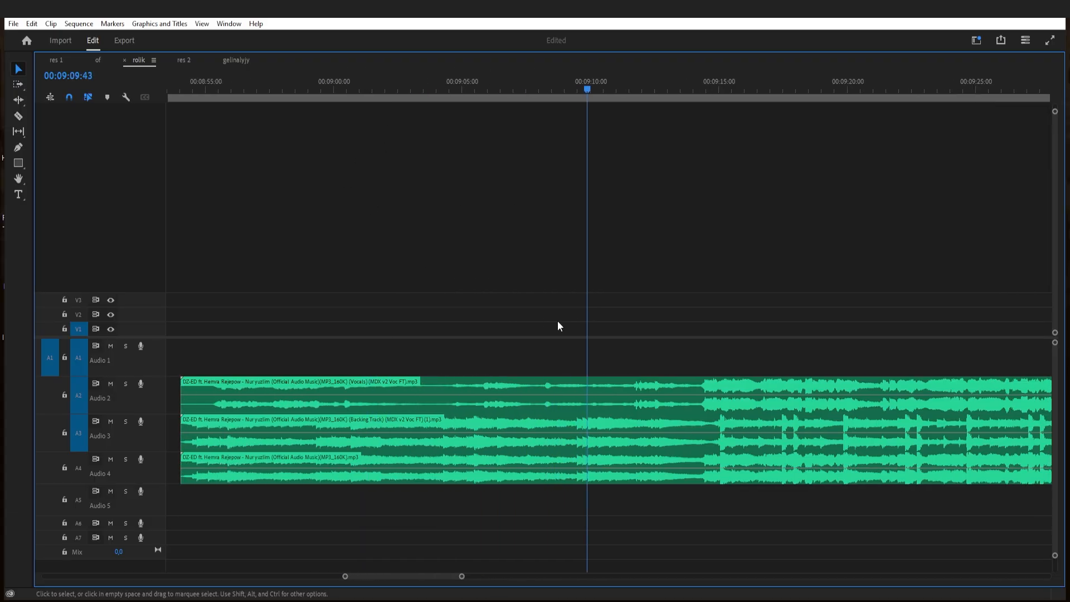
scroll(697, 319, down, 2)
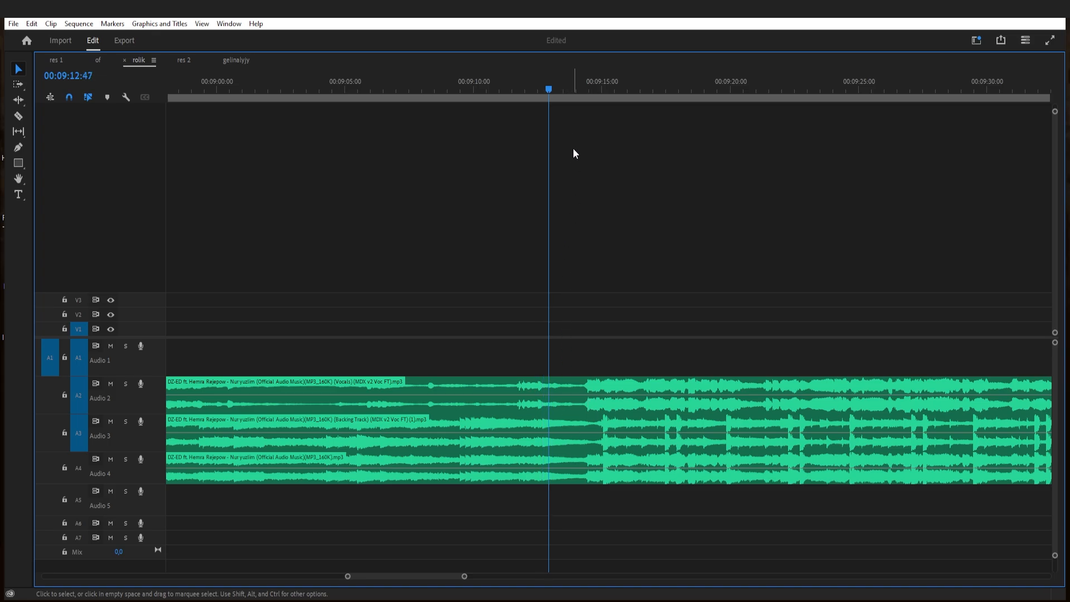
- Play the tracks from 00:09:14:06, skip ahead to about 00:09:44 and stop playback at 00:09:50:33
drag(544, 90, 580, 124)
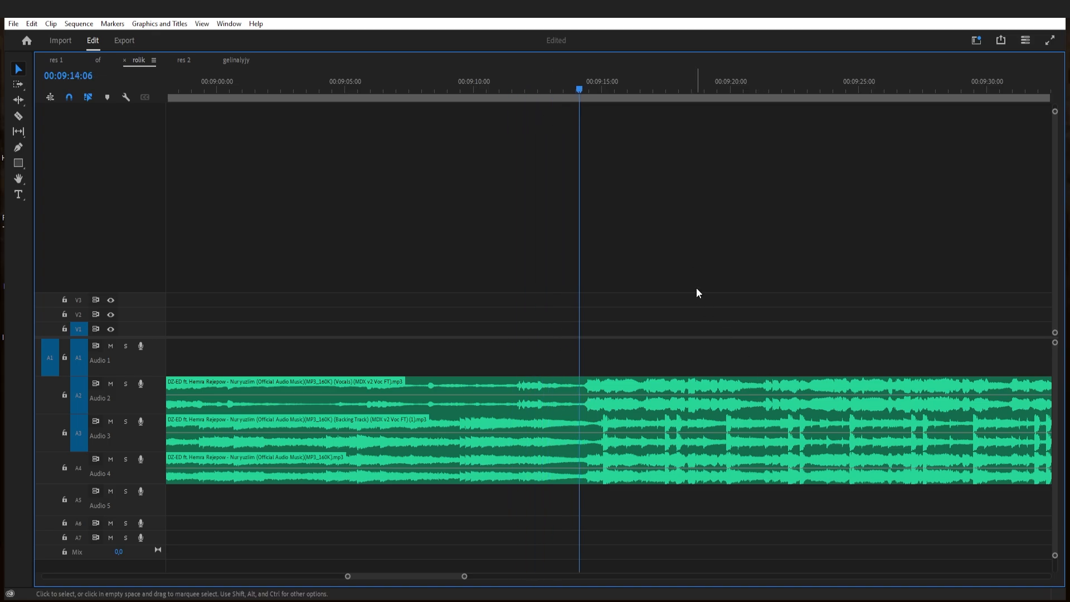
key(space)
scroll(704, 289, down, 2)
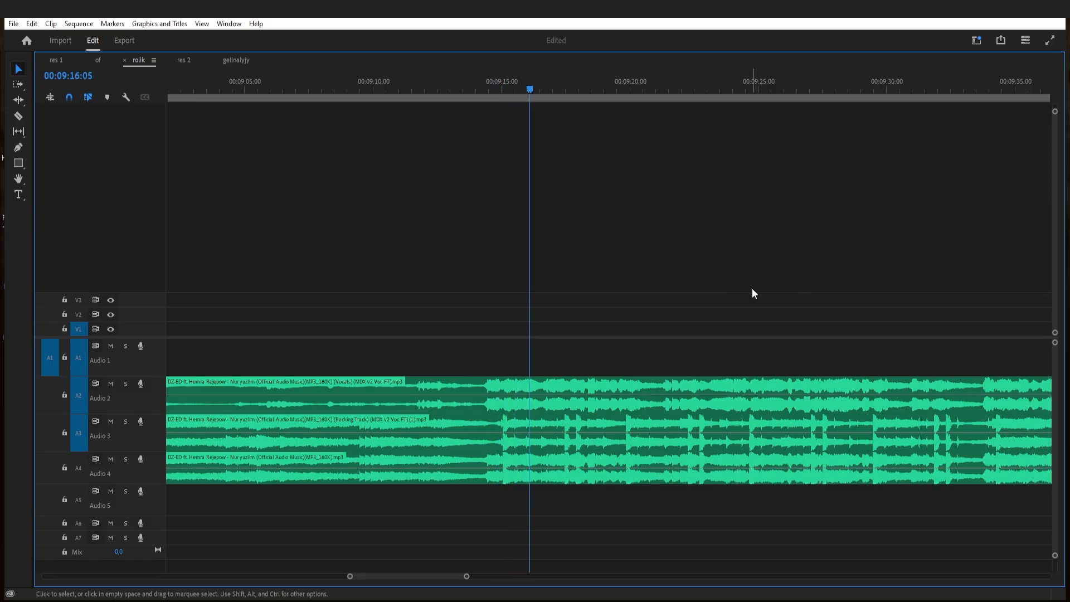
scroll(734, 276, down, 3)
key(minus)
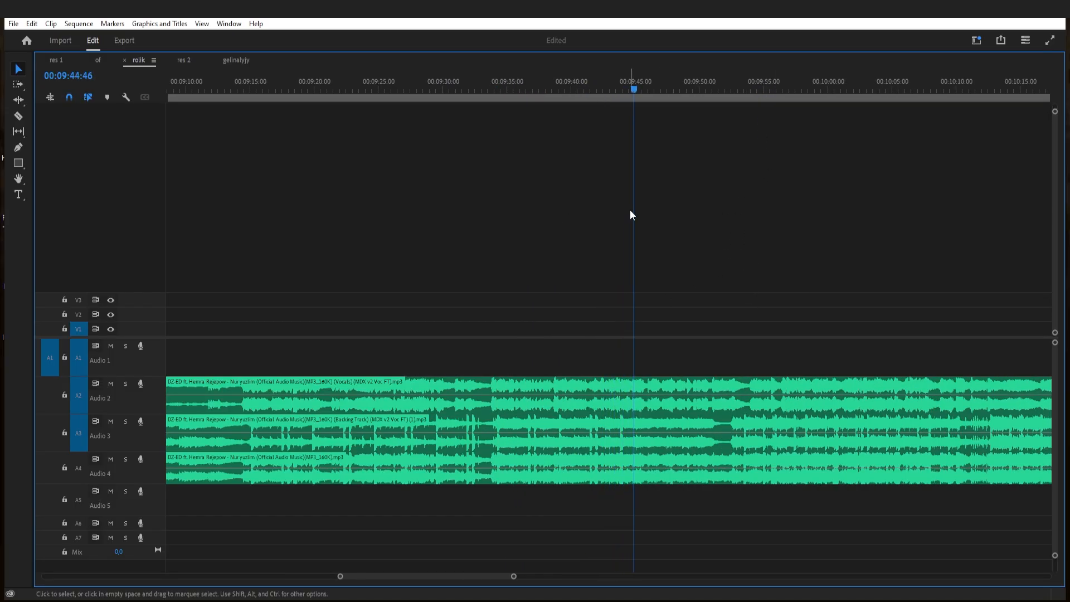
scroll(750, 237, down, 1)
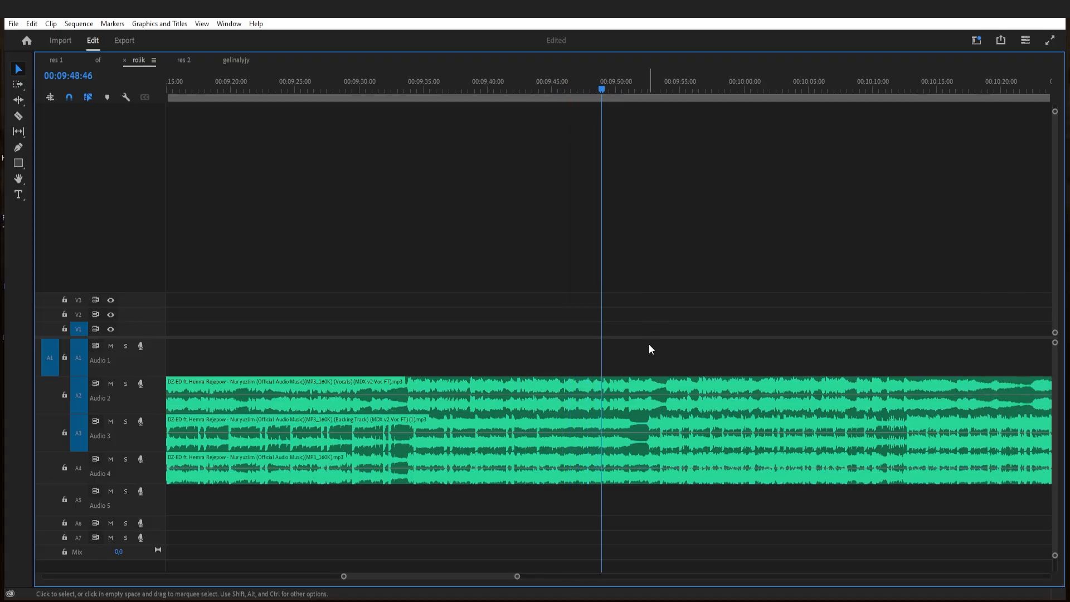
key(space)
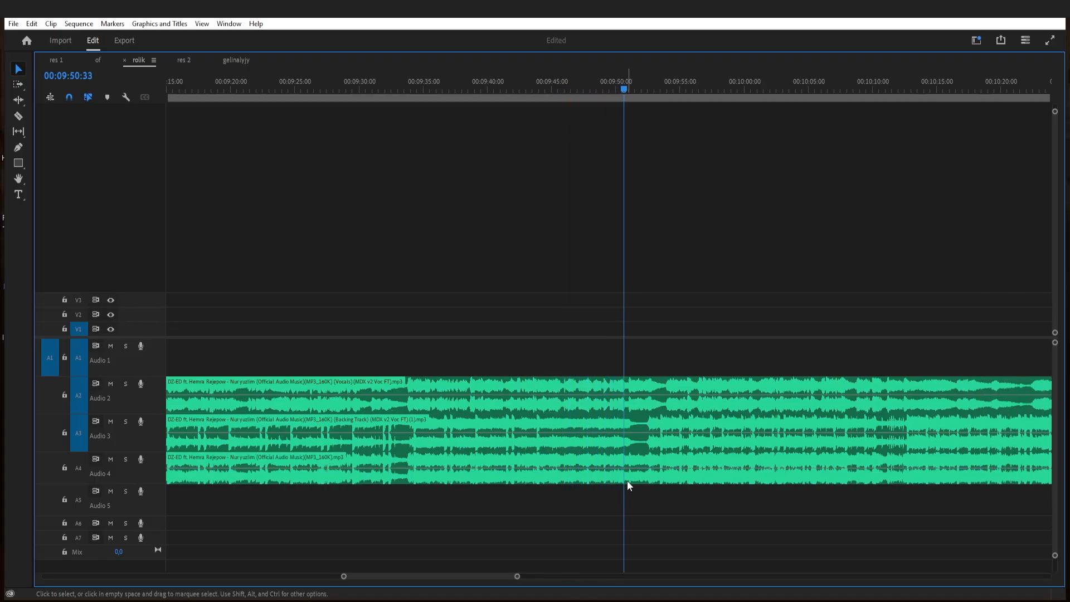
- Split the original song on Audio 4 at 00:09:50:33, trim the second part's start to about 00:09:52:24 and play the gap
key(c)
click(626, 469)
key(v)
key(equal)
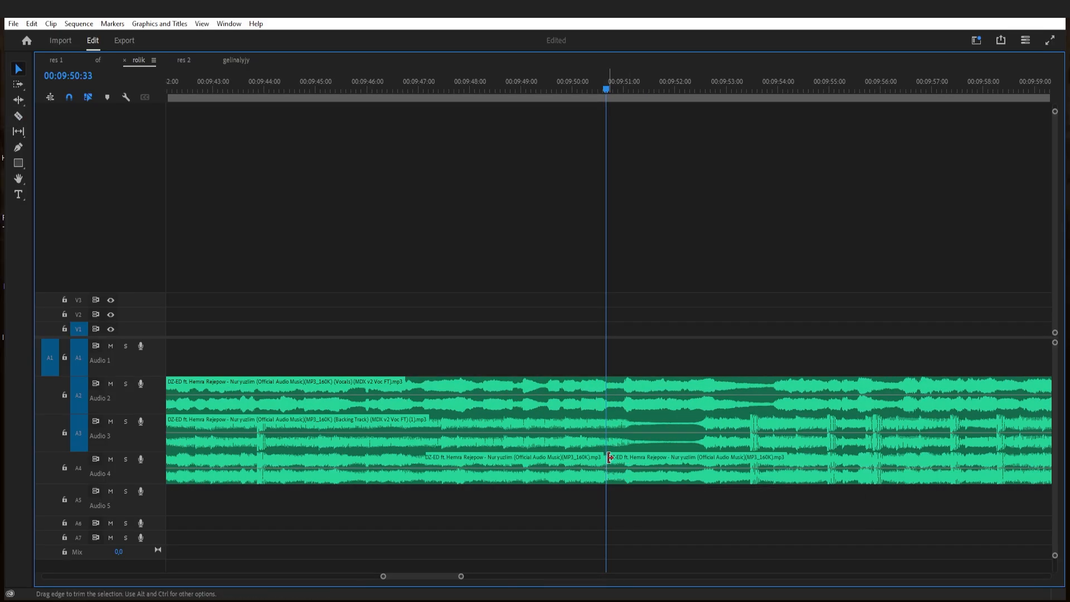
drag(609, 457, 700, 457)
key(space)
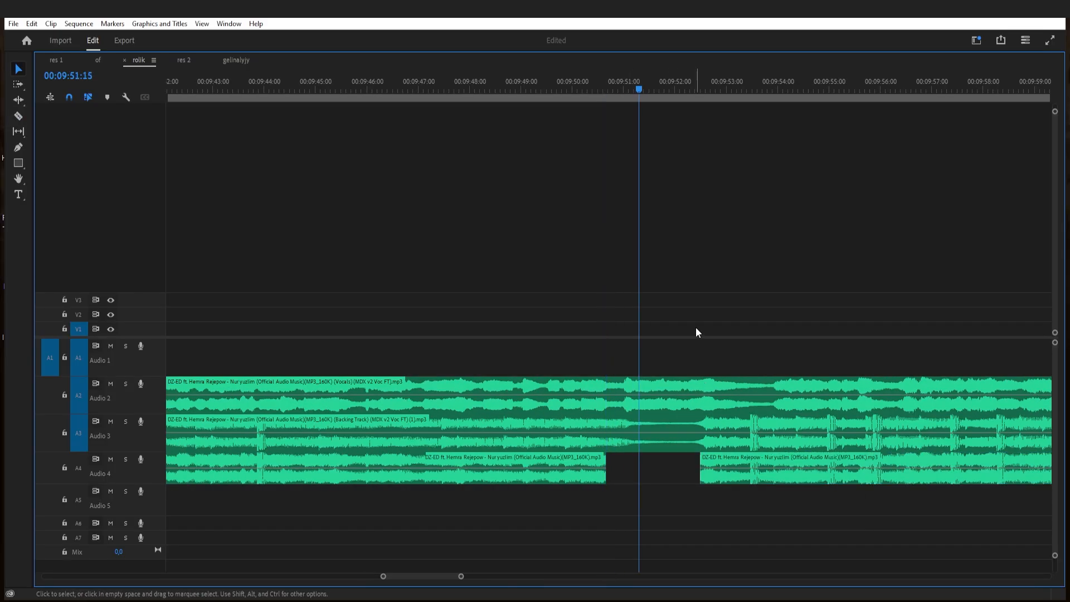
- Split the vocals on Audio 2 before and after the gap and delete all three pieces
key(c)
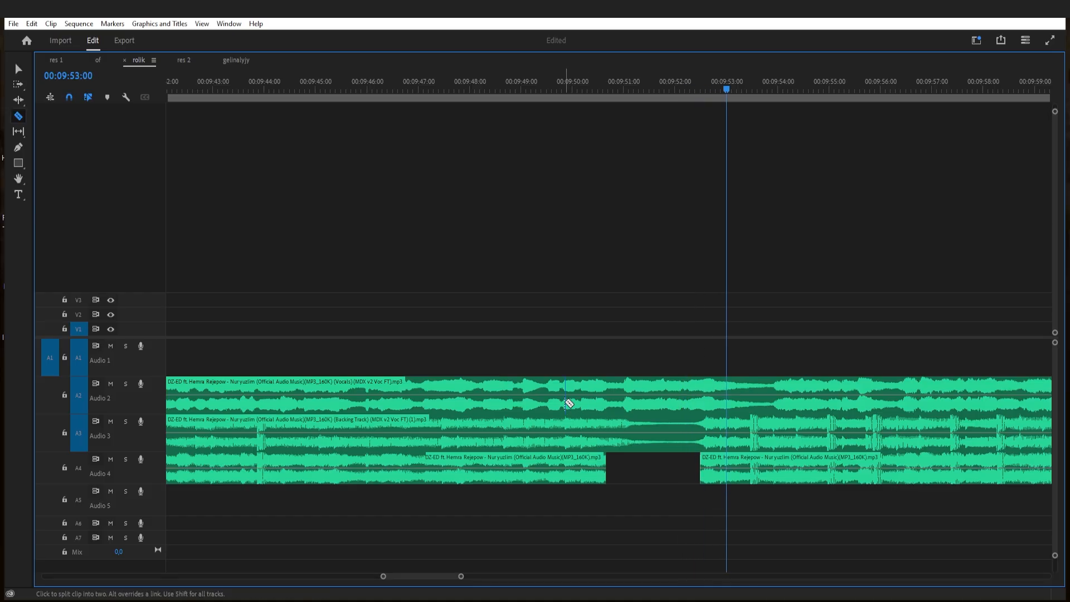
click(565, 403)
click(968, 390)
key(v)
click(769, 396)
key(Delete)
click(349, 404)
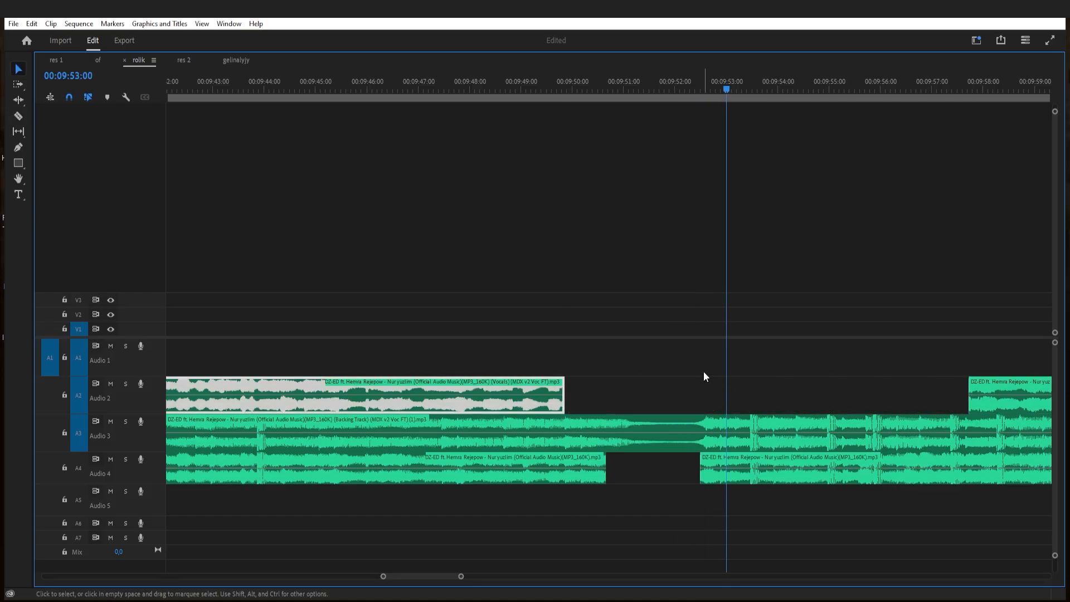
key(Delete)
click(1018, 397)
key(Delete)
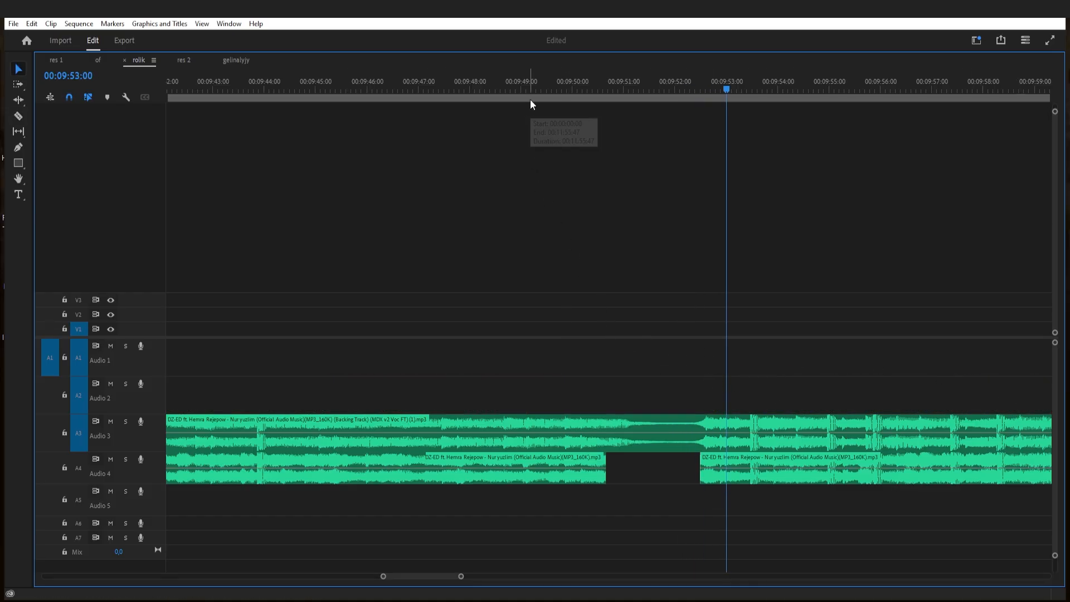
- After replaying the gap, trim the Audio 4 second part's start to about 00:09:53:10 and add a Constant Power transition there
click(499, 88)
key(space)
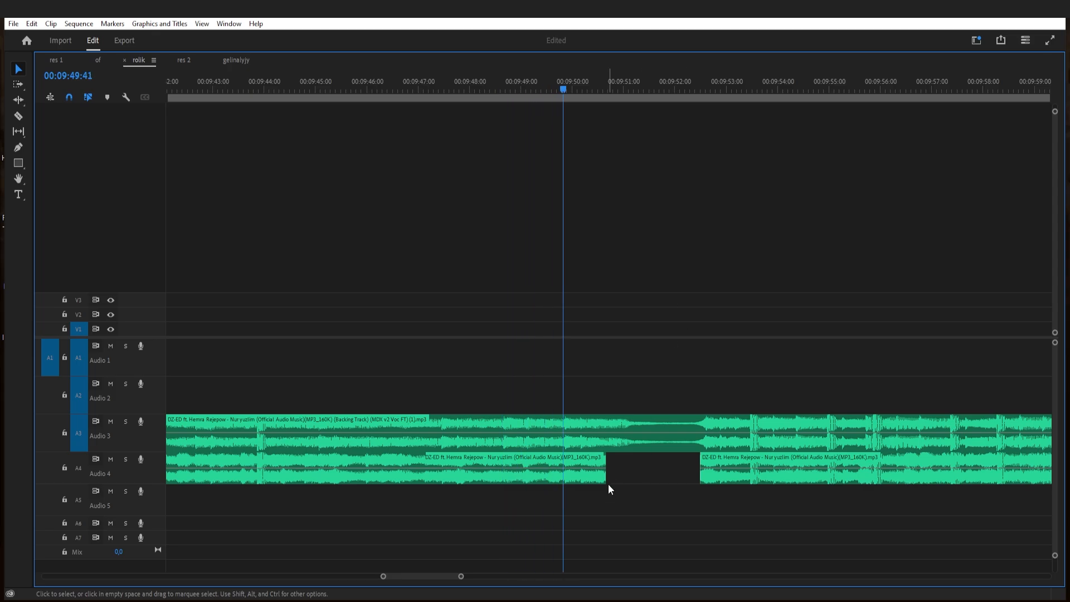
scroll(737, 360, down, 2)
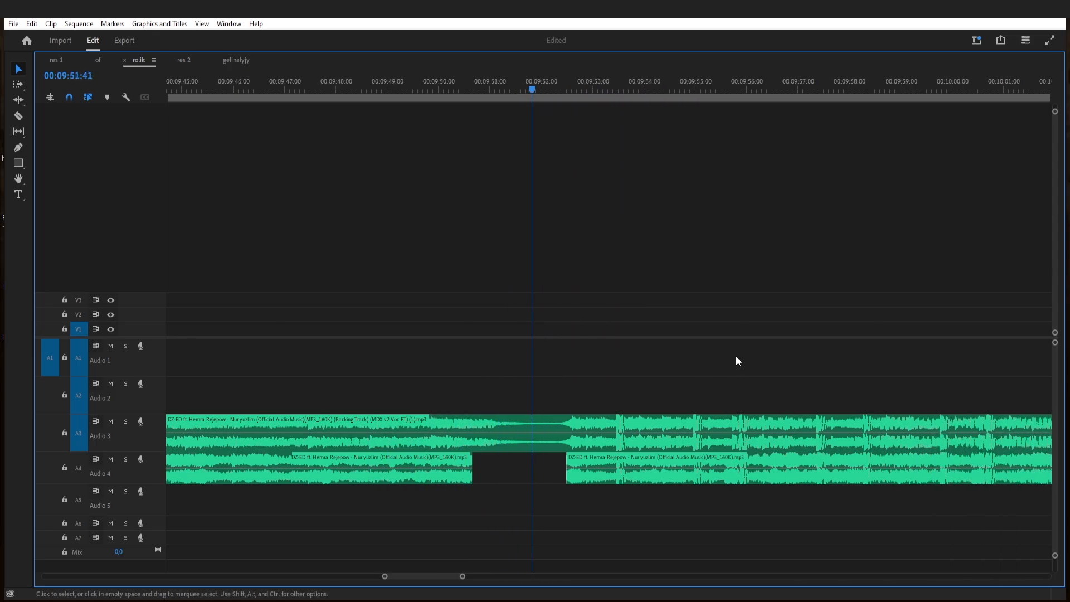
scroll(616, 349, down, 2)
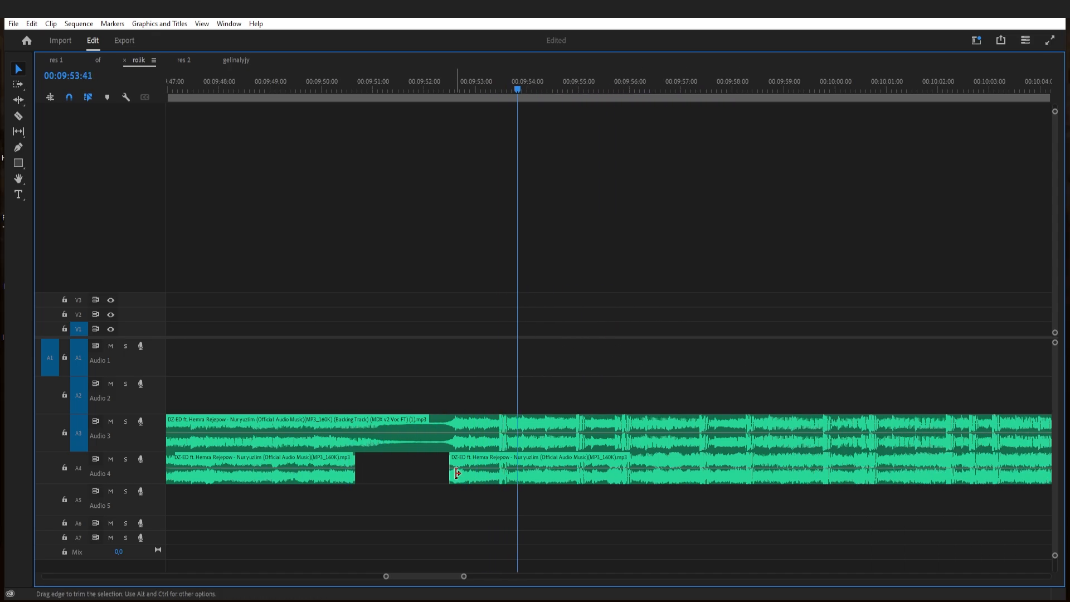
drag(456, 474, 495, 462)
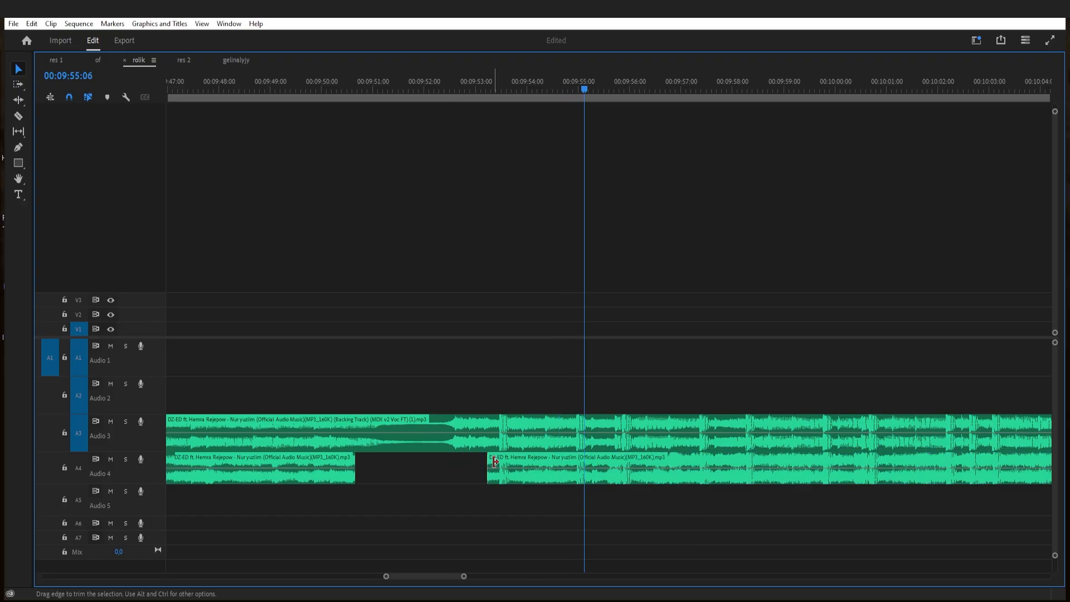
click(494, 462)
key(ctrl+shift+d)
- Split the backing track on Audio 3 at about 00:09:54:30 and delete everything after the cut
click(595, 426)
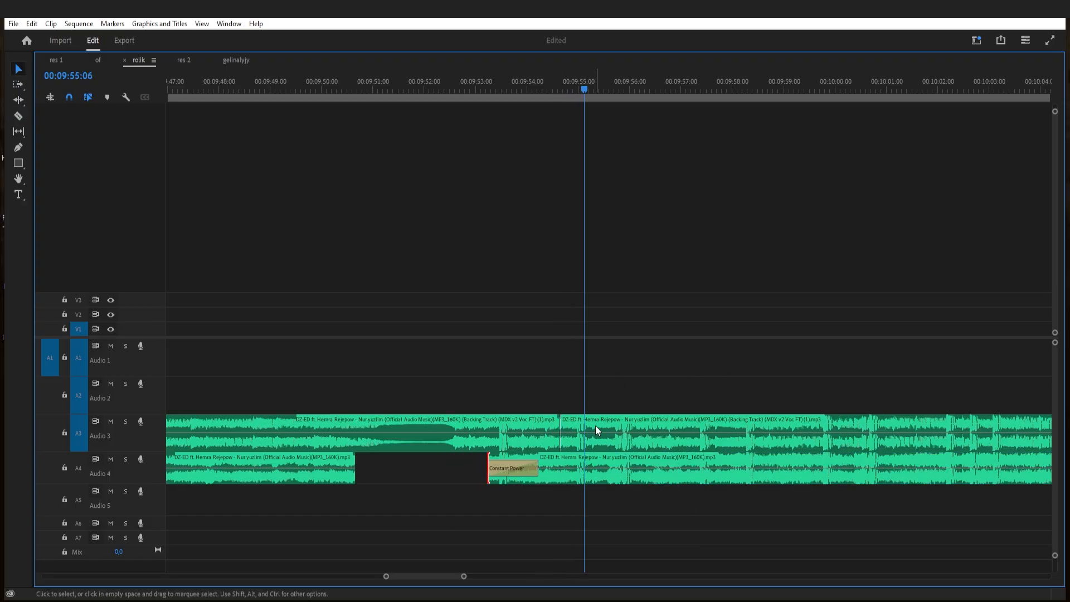
key(minus)
key(minus)
key(minus)
key(minus)
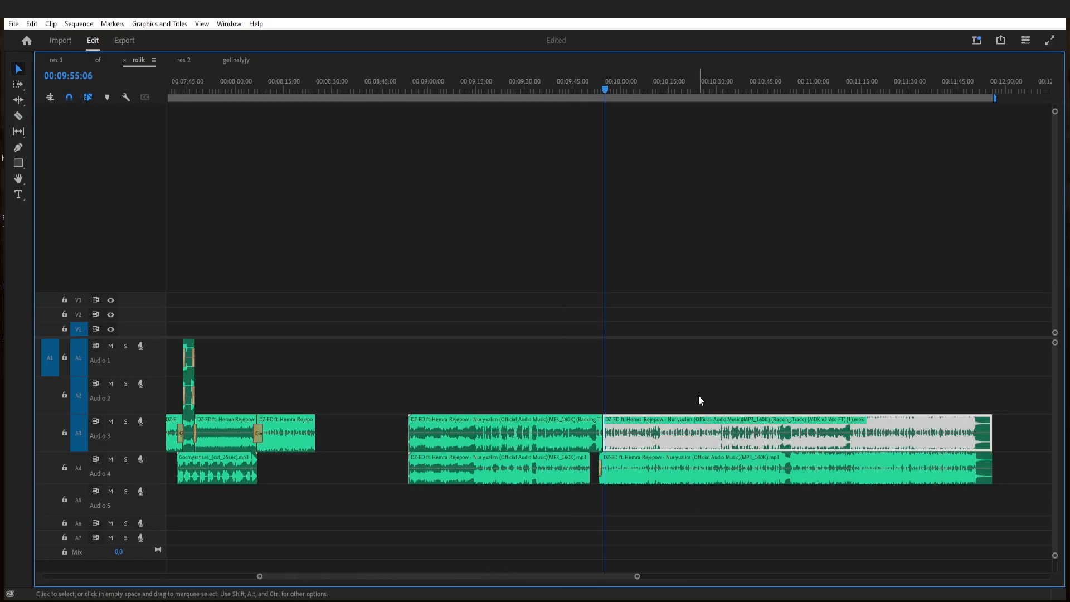
key(Delete)
click(480, 441)
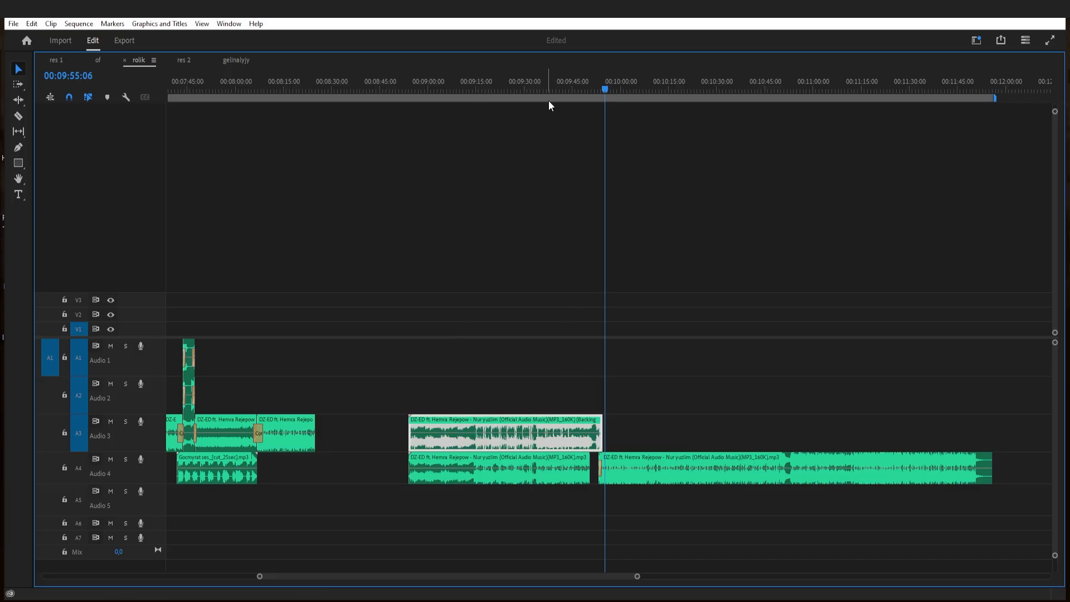
- Play the edited section around the Audio 4 gap from 00:09:50:42 to hear the backing track fill it
click(573, 90)
key(equal)
key(equal)
click(803, 272)
scroll(813, 275, down, 5)
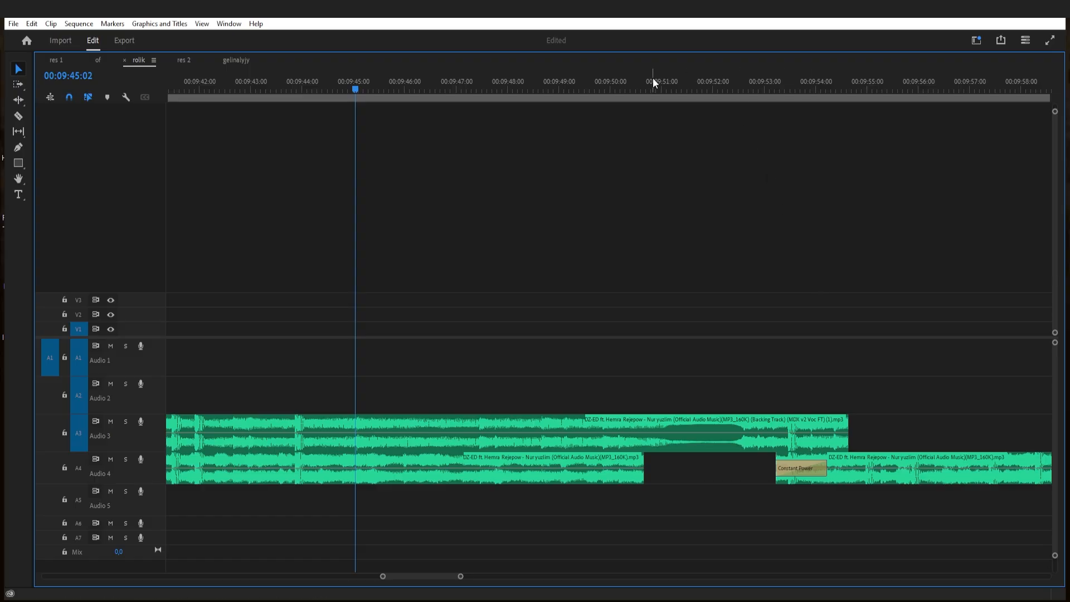
click(630, 89)
drag(628, 87, 653, 88)
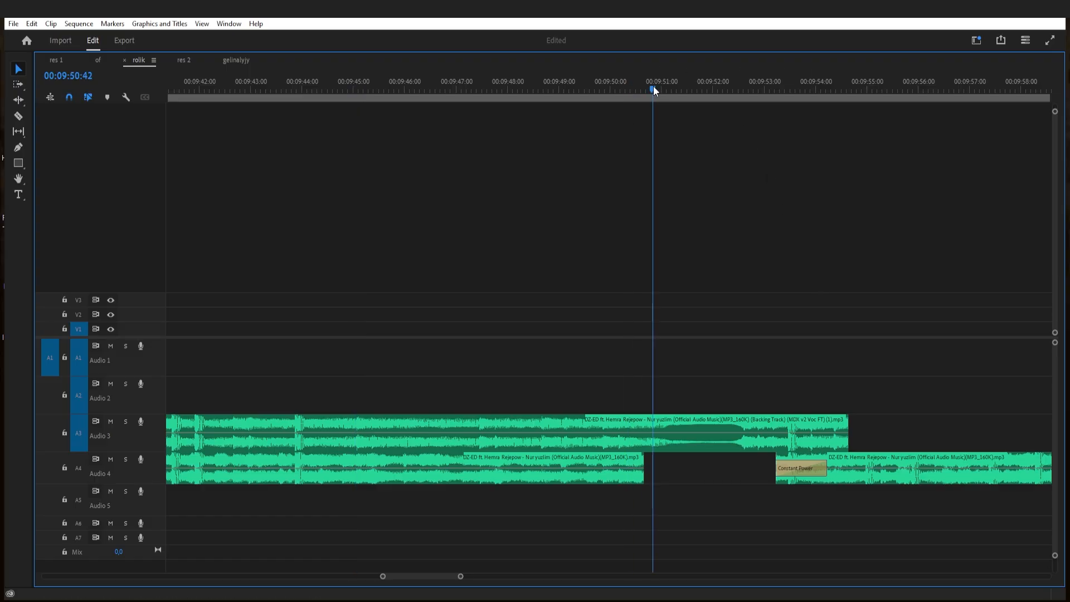
key(space)
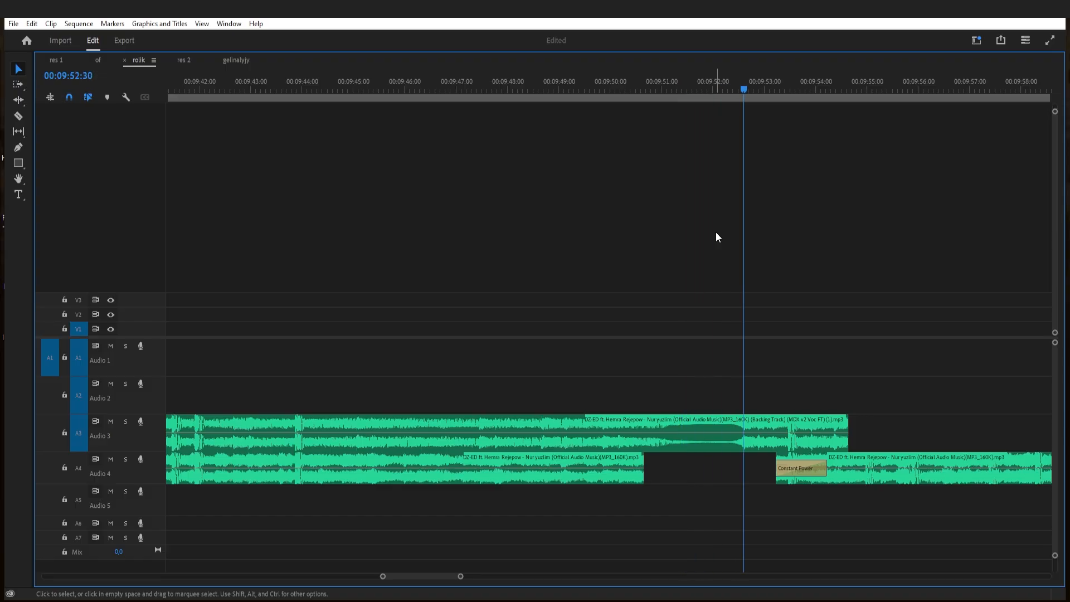
key(space)
- Extend the first part of the original song on Audio 4 up to the second part and play the closed gap for comparison
click(619, 89)
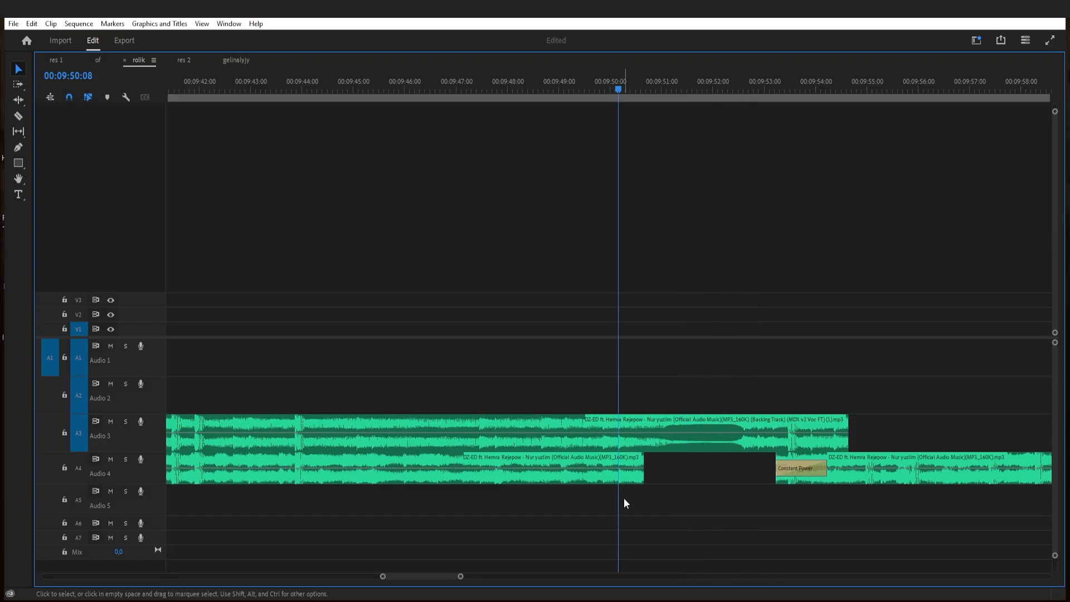
drag(644, 473, 835, 443)
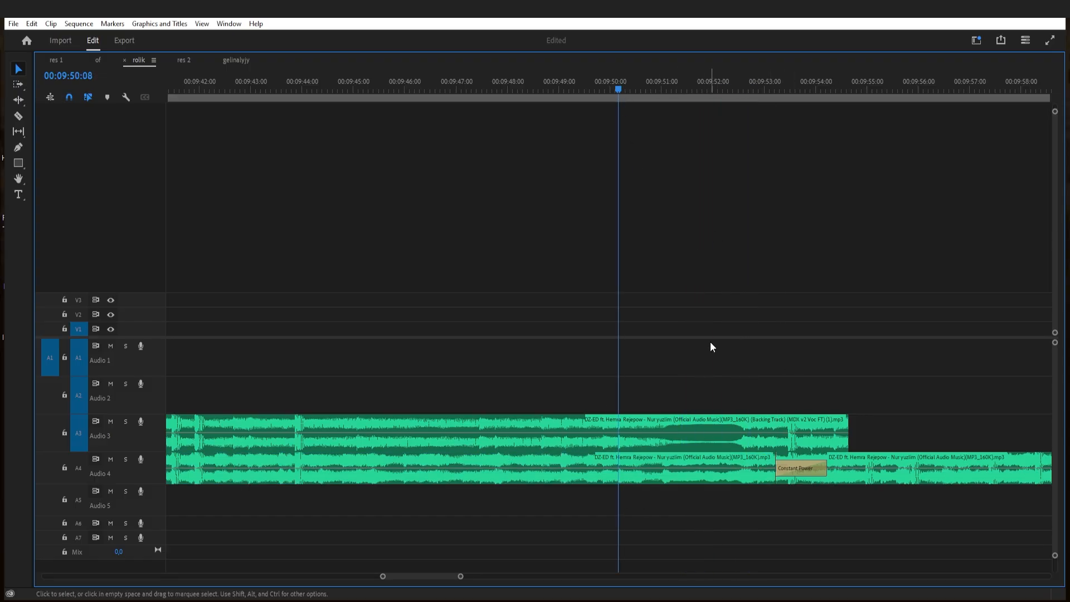
key(space)
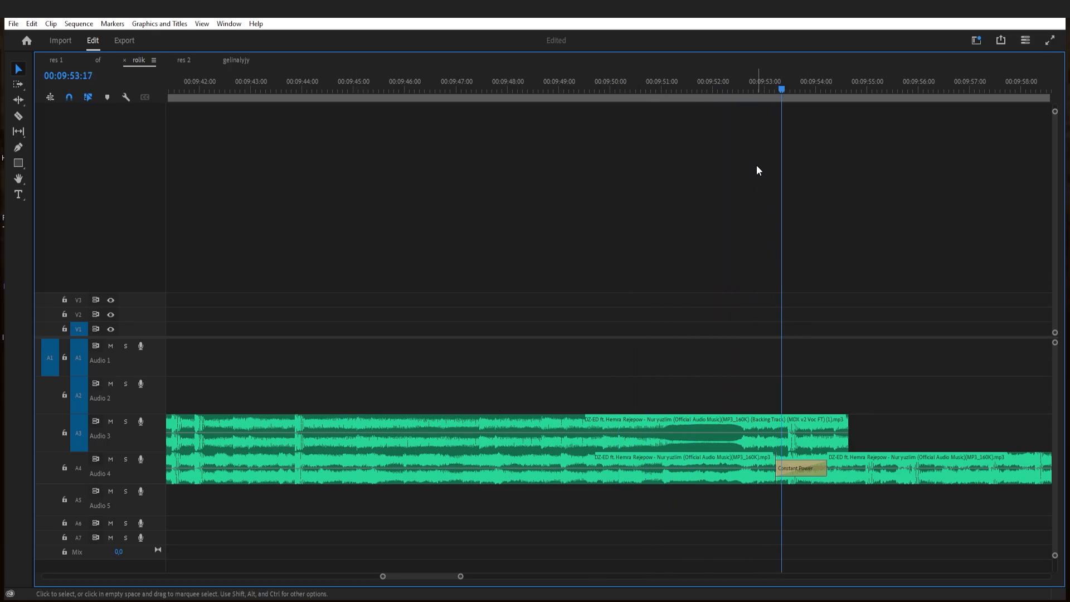
click(701, 82)
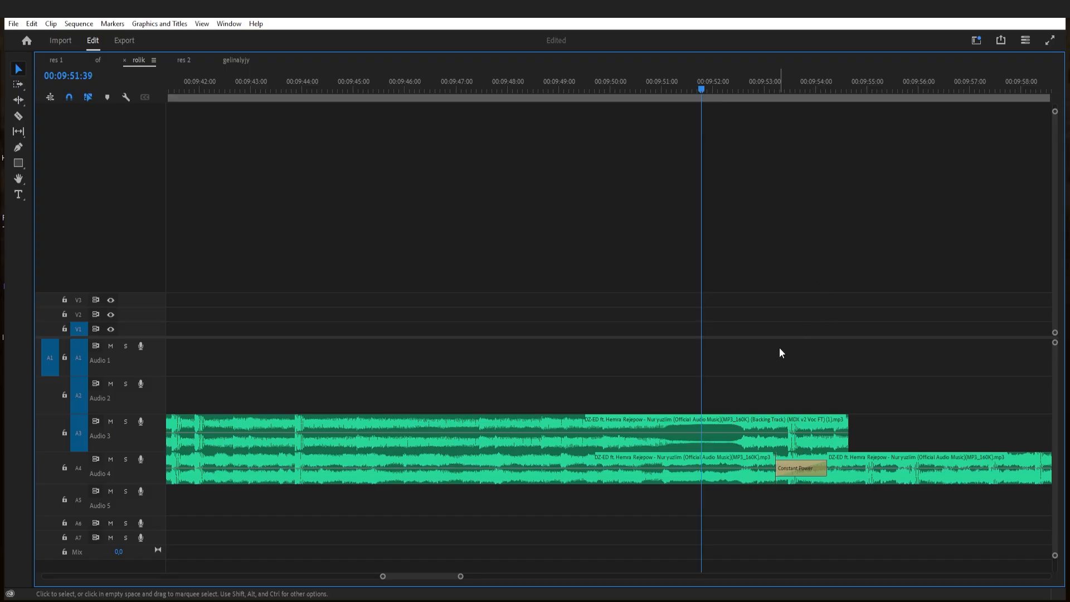
key(space)
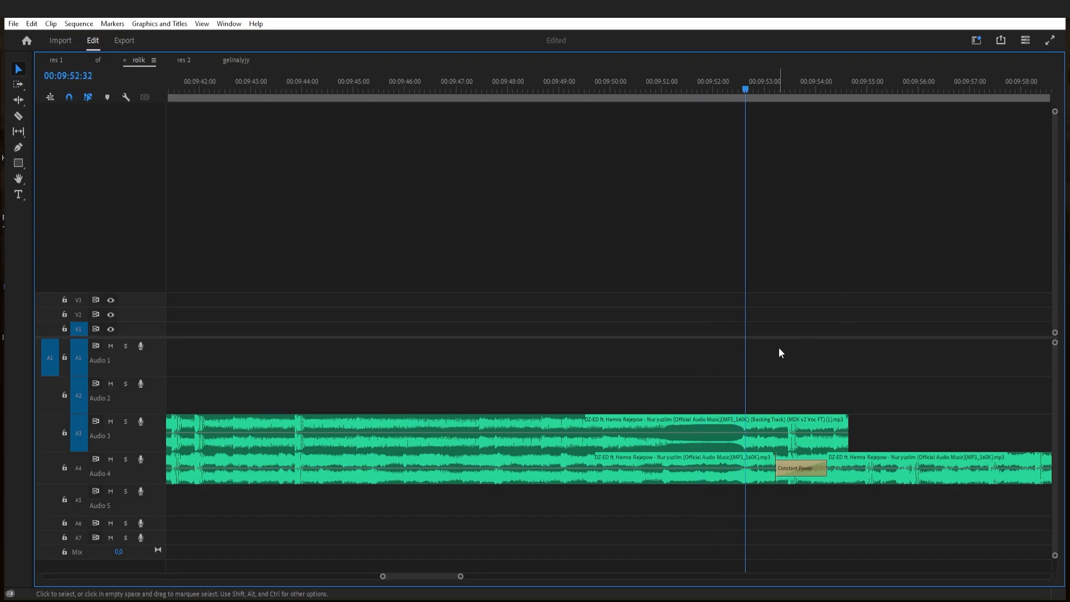
- Trim the end of the Audio 4 first part back to about 00:09:50:42 and add a Constant Power transition there
click(739, 69)
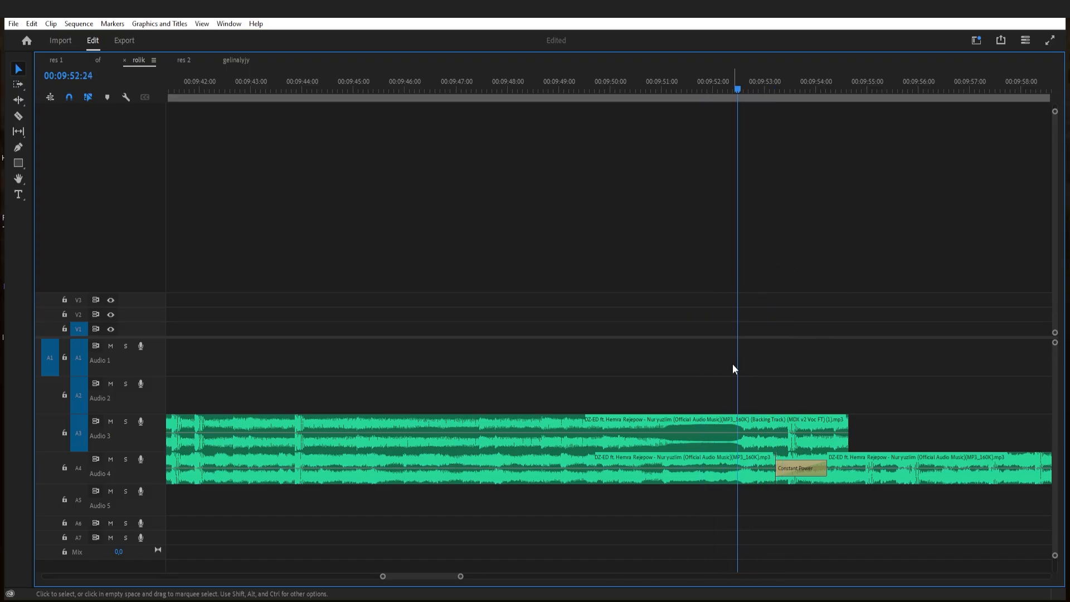
drag(772, 469, 652, 463)
key(ctrl+shift+d)
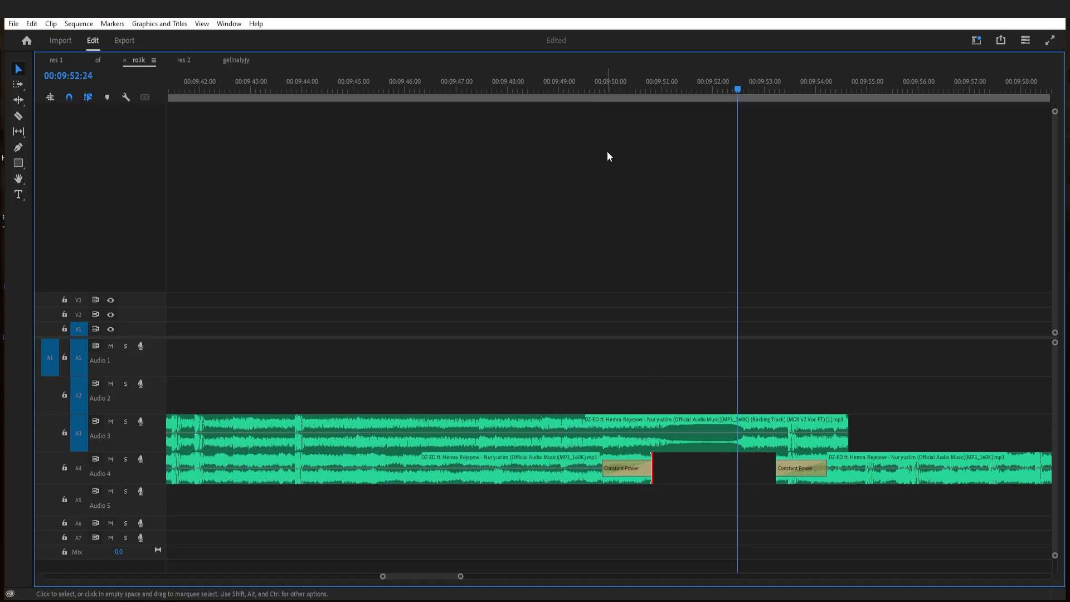
- Play the edited section around the Audio 4 gap to check how the Constant Power transitions sound
click(585, 101)
key(space)
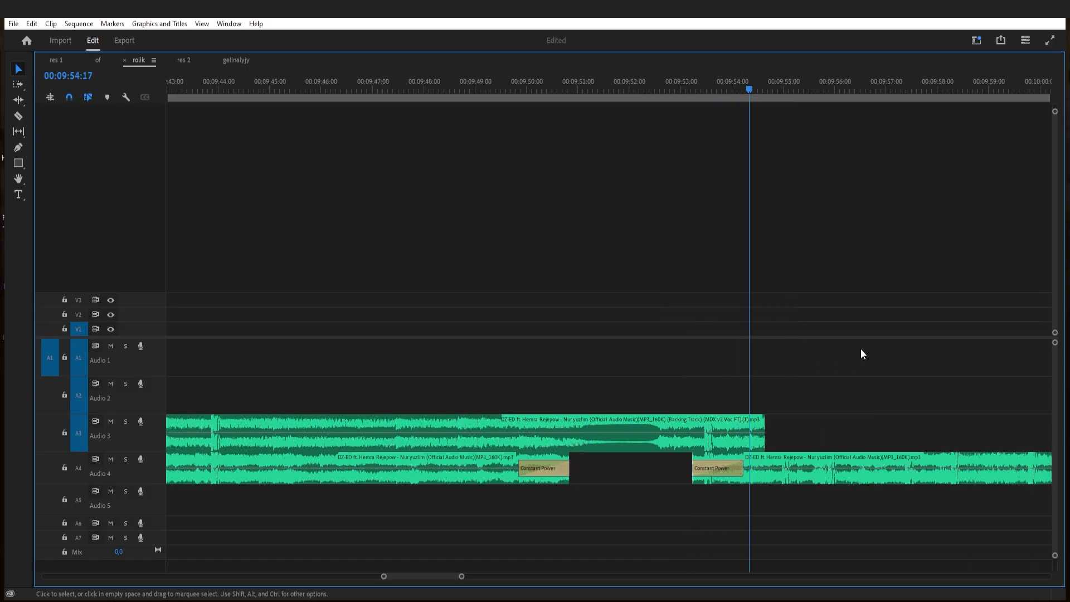
click(641, 81)
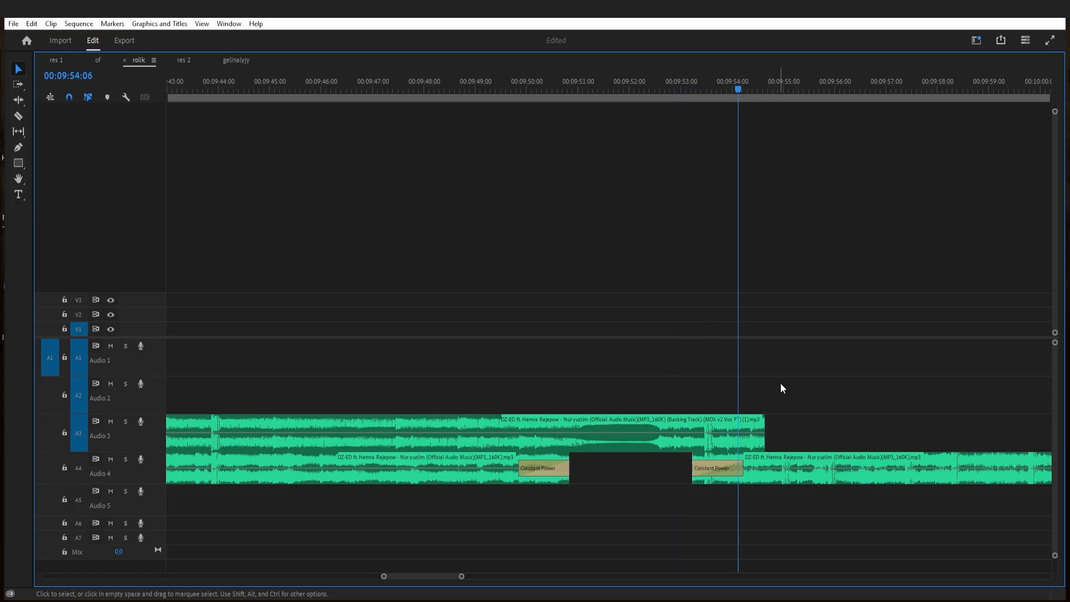
key(space)
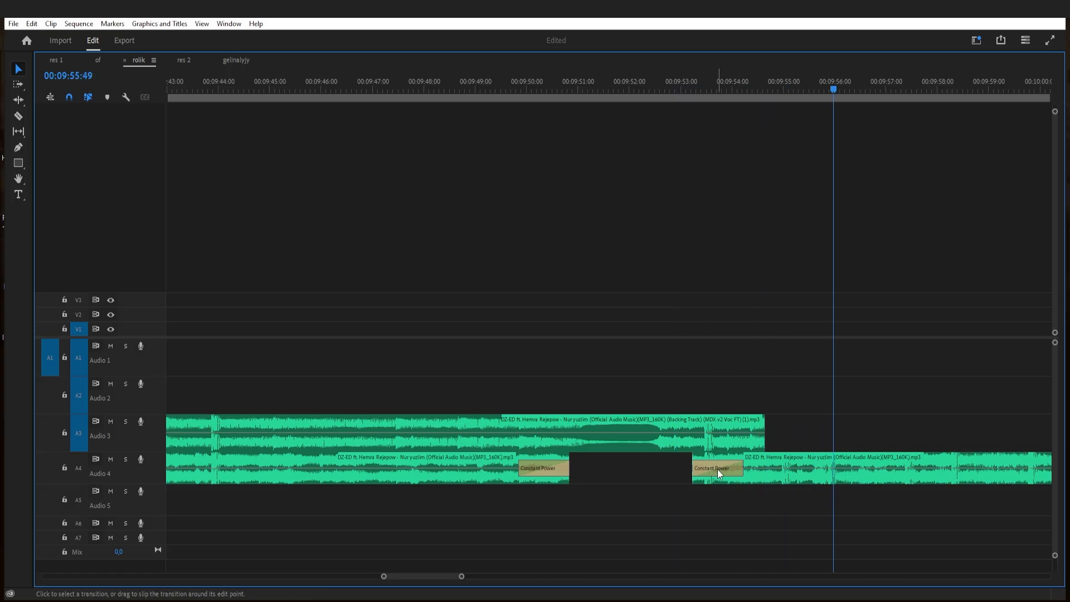
- Delete the Constant Power transition after the Audio 4 gap and fill the gap with the backing-track piece split from Audio 3 at the gap's start
click(714, 470)
key(Delete)
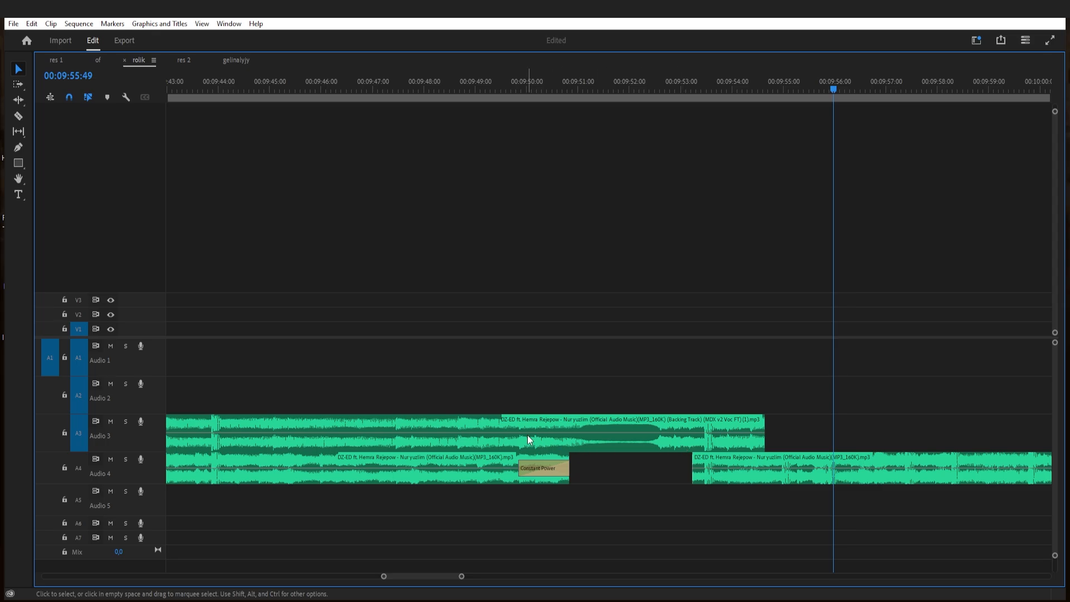
ctrl+click(569, 434)
click(614, 442)
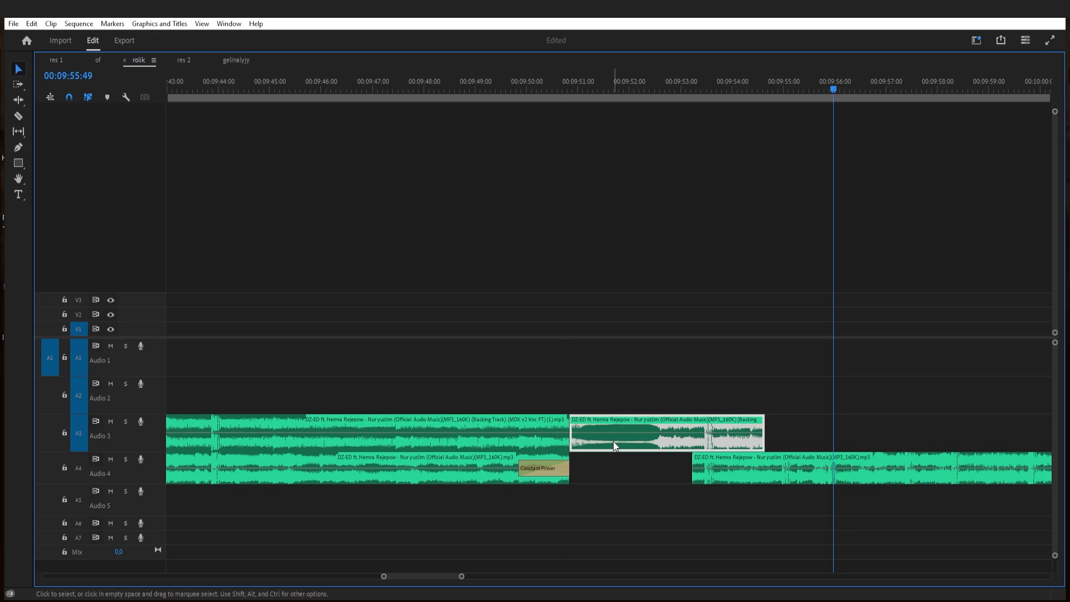
drag(614, 440, 573, 463)
- Try to delete the remaining backing track on Audio 3 before the cut
click(544, 433)
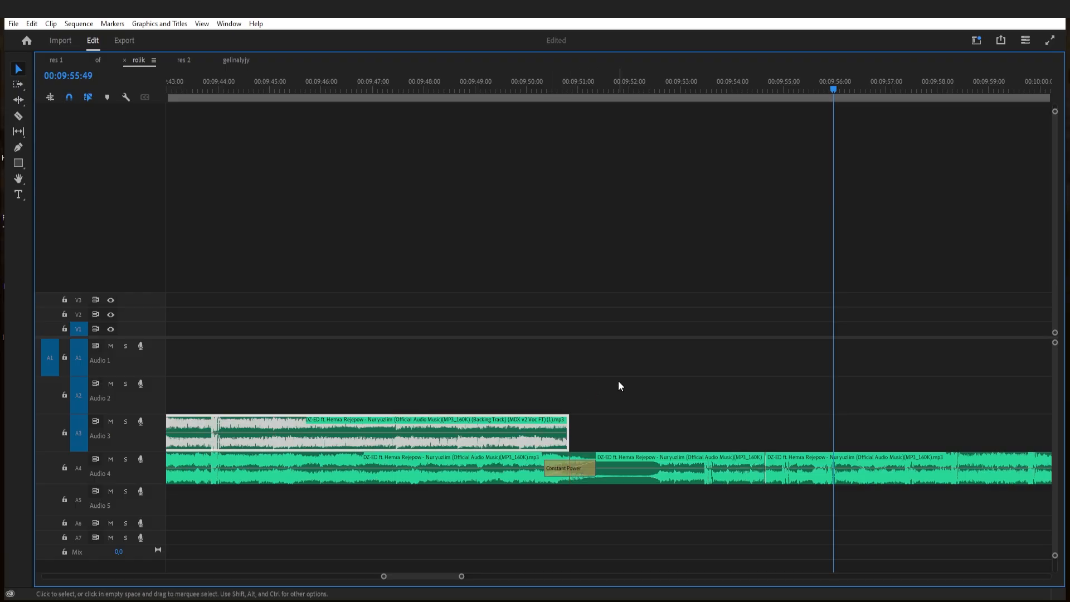
key(Delete)
key(ctrl+z)
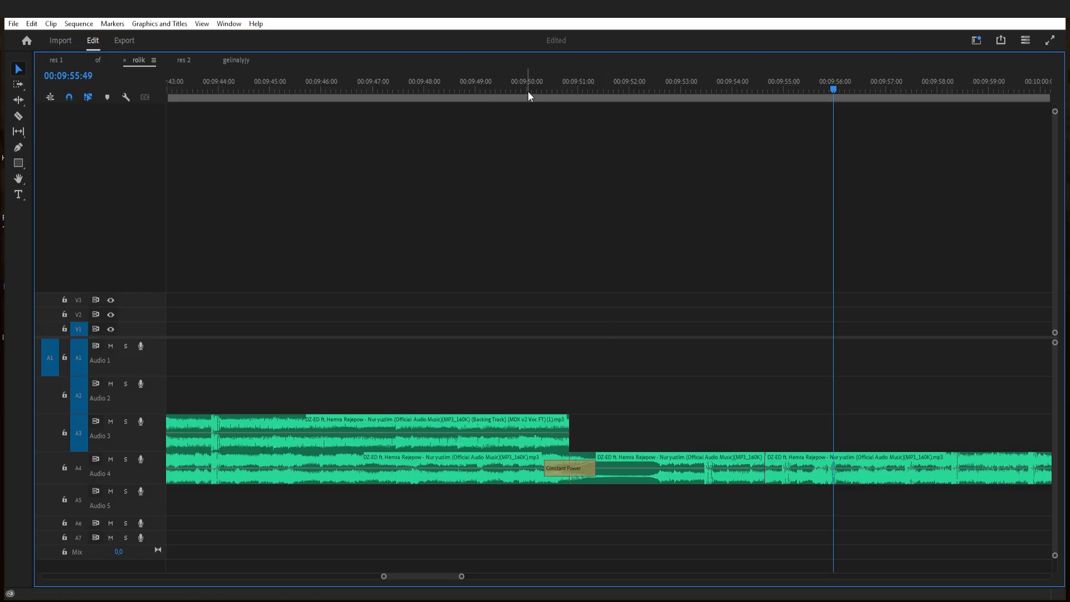
- Play the first join on Audio 4 and shift its Constant Power transition earlier so it ends just after the cut
click(510, 84)
key(space)
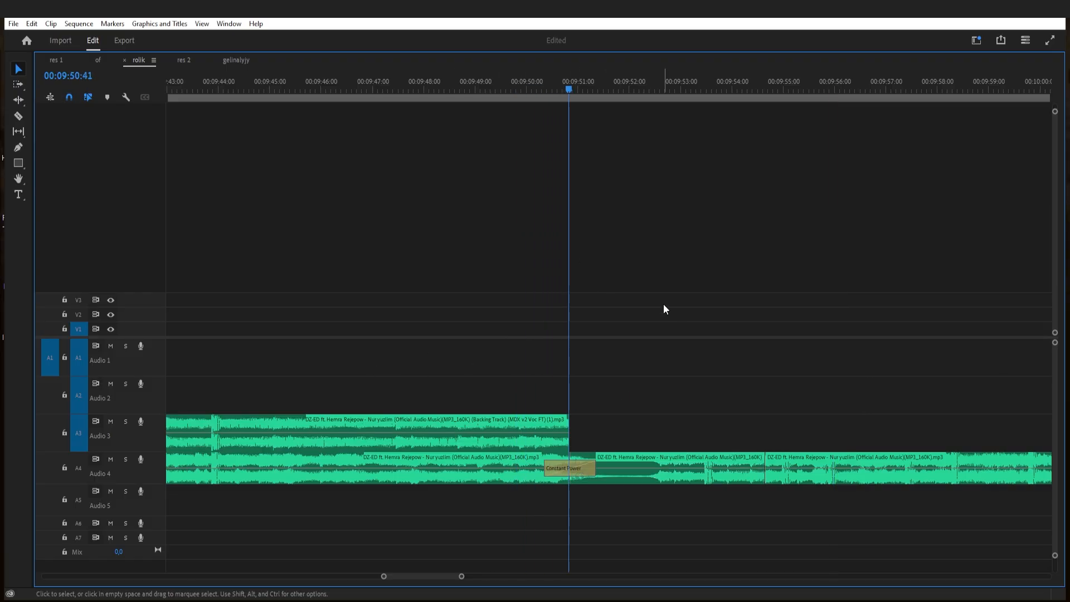
key(space)
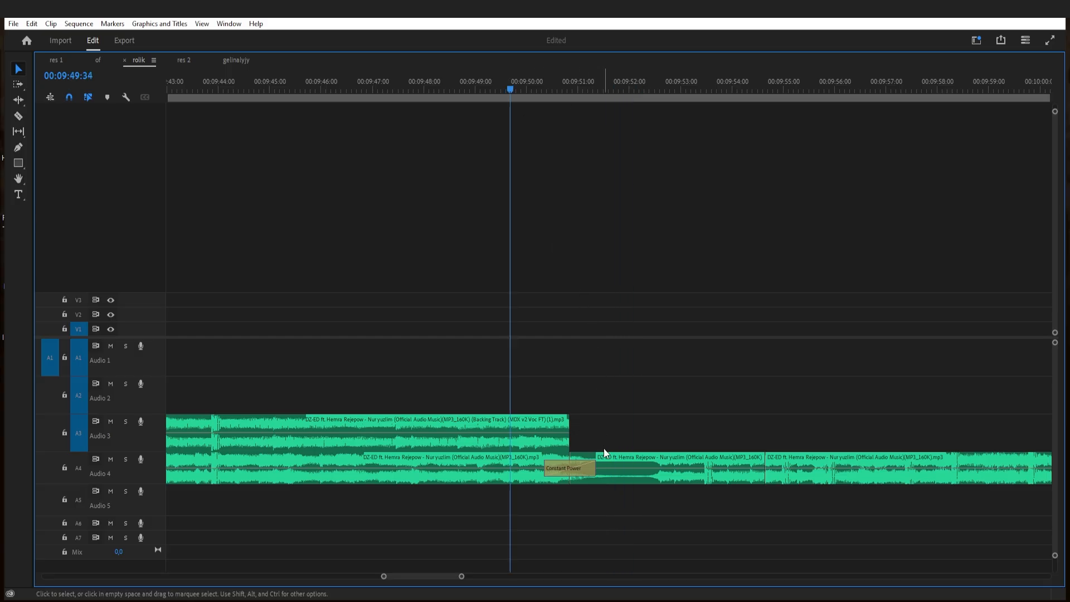
drag(592, 467, 521, 472)
key(space)
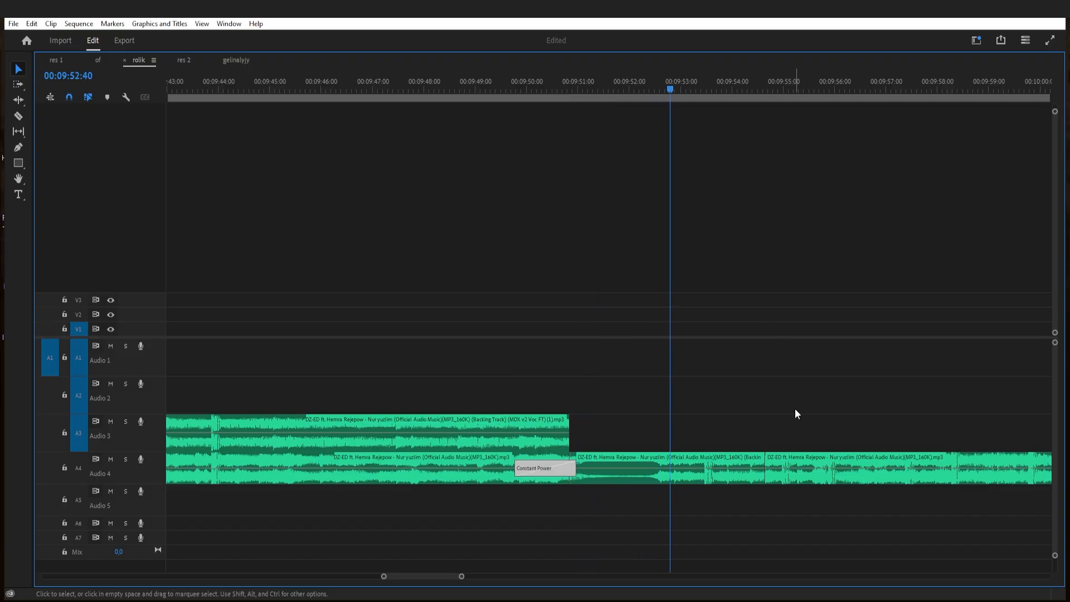
- Trim the end of the Audio 4 backing-track piece to 00:09:53:27 and extend the following original song part back to meet it
drag(758, 455, 698, 470)
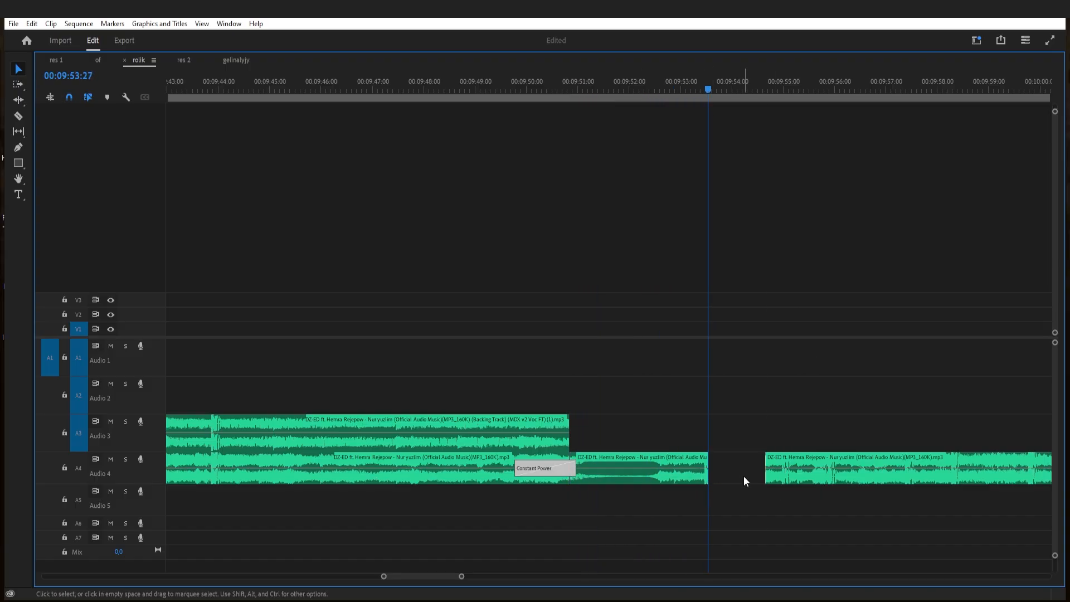
drag(764, 465, 701, 471)
- Add a Constant Power transition at the 00:09:53:27 cut on Audio 4 and play the join
key(ctrl+shift+d)
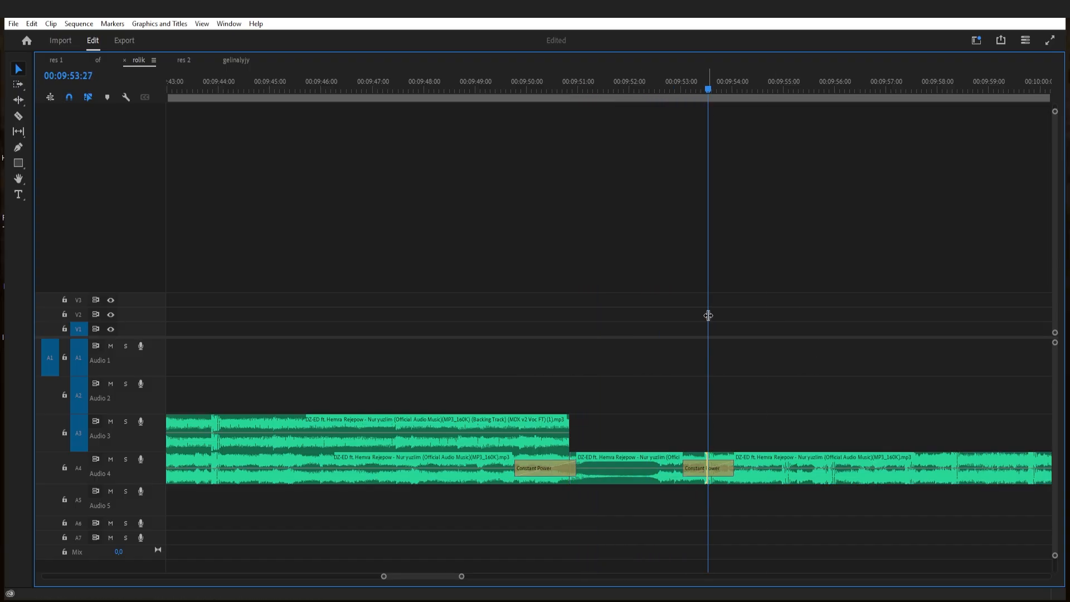
click(664, 92)
key(space)
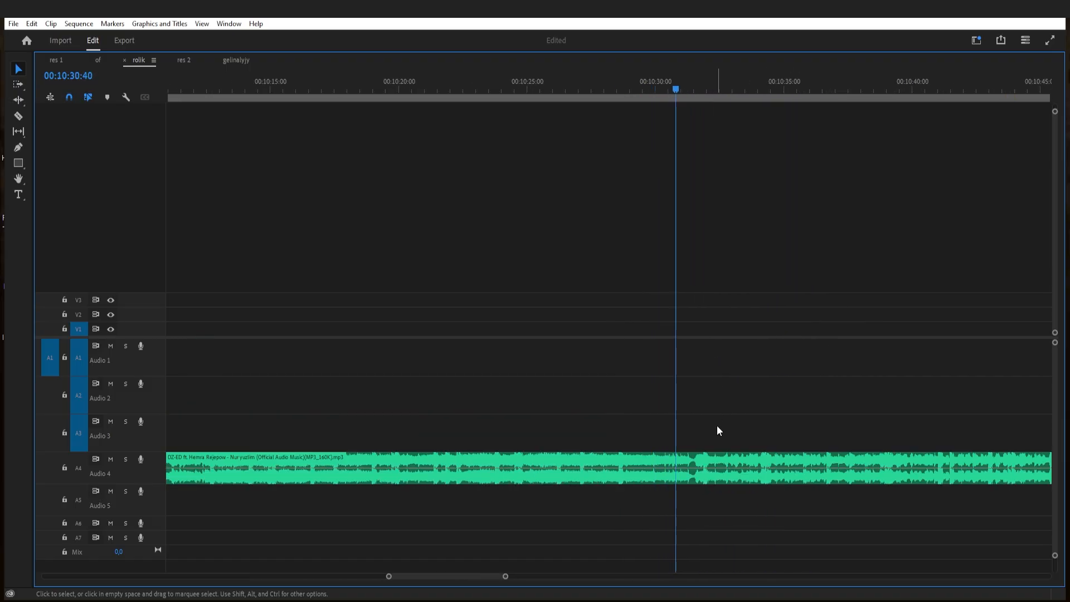
- Split the original song on Audio 4 at about 00:10:31:23 and delete everything after the cut
key(space)
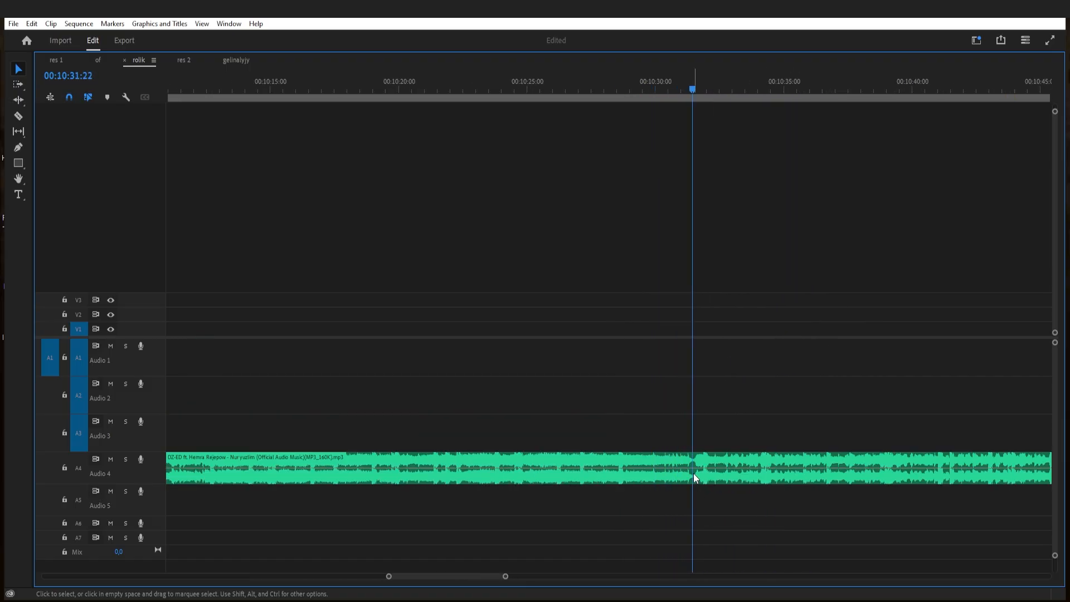
key(ctrl+k)
click(739, 466)
key(Delete)
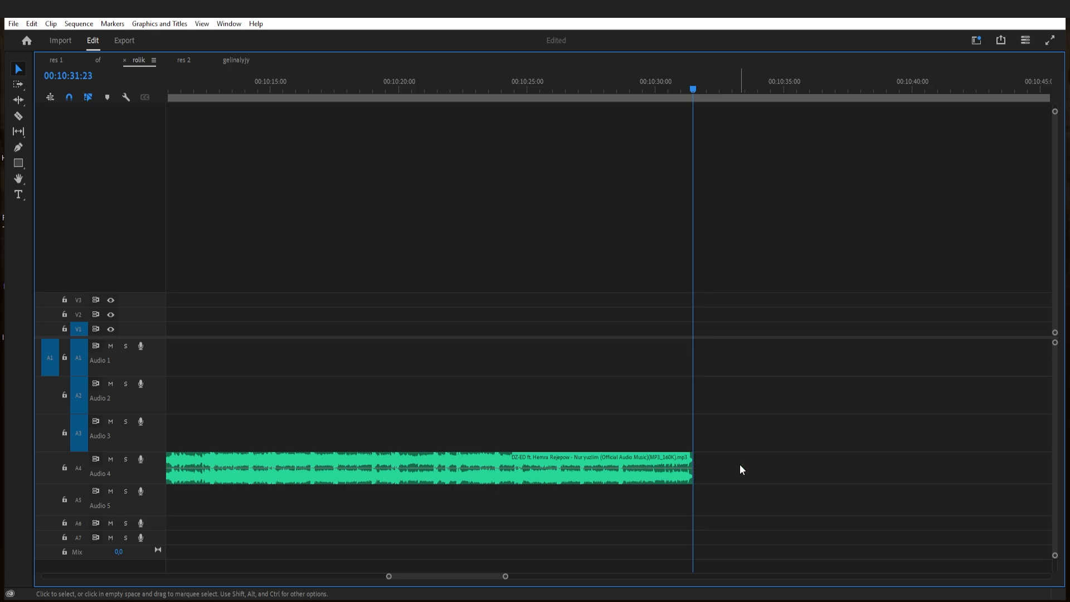
- Move all the edited Nur yuzlim clips on Audio 3 and Audio 4 together so they start at about 00:09:51
key(minus)
key(minus)
key(minus)
key(minus)
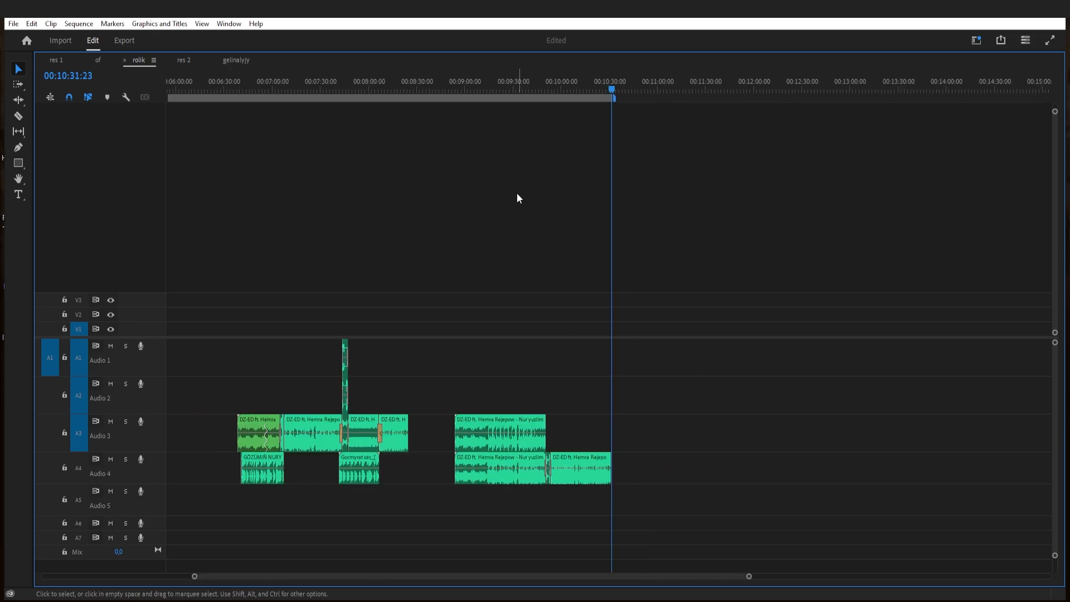
click(506, 87)
key(equal)
key(equal)
key(minus)
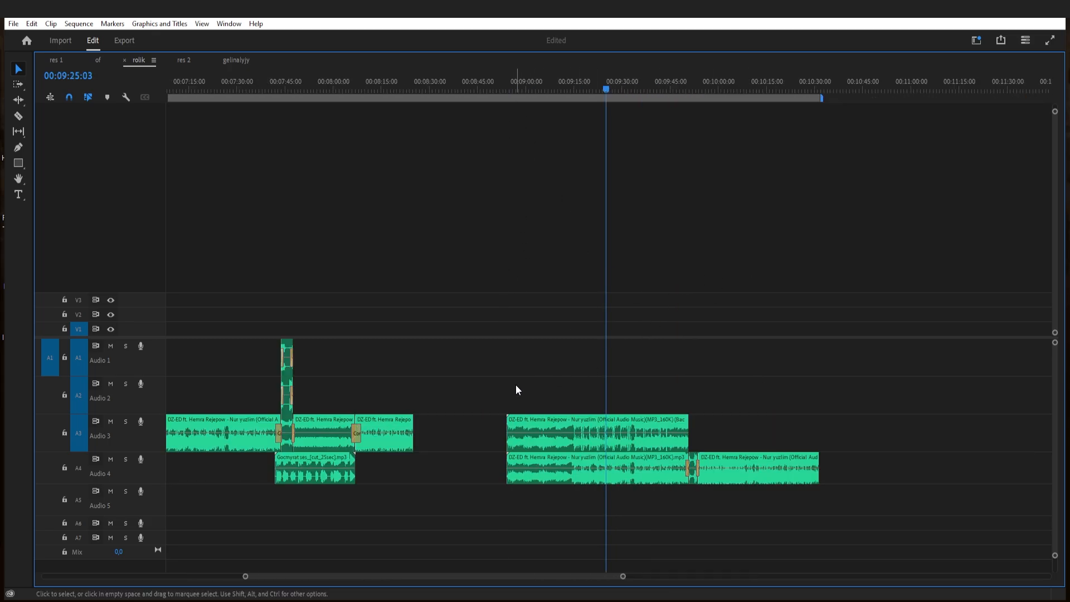
drag(517, 385, 860, 474)
drag(774, 475, 957, 481)
key(equal)
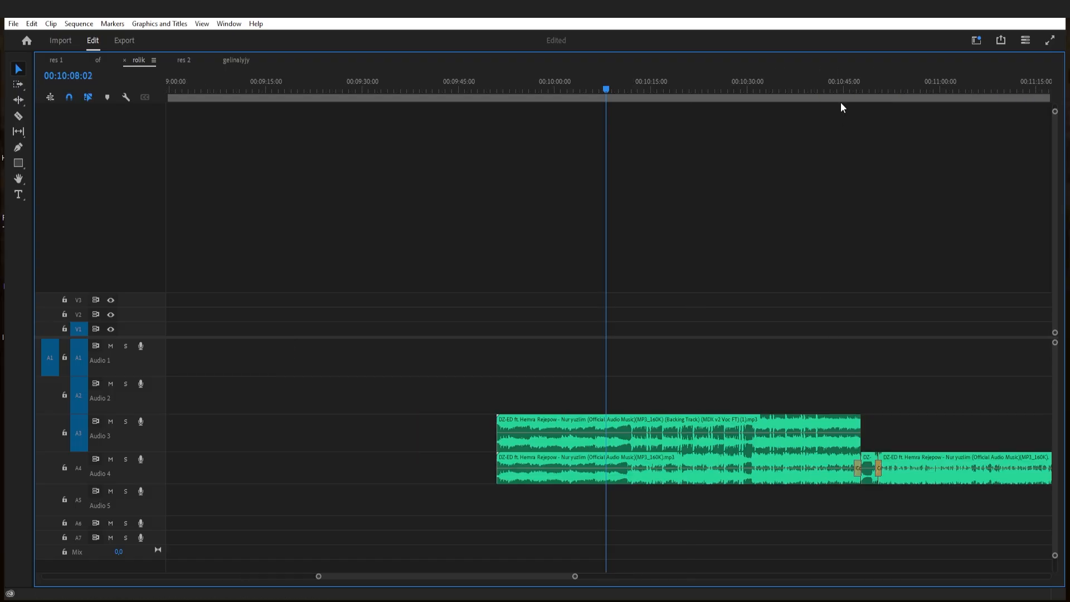
- Duplicate the 25-second voice clip (cut_25sec) from the earlier mix on Audio 4 to empty space at about 00:08:39
click(843, 88)
click(349, 382)
key(minus)
key(minus)
click(401, 83)
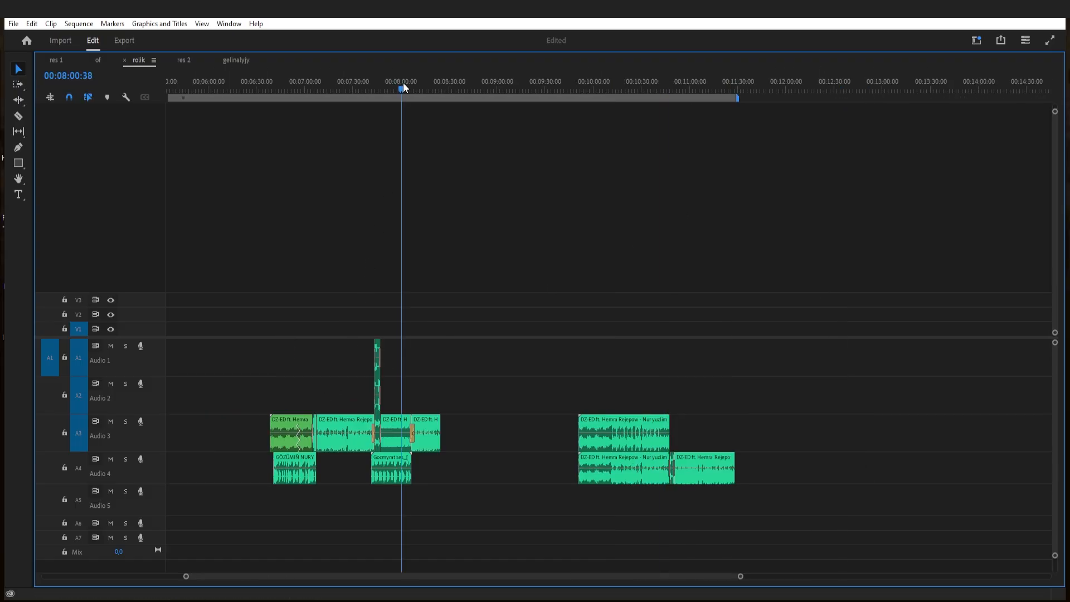
key(equal)
click(579, 480)
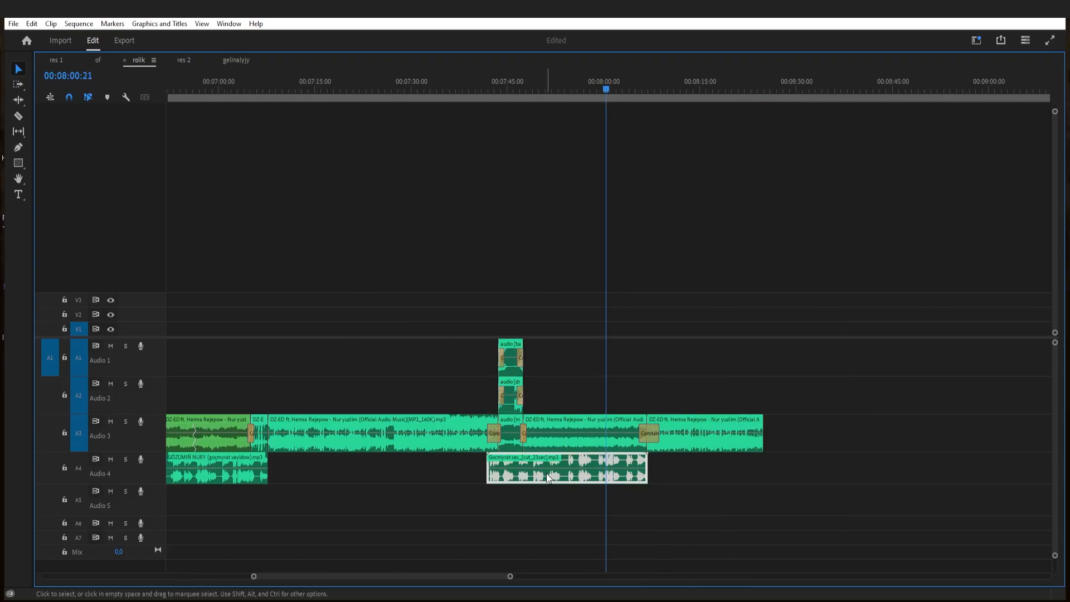
drag(529, 474, 882, 477)
- Move the copied voice clip to Audio 5, starting beneath the first Constant Power transition of the new edit
scroll(757, 305, down, 8)
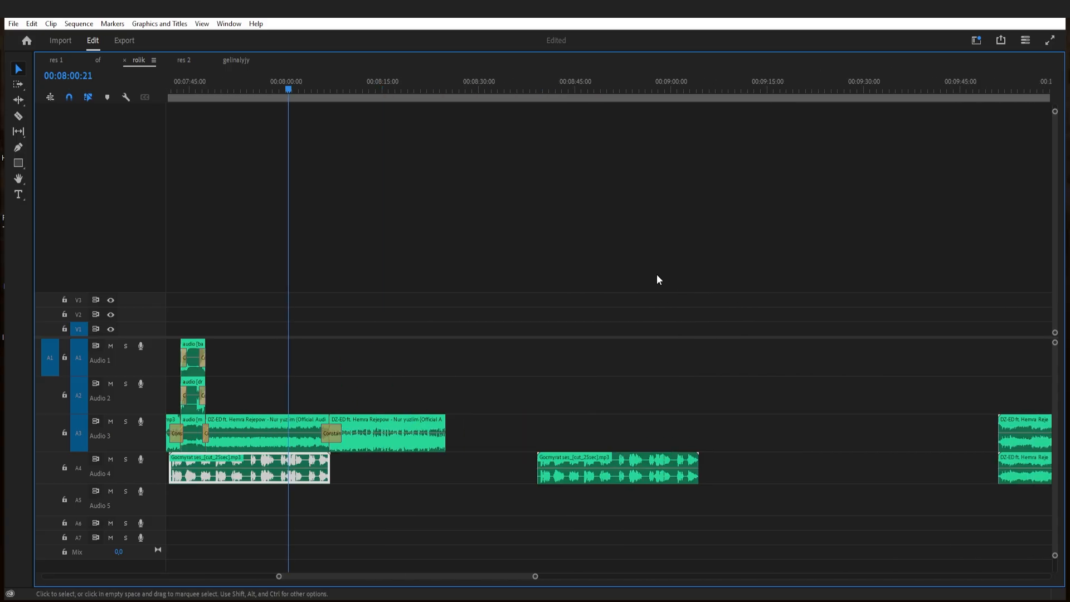
key(minus)
drag(557, 480, 970, 500)
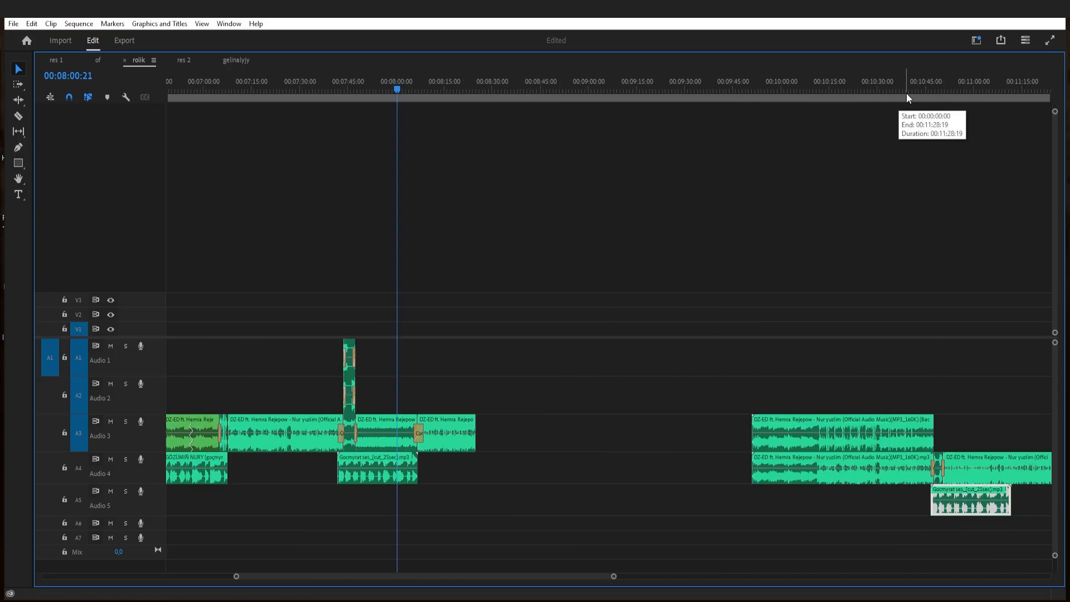
- Play the join around 00:10:47:27 and examine how the Audio 5 voice clip lines up with the backing track
click(906, 92)
scroll(978, 301, down, 3)
key(equal)
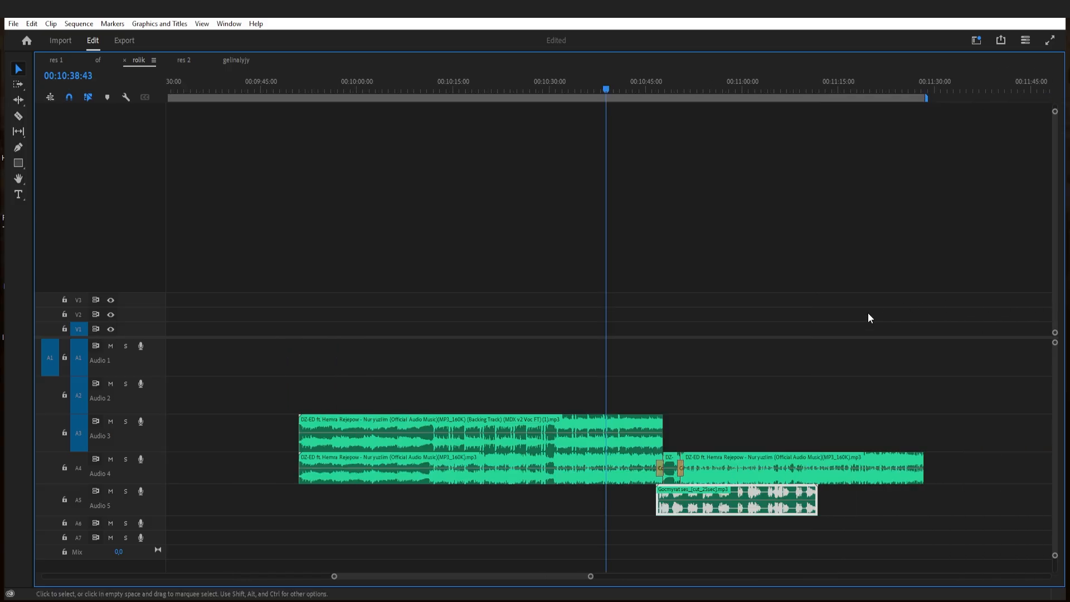
key(equal)
key(equal)
scroll(858, 312, down, 3)
scroll(857, 313, down, 2)
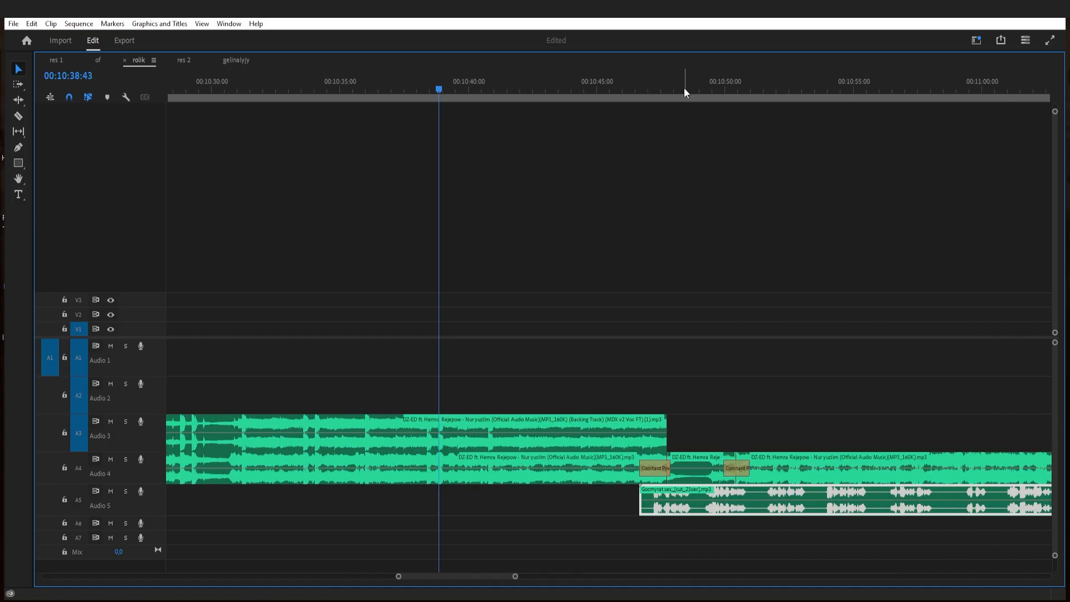
click(662, 88)
click(791, 319)
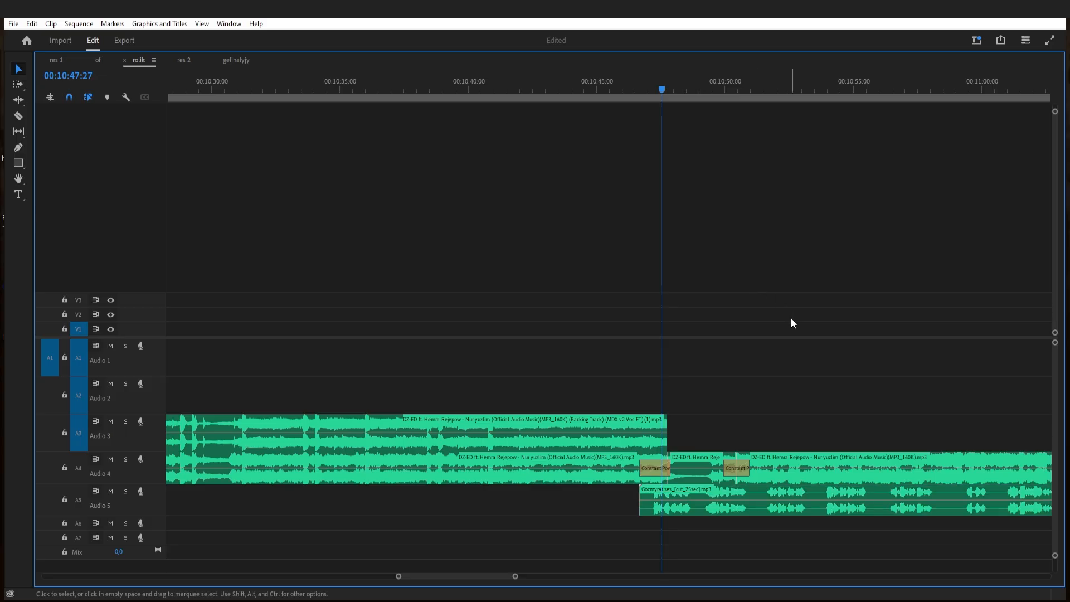
scroll(742, 368, up, 2)
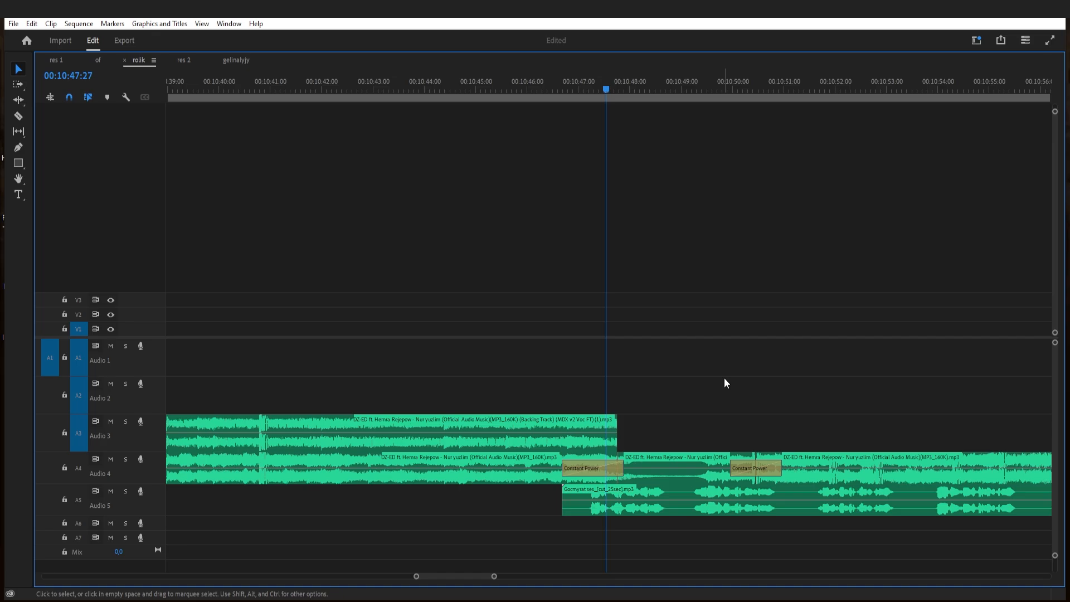
scroll(724, 379, up, 2)
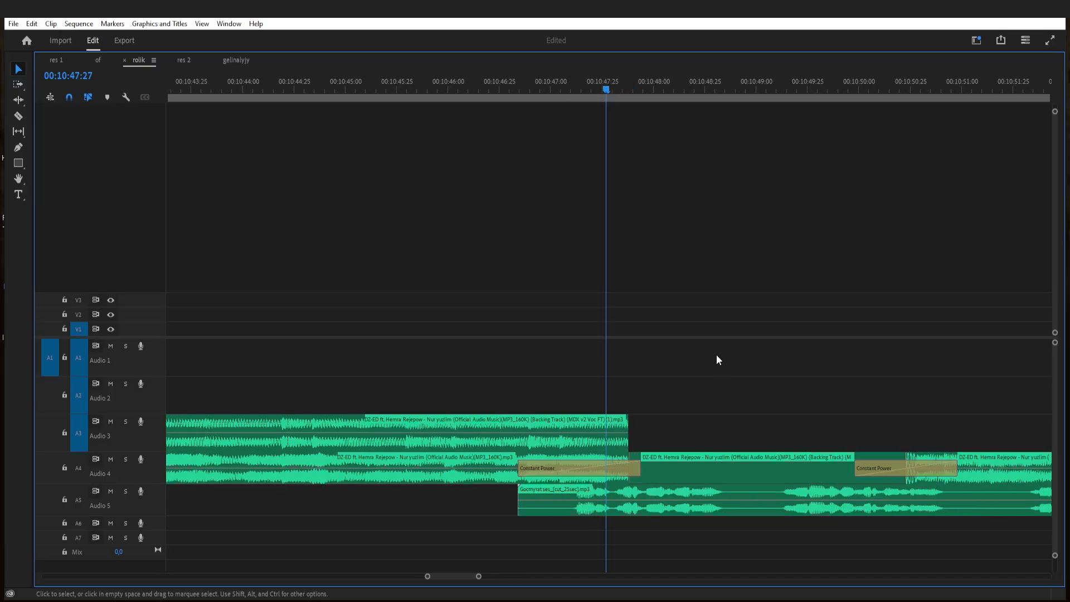
scroll(717, 354, down, 3)
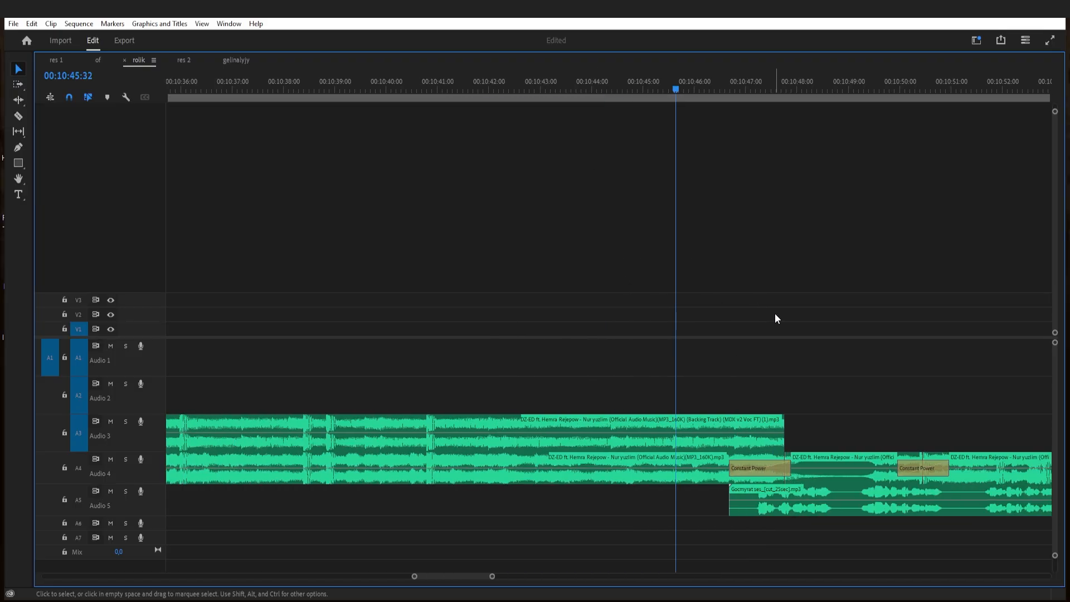
key(space)
scroll(825, 308, down, 1)
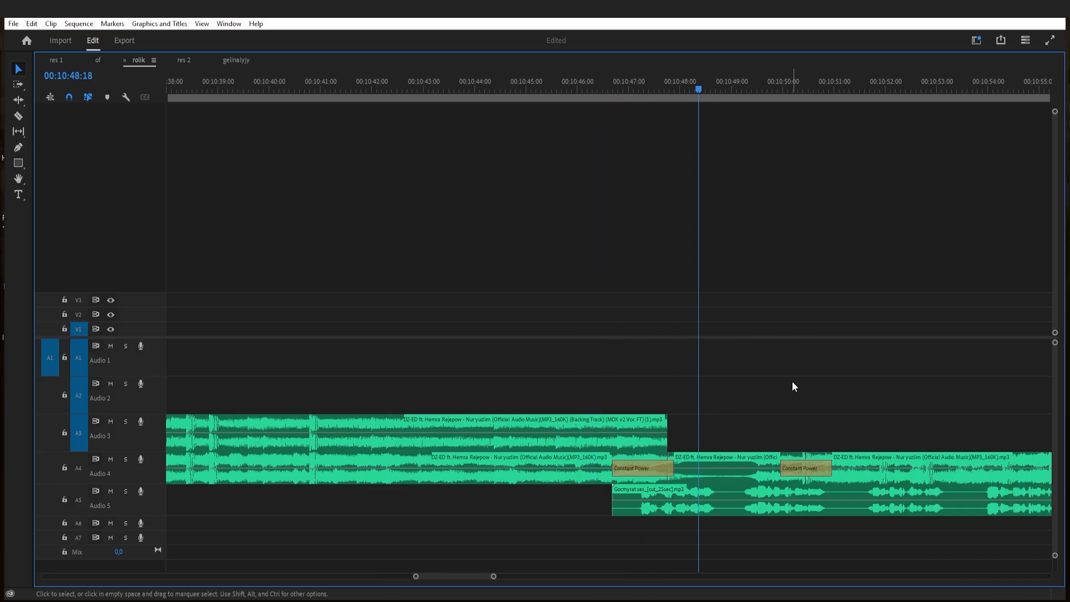
- Shift the voice clip on Audio 5 earlier, checking it by playback, so it starts at about 00:10:46:02
drag(719, 502, 665, 503)
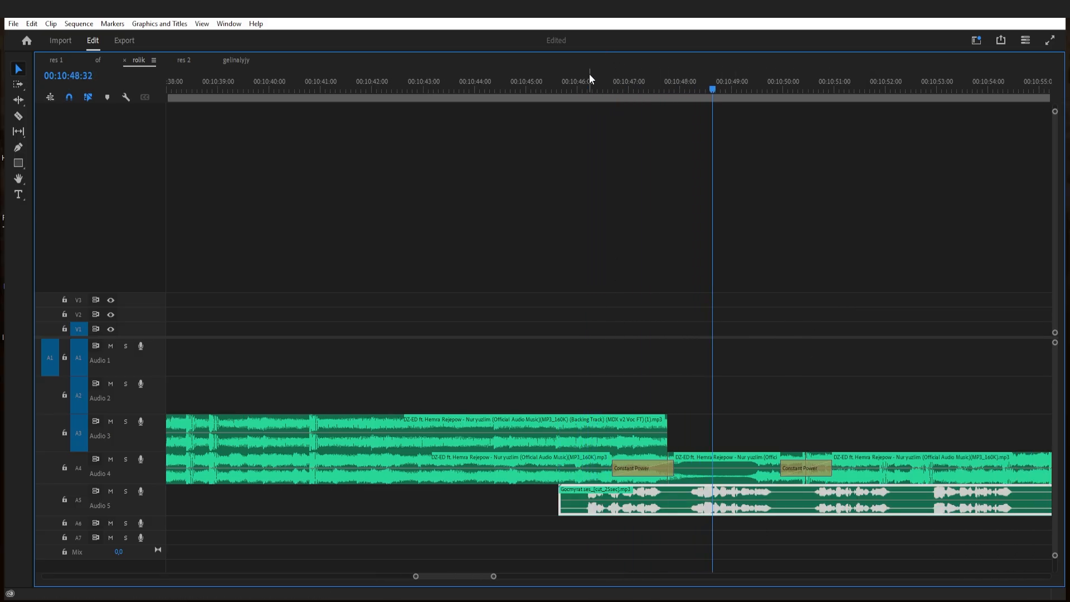
click(564, 83)
click(687, 240)
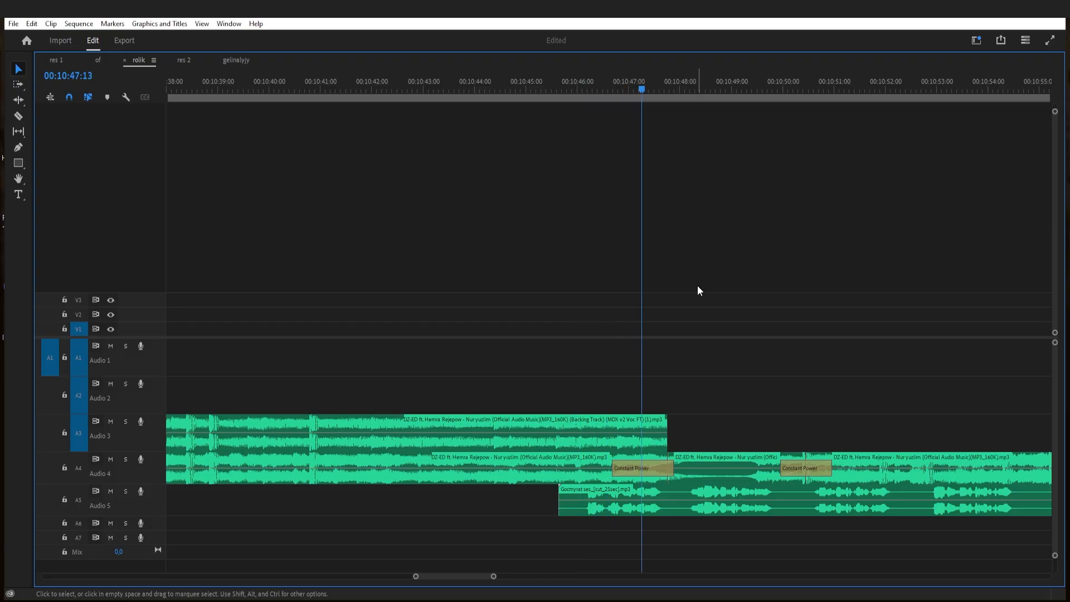
drag(677, 511, 700, 512)
- Play the mix from about 00:10:46:02 through both transitions to check the voice clip's timing
click(580, 83)
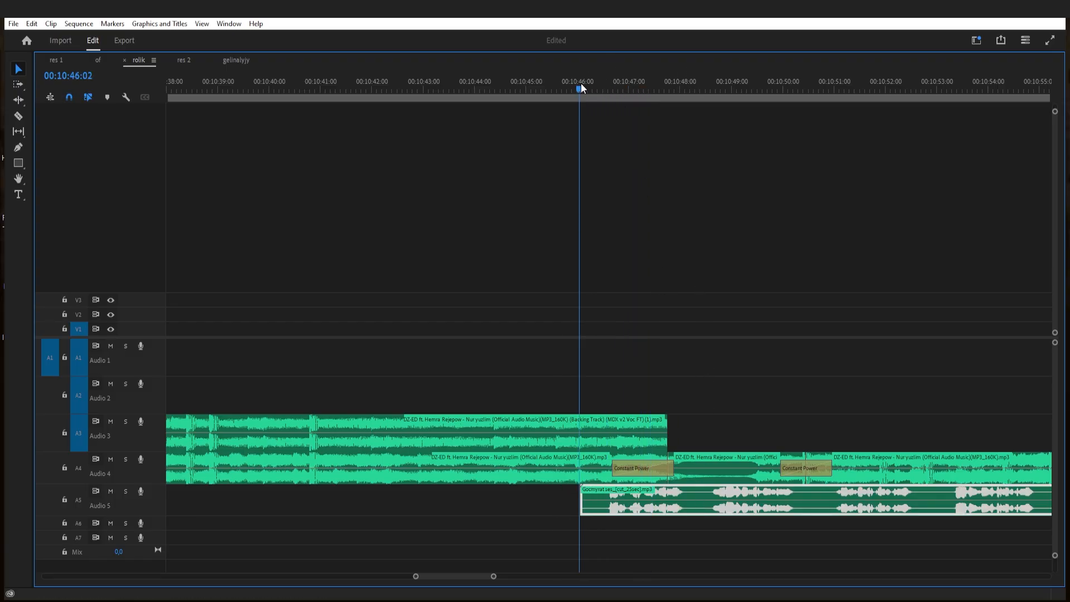
click(746, 293)
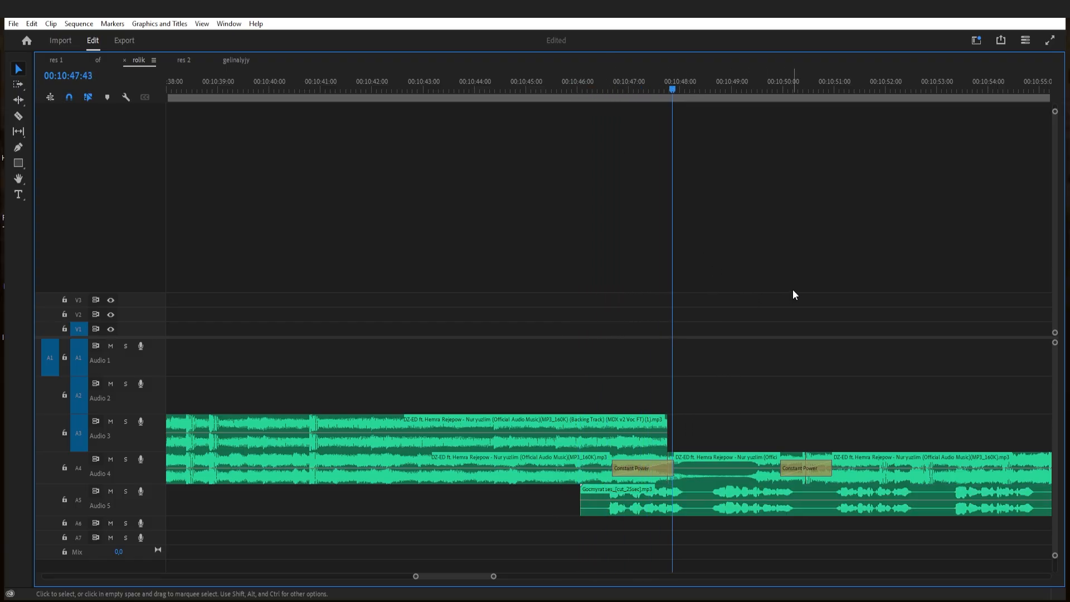
scroll(781, 312, down, 2)
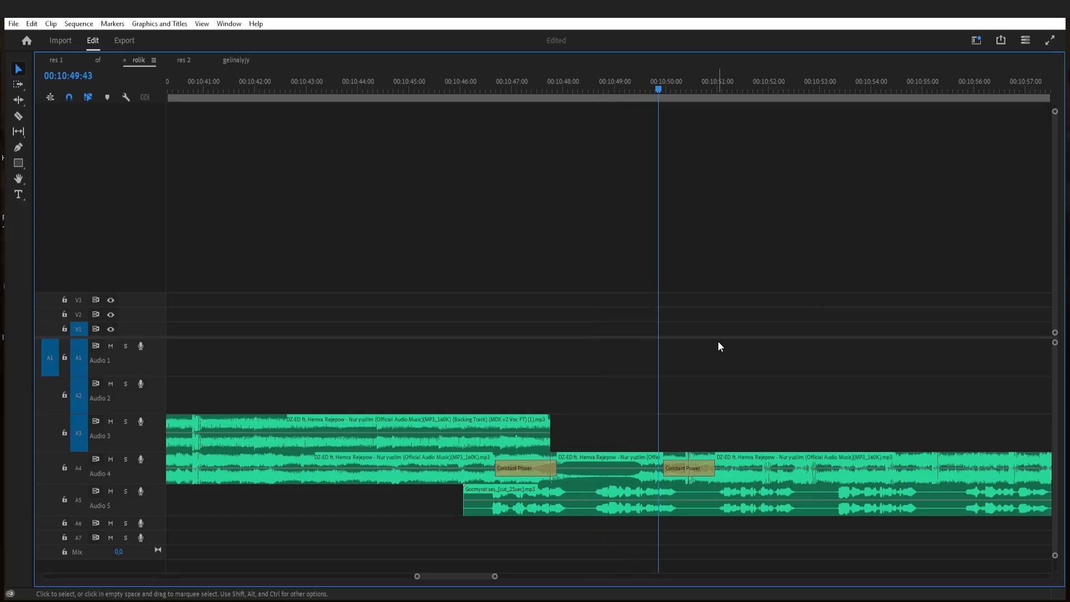
click(434, 89)
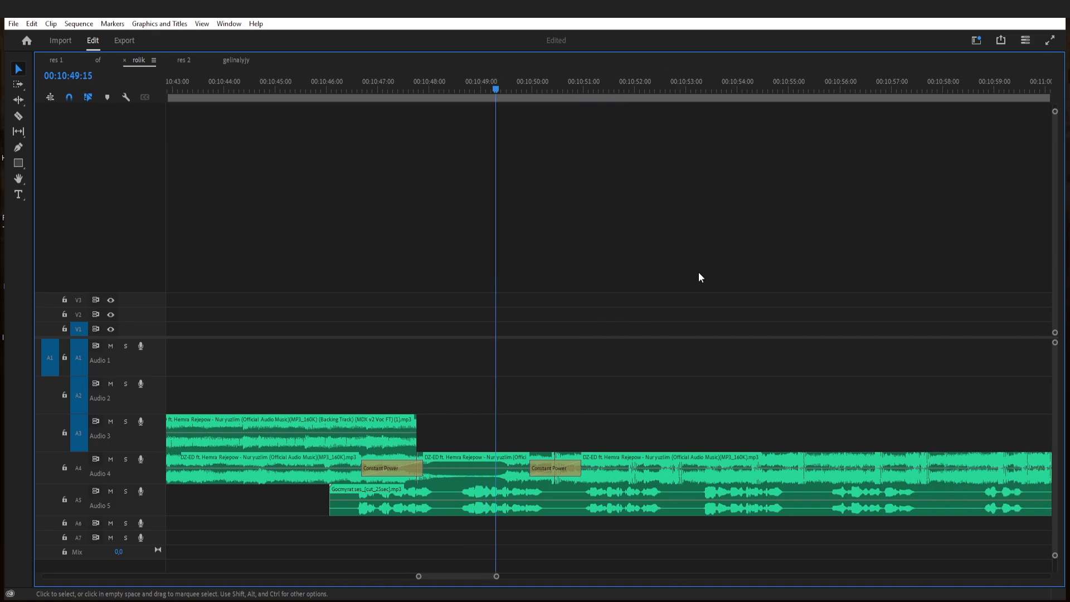
- Split the Audio 4 music clip at about 00:11:10, shortly before the end of the voice clip on Audio 5
scroll(652, 335, down, 2)
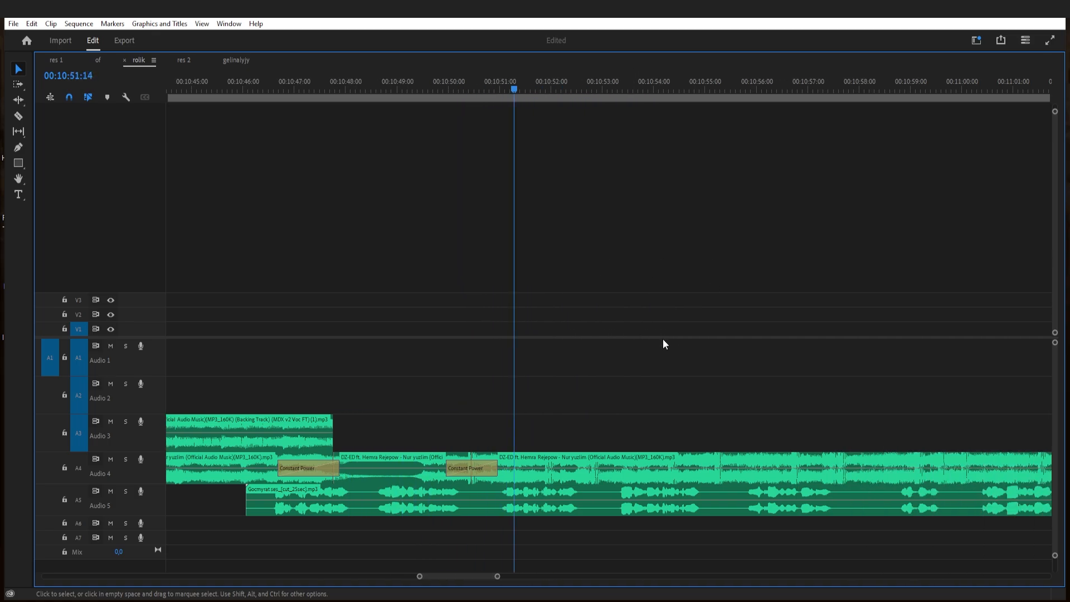
key(minus)
key(minus)
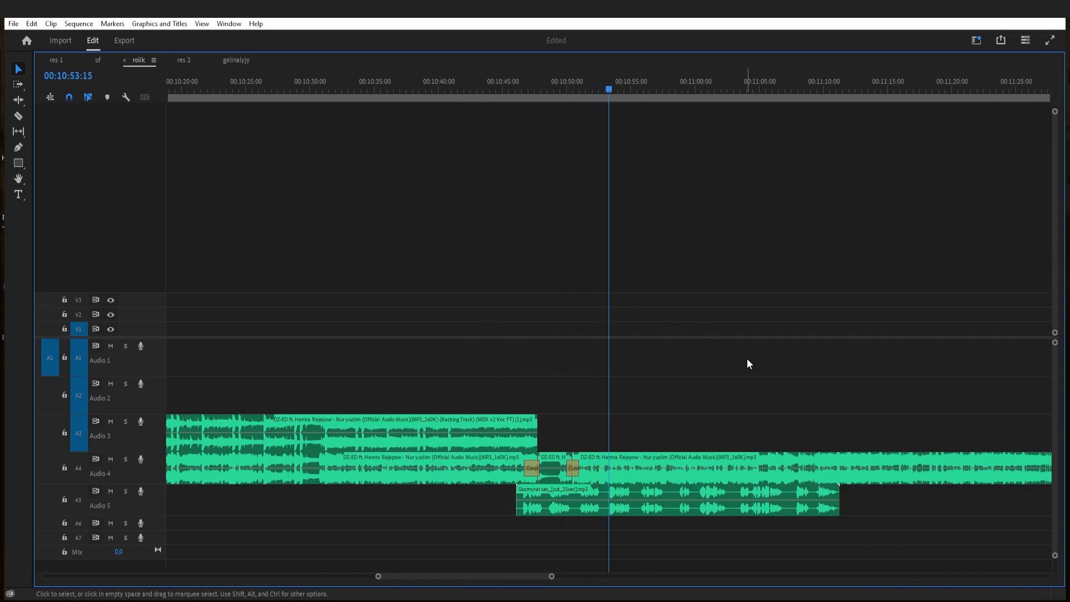
key(c)
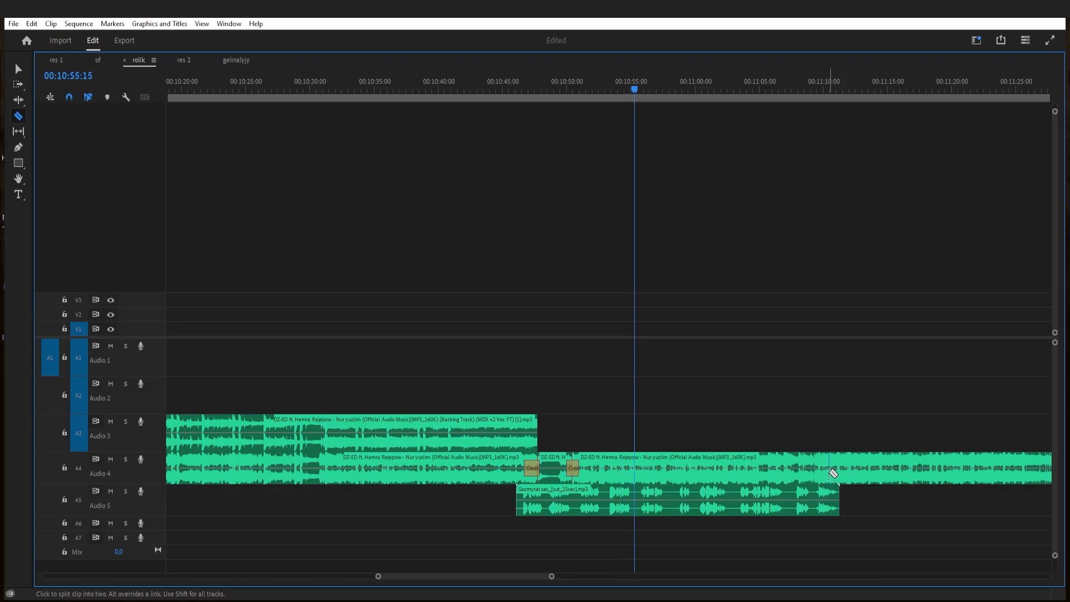
click(828, 474)
- Lower the gain of the Audio 4 music section between the second Constant Power transition and the new cut, refining it with Set Gain to
key(v)
click(743, 467)
text(g-)
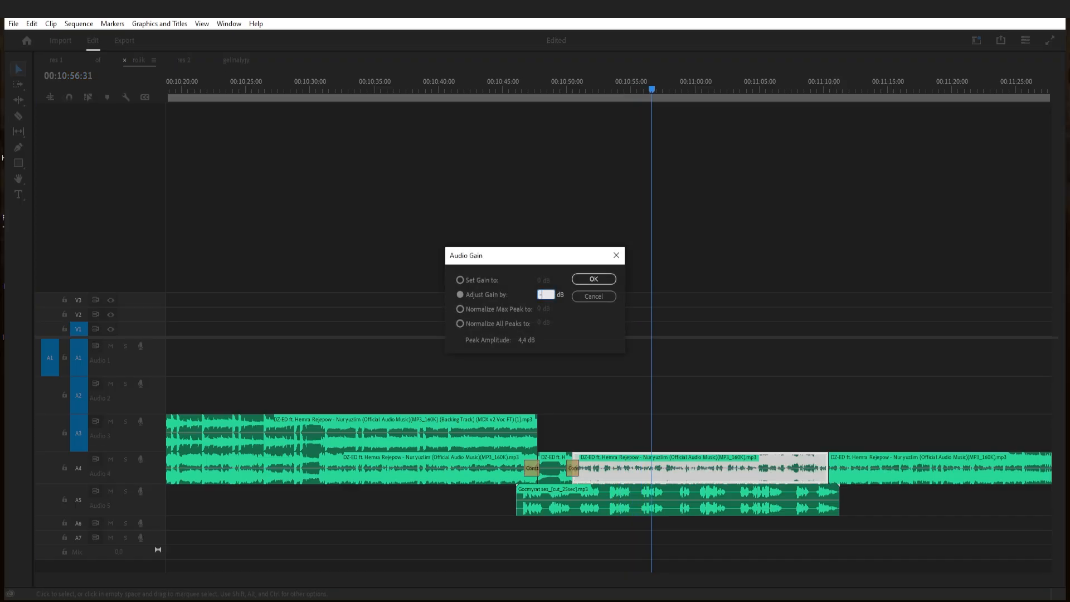
key(Return)
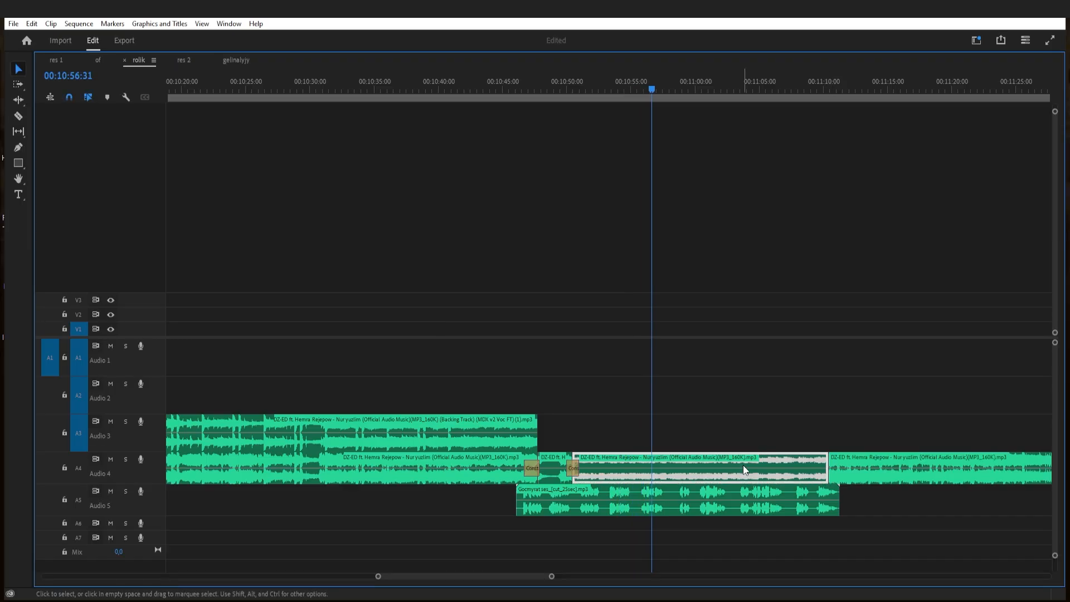
key(g)
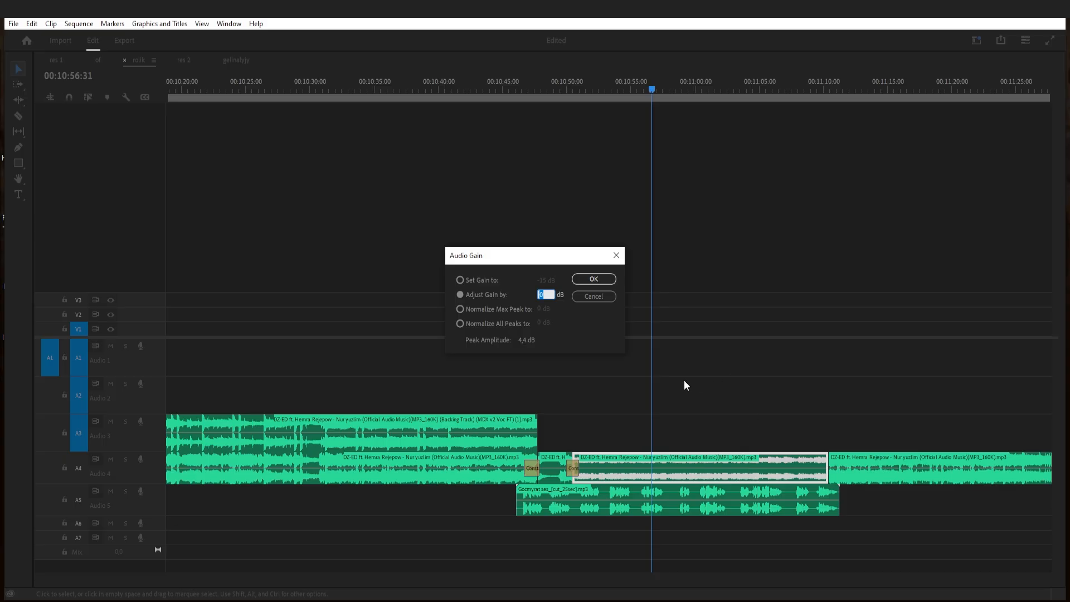
click(480, 279)
click(543, 279)
key(Return)
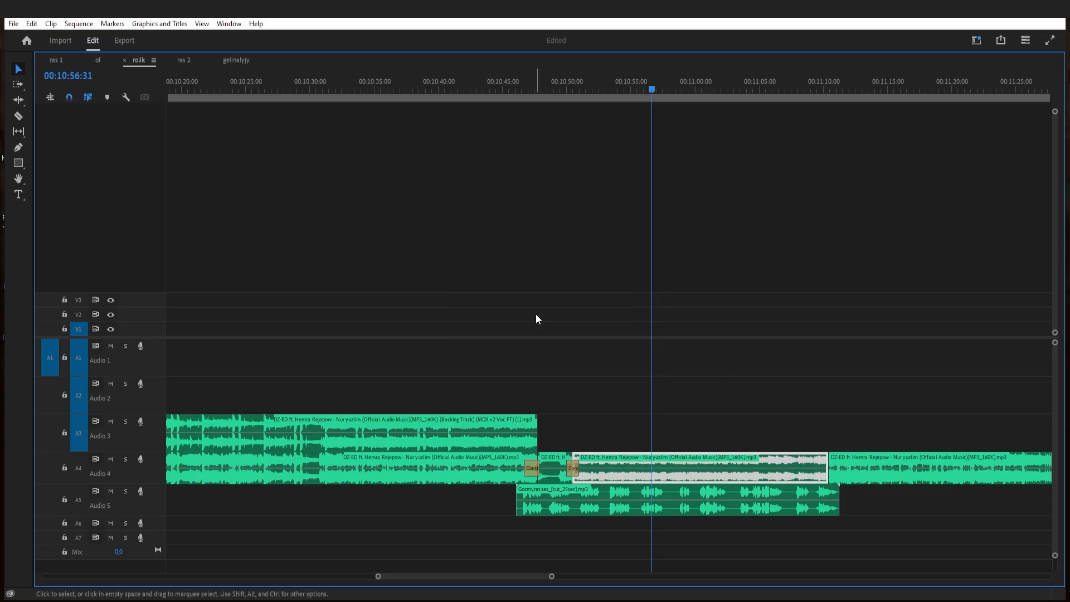
- Play the lowered section, and split the short Audio 4 clip between the two Constant Power transitions at about 00:10:49:16
key(space)
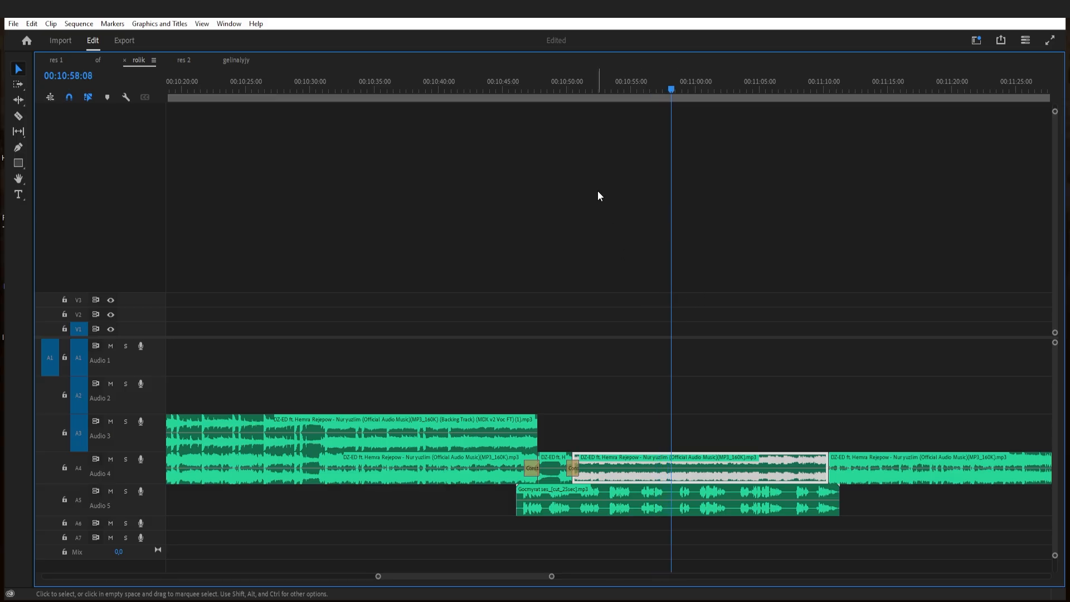
click(556, 84)
key(=)
key(=)
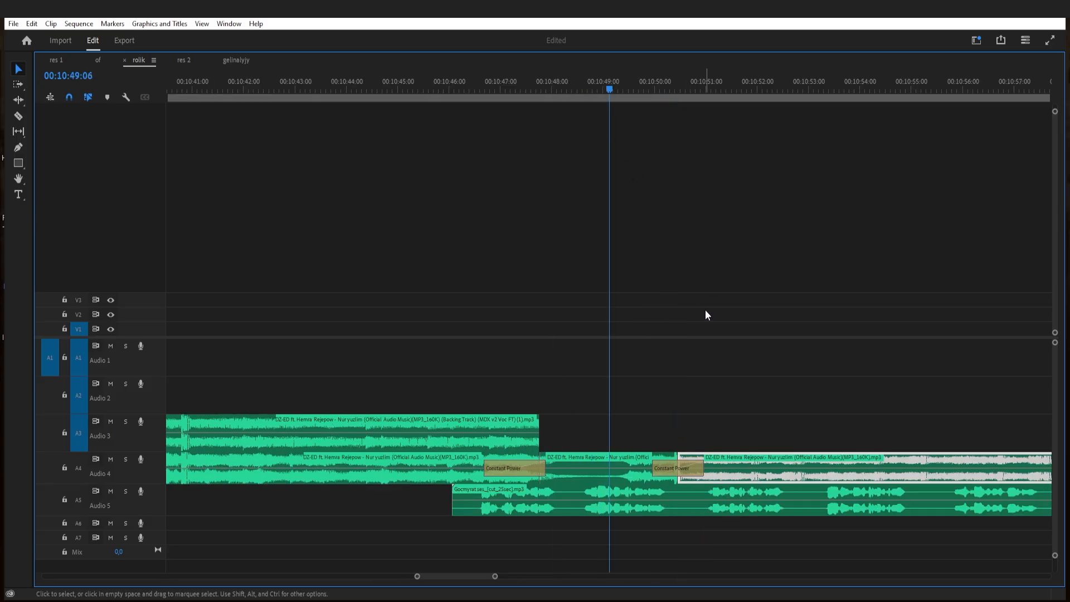
key(c)
click(620, 471)
- Lower the gain of the short Audio 4 piece just before the second Constant Power transition using Set Gain to
key(v)
click(634, 464)
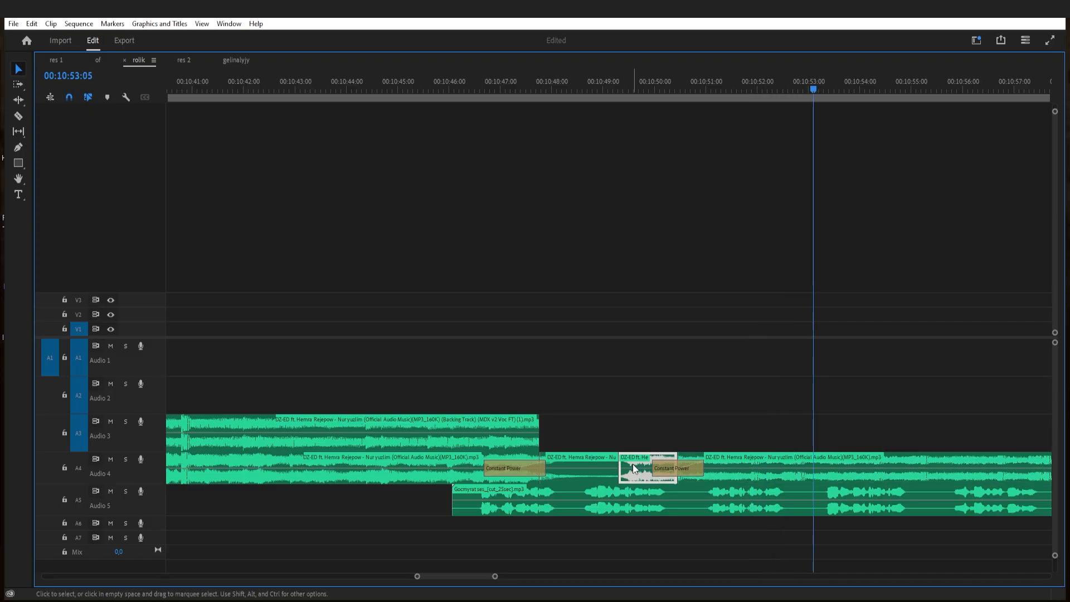
key(g)
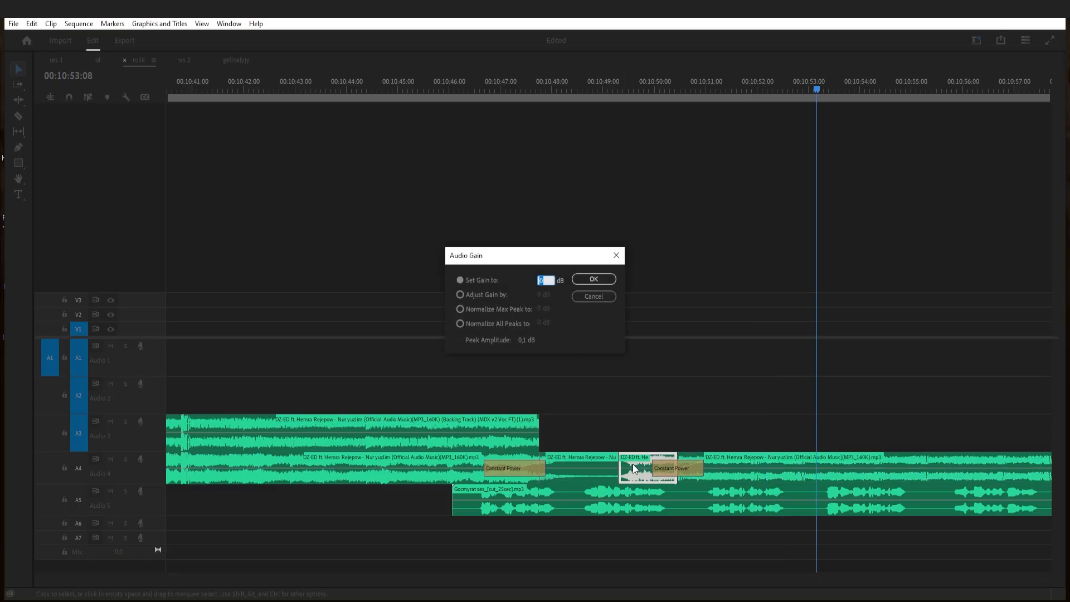
key(Return)
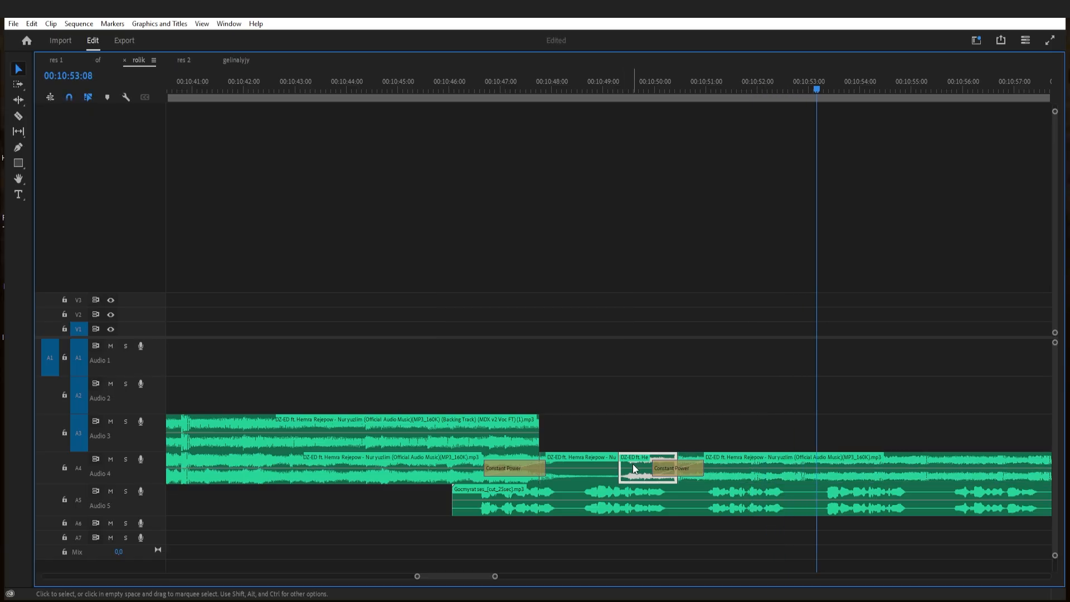
- Try a Constant Power transition at the Audio 4 cut near 00:10:49:16, play it, and delete it again
key(space)
click(592, 78)
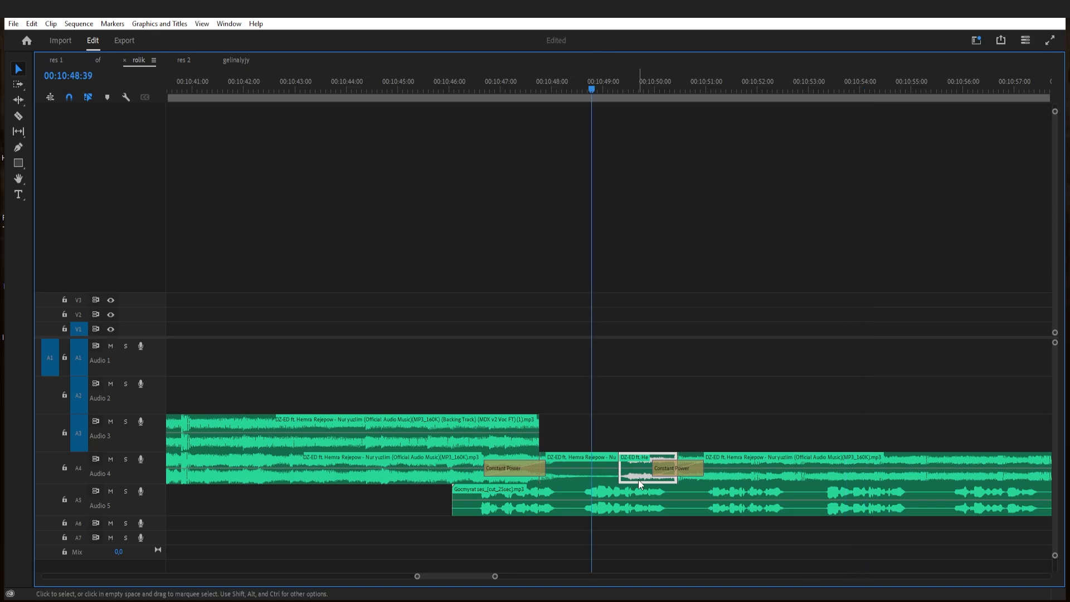
key(shift+d)
key(space)
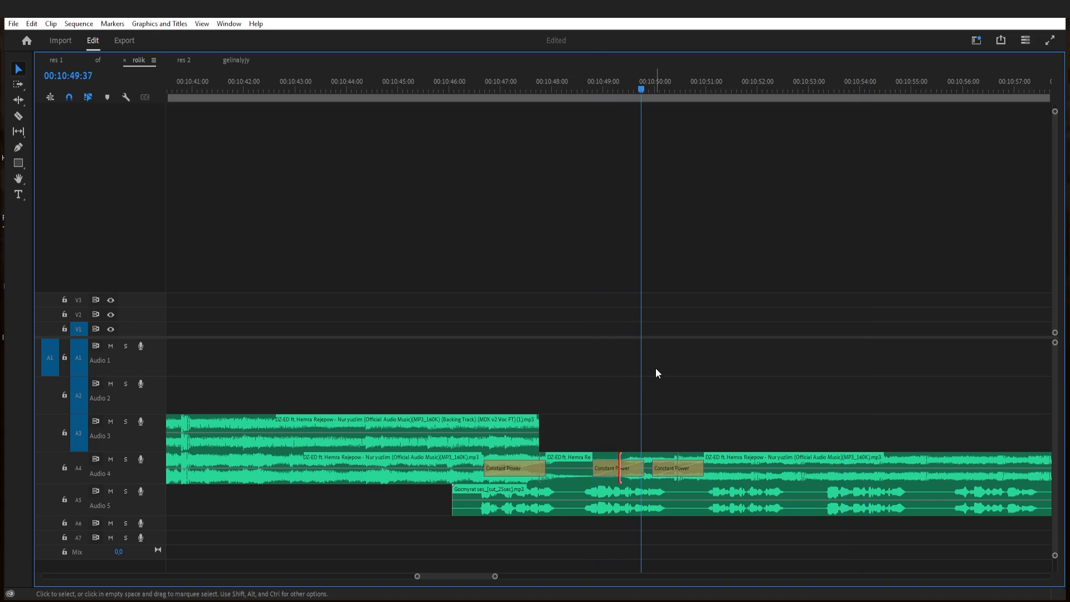
click(625, 467)
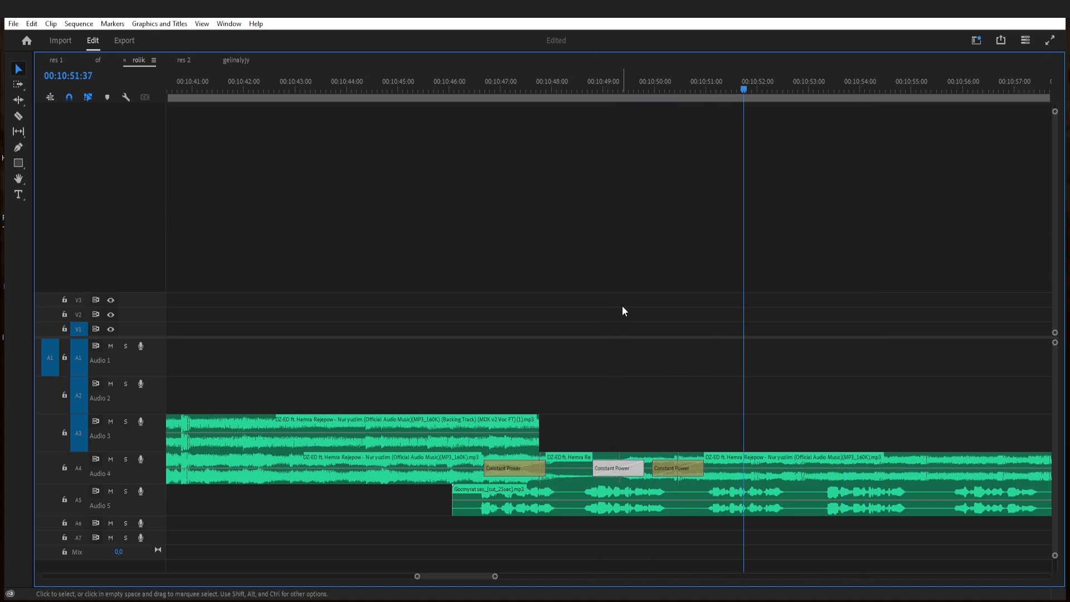
key(Delete)
click(606, 97)
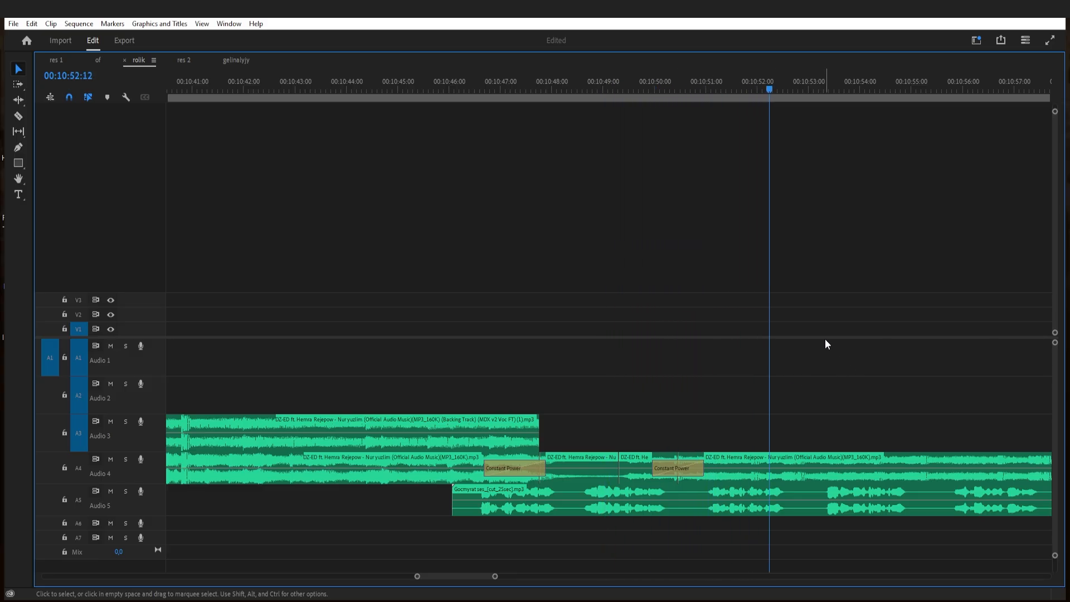
- Add a Constant Power transition at the Audio 4 cut near 00:11:10, widen it to about two seconds, and play through it
key(minus)
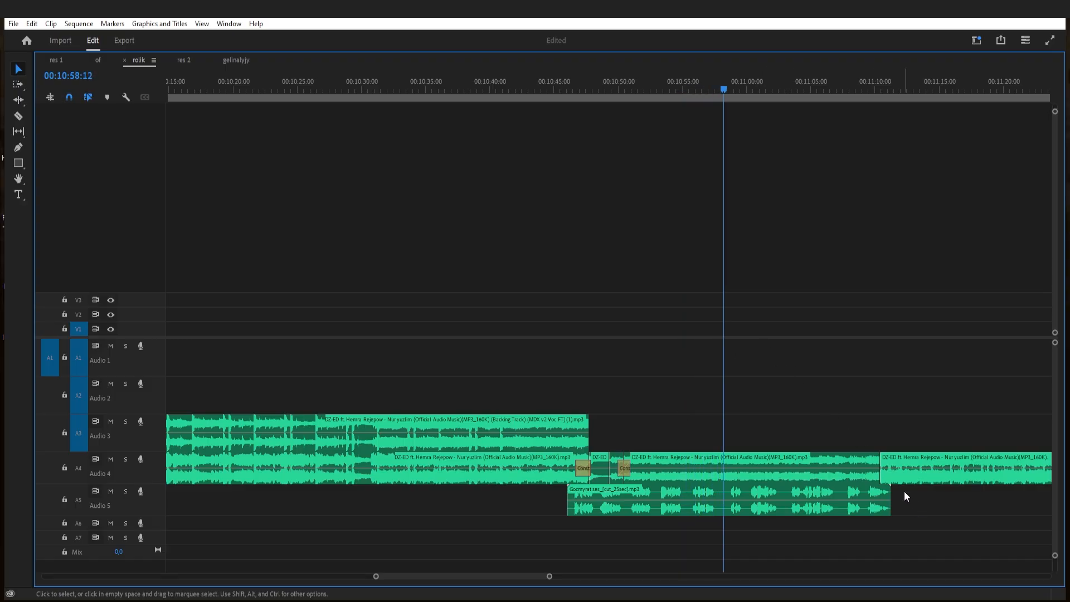
click(839, 81)
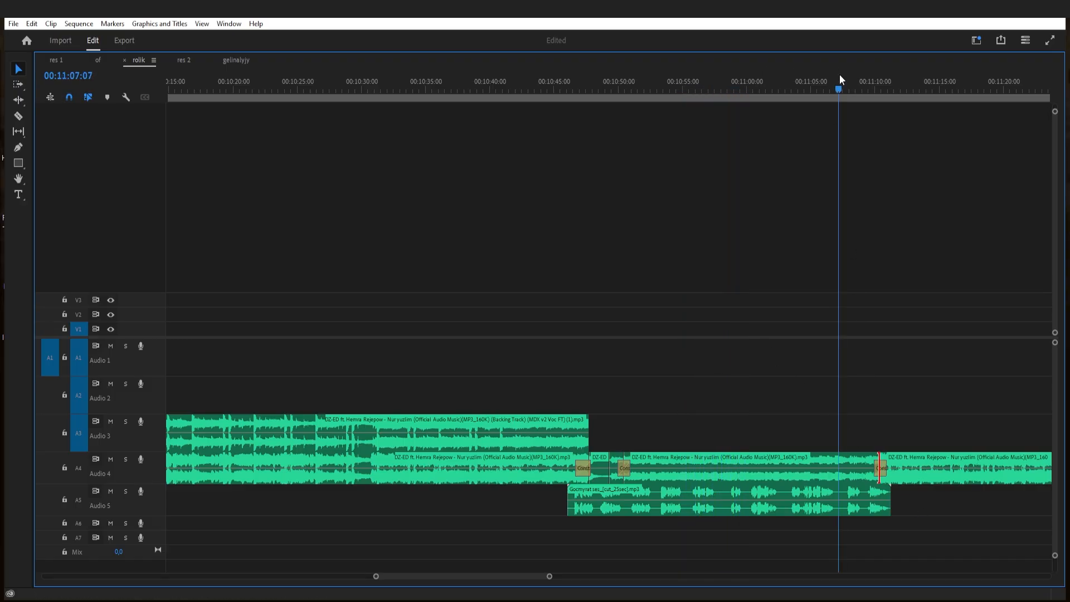
key(=)
drag(749, 468, 739, 469)
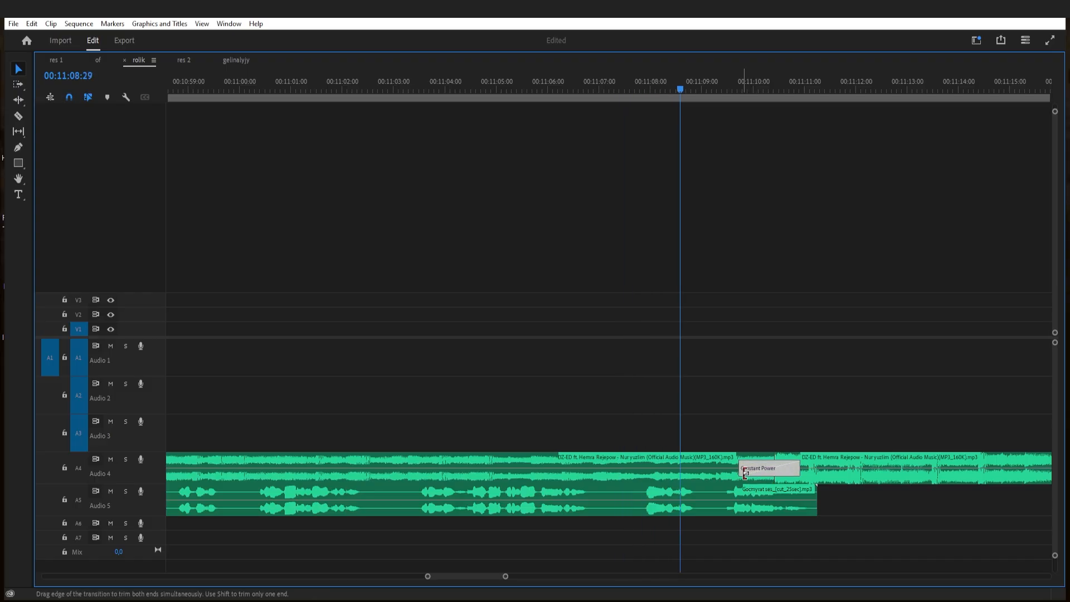
drag(812, 471, 843, 472)
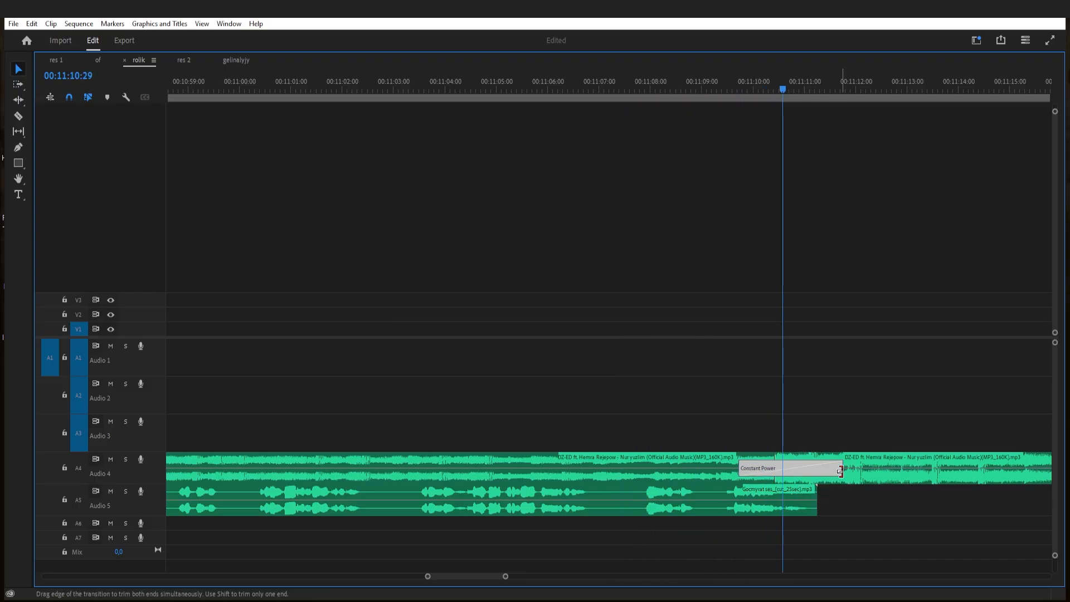
click(704, 87)
click(803, 342)
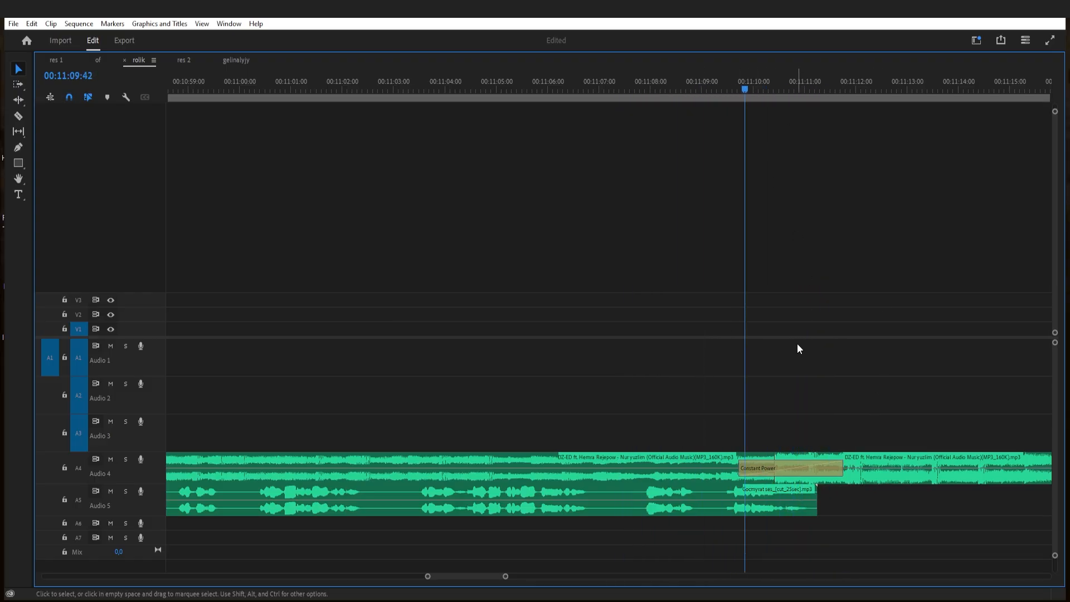
- Copy the GÖZÜMIŇ NURY voice clip from Audio 4 at about 00:06:40 to Audio 5, starting at about 00:09:30
key(minus)
key(minus)
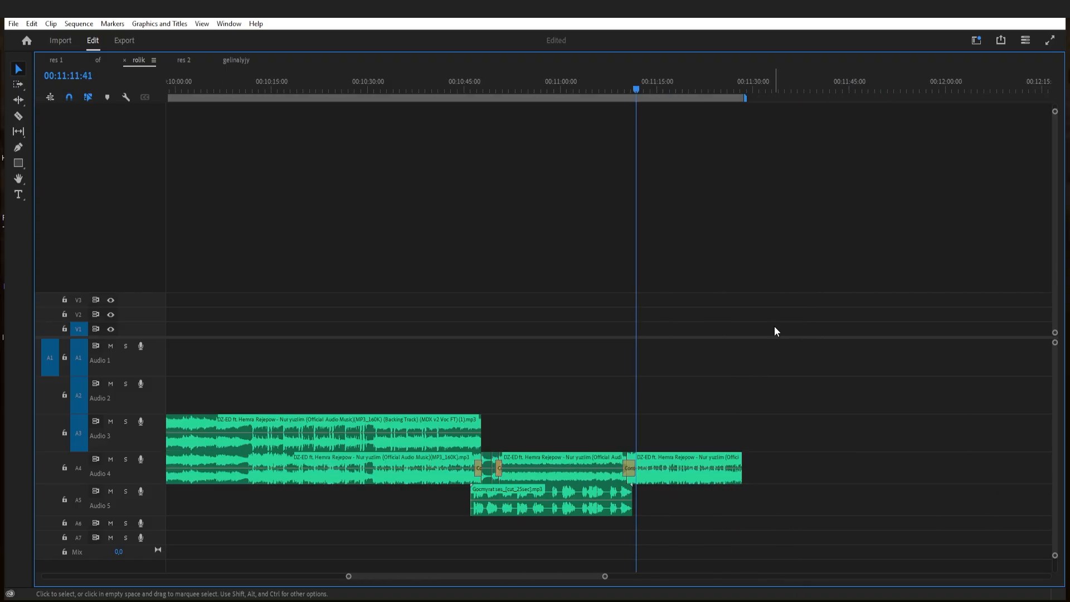
click(449, 88)
key(equal)
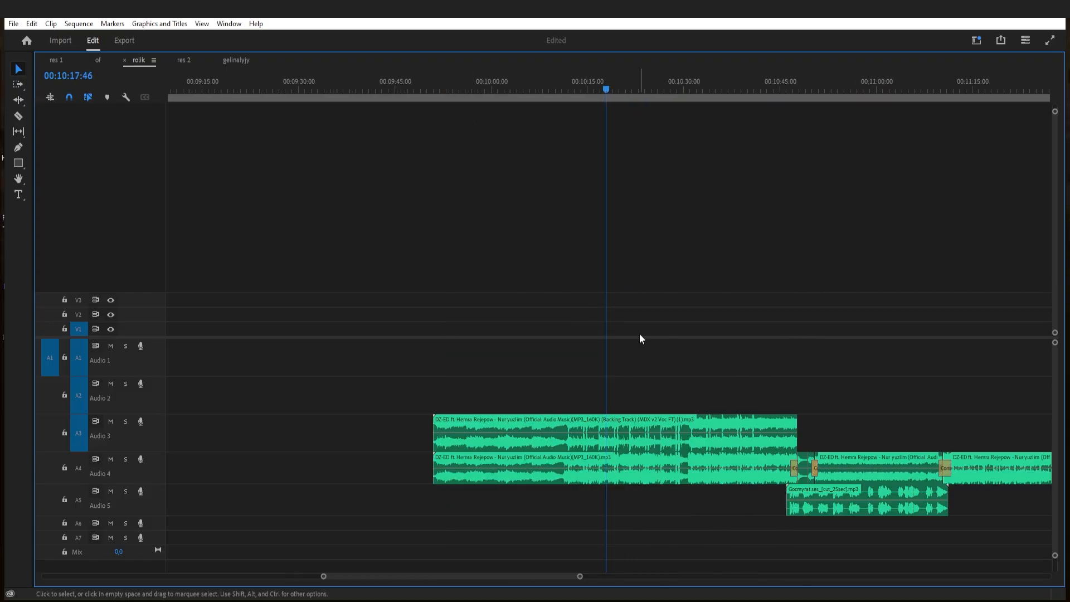
scroll(640, 333, up, 2)
key(minus)
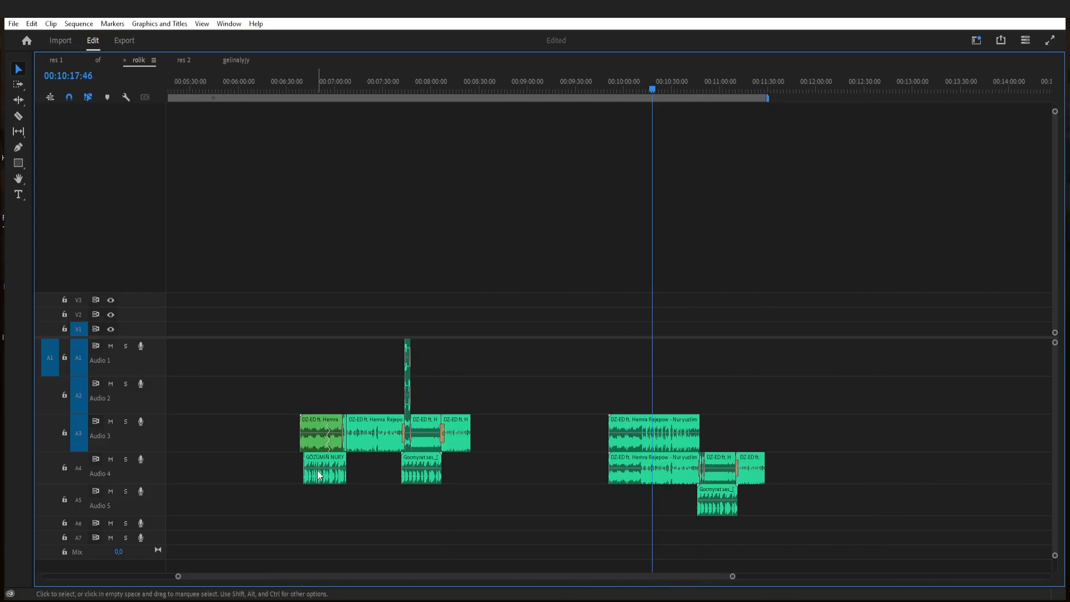
drag(321, 474, 591, 499)
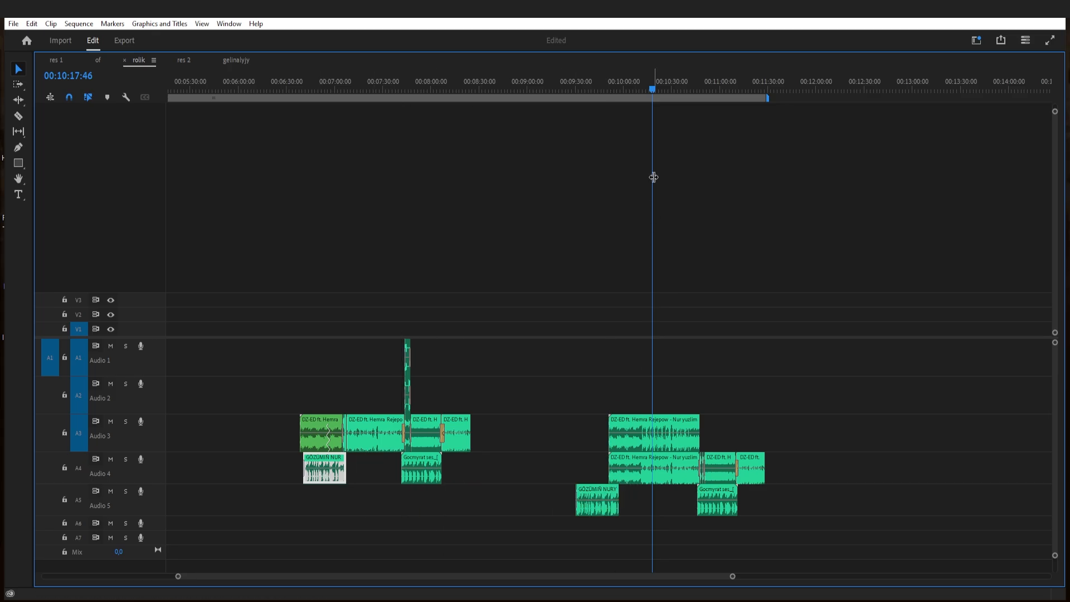
- Play the copied GÖZÜMIŇ NURY voice clip from about 00:09:37:32 and listen to its content
click(589, 84)
key(equal)
key(equal)
key(equal)
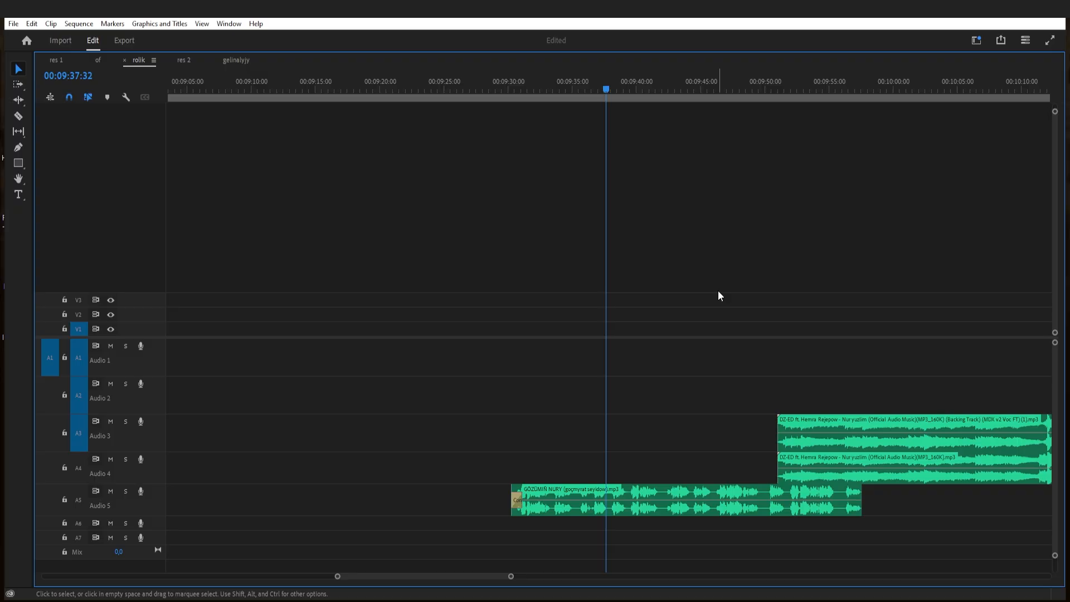
key(=)
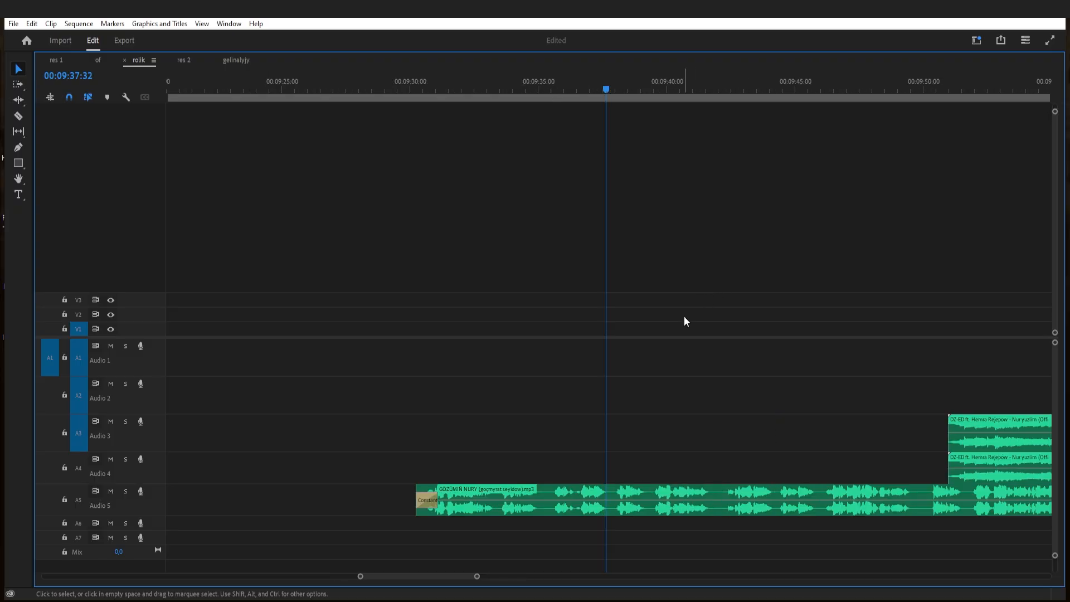
key(space)
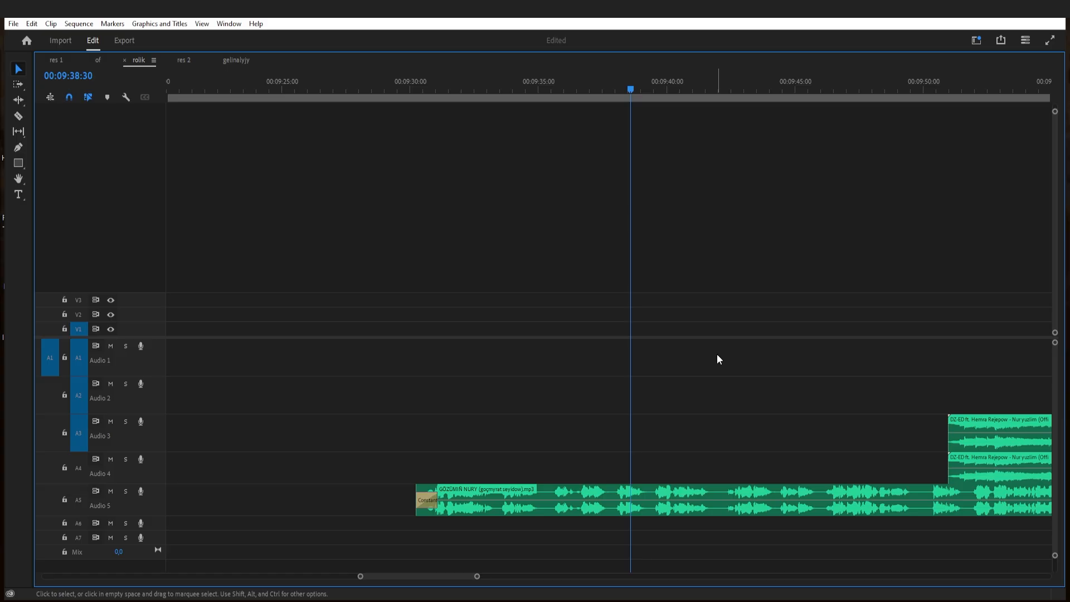
- Move the GÖZÜMIŇ NURY voice clip on Audio 5 beneath the music clips, starting at about 00:09:53
key(minus)
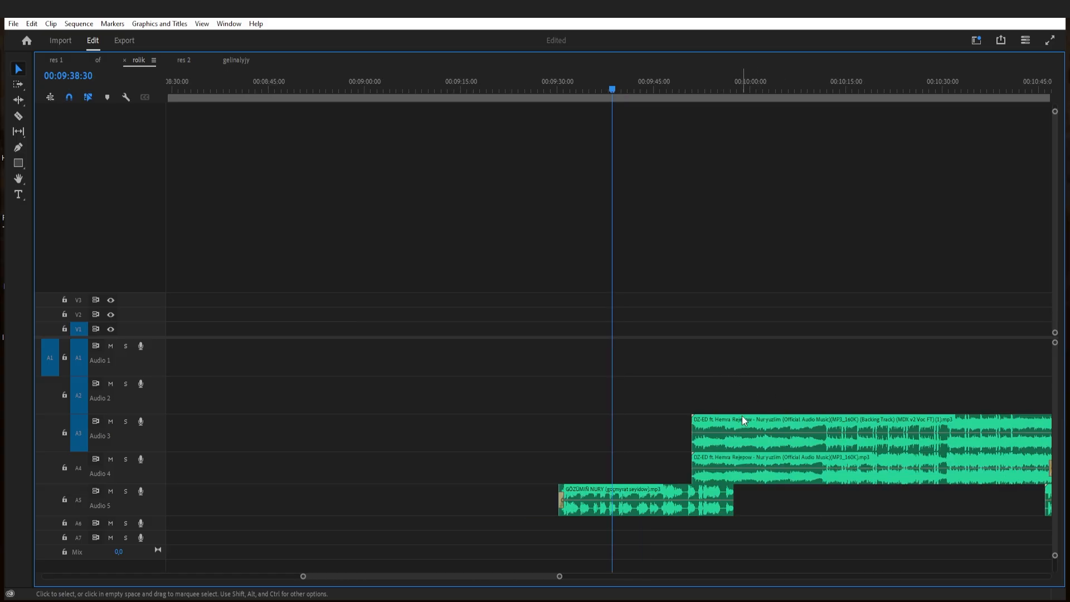
drag(626, 512, 727, 504)
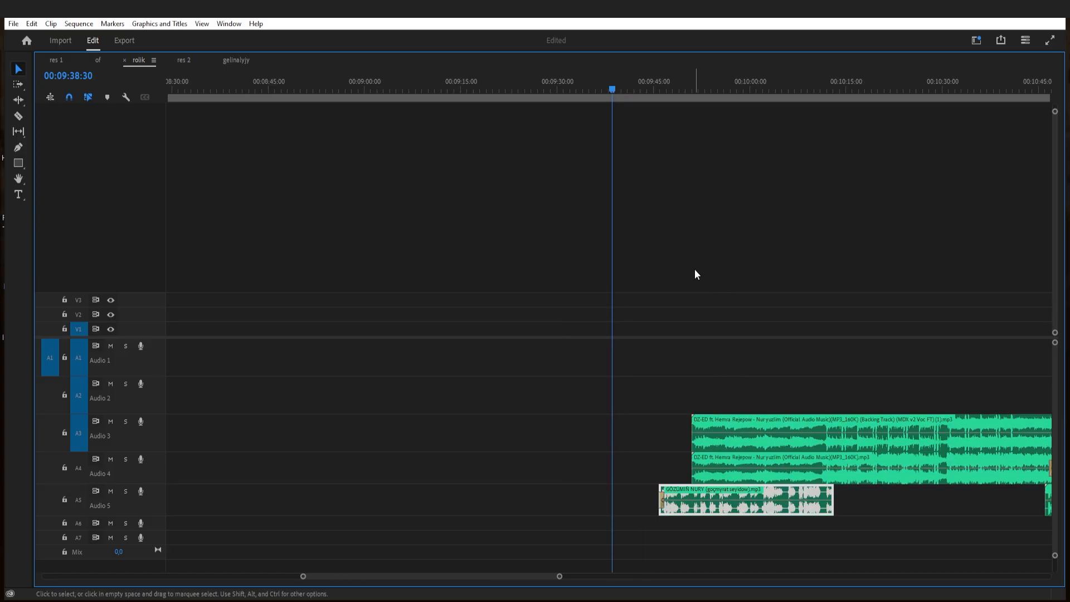
click(680, 85)
key(equal)
key(minus)
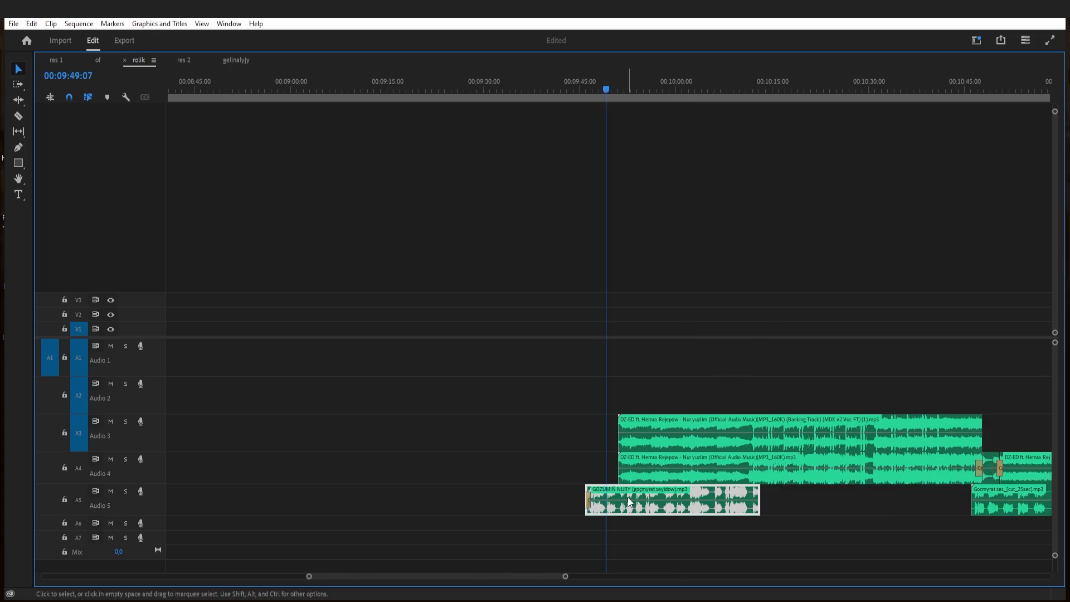
drag(631, 502, 672, 500)
- Align the start of the GÖZÜMIŇ NURY voice clip with the Audio 3 and Audio 4 clips at about 00:09:51 and play the mix
click(625, 86)
key(equal)
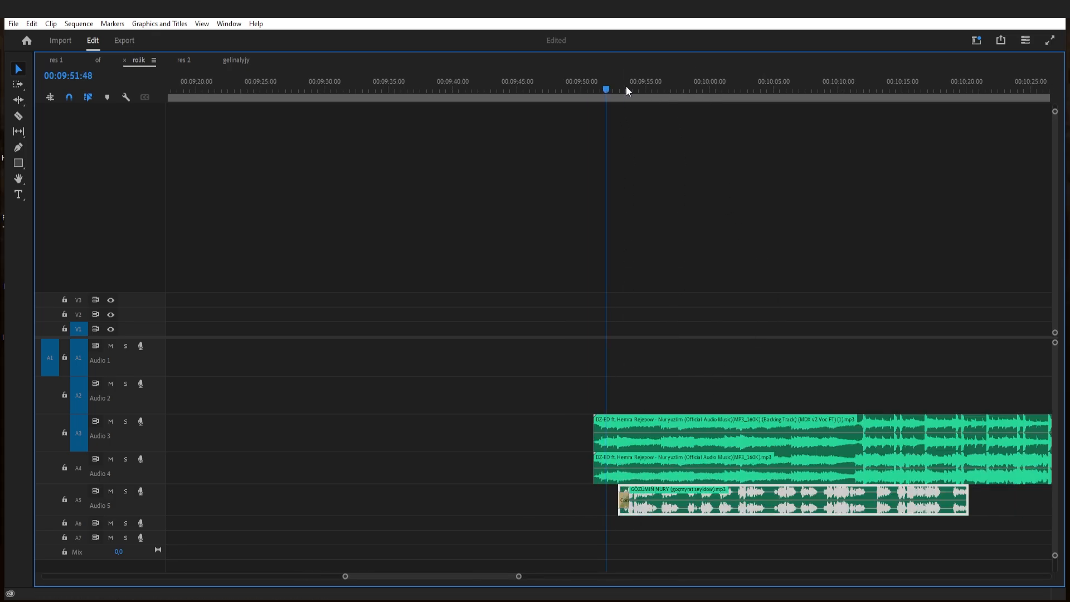
scroll(760, 338, down, 3)
key(space)
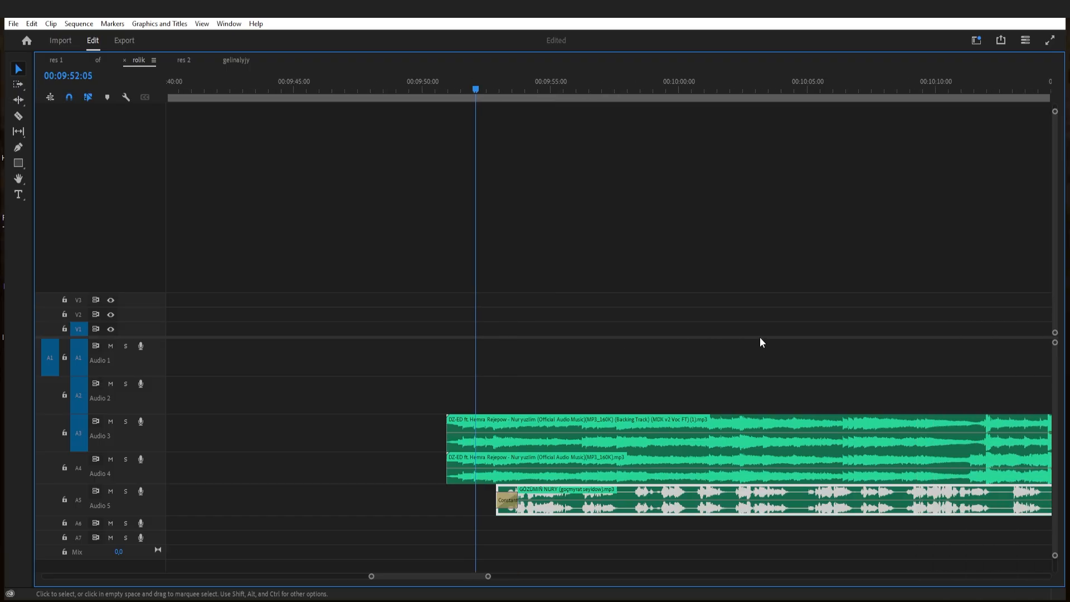
drag(581, 513, 533, 506)
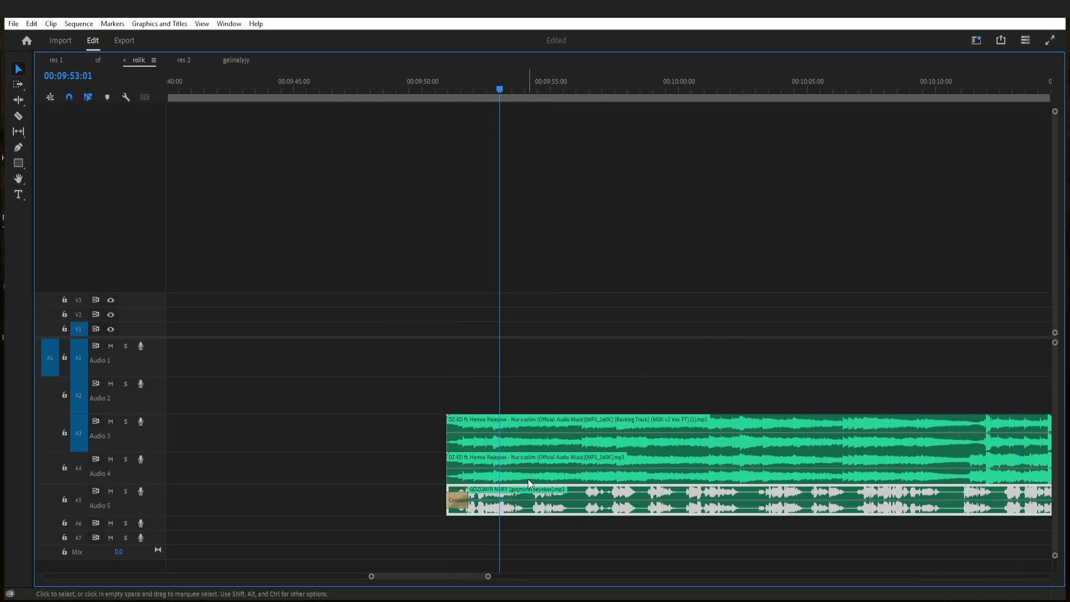
click(449, 83)
key(space)
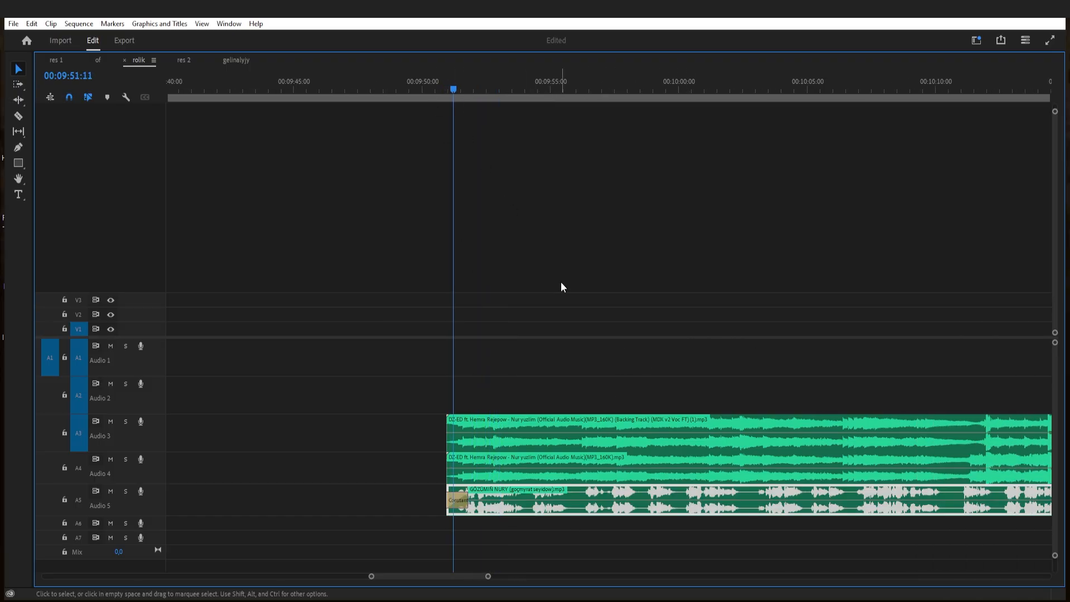
- Play the mix around 00:10:12 and place the playhead at 00:10:11:18, where the vocal starts on Audio 4
click(651, 323)
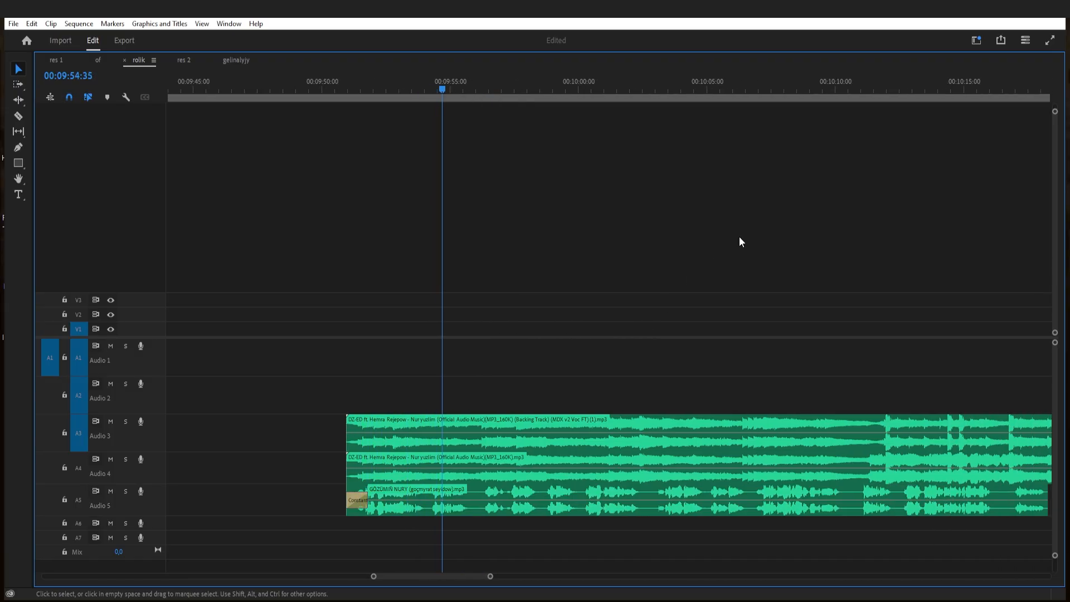
click(890, 87)
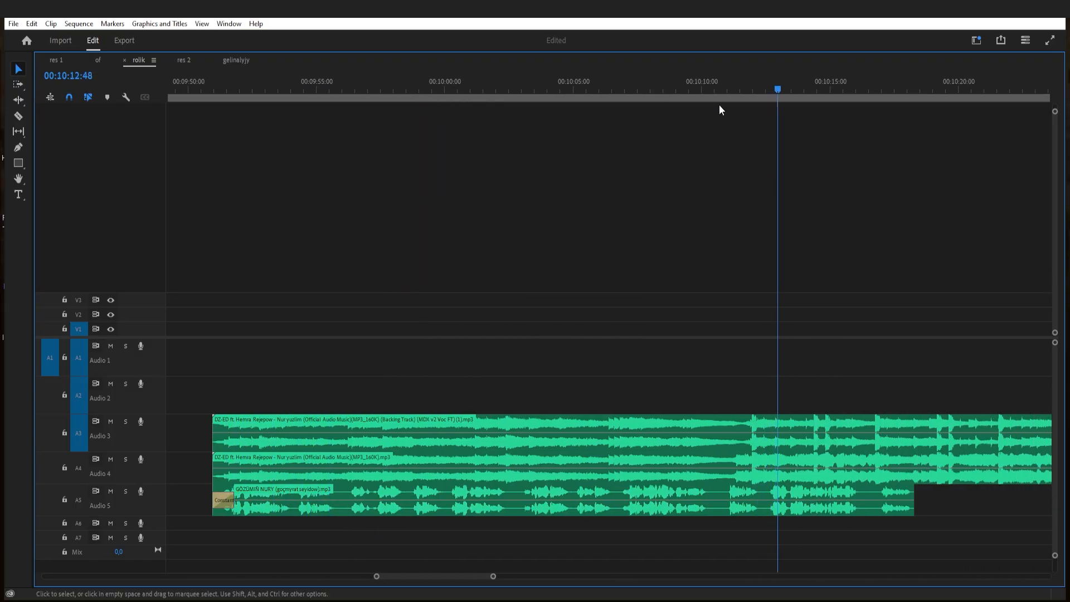
click(716, 89)
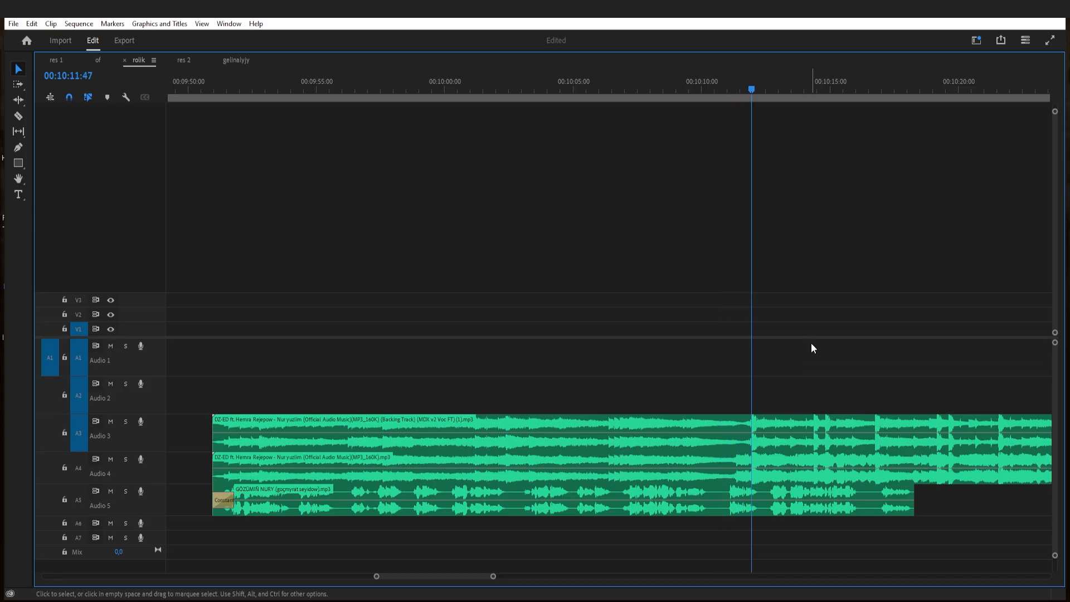
click(737, 86)
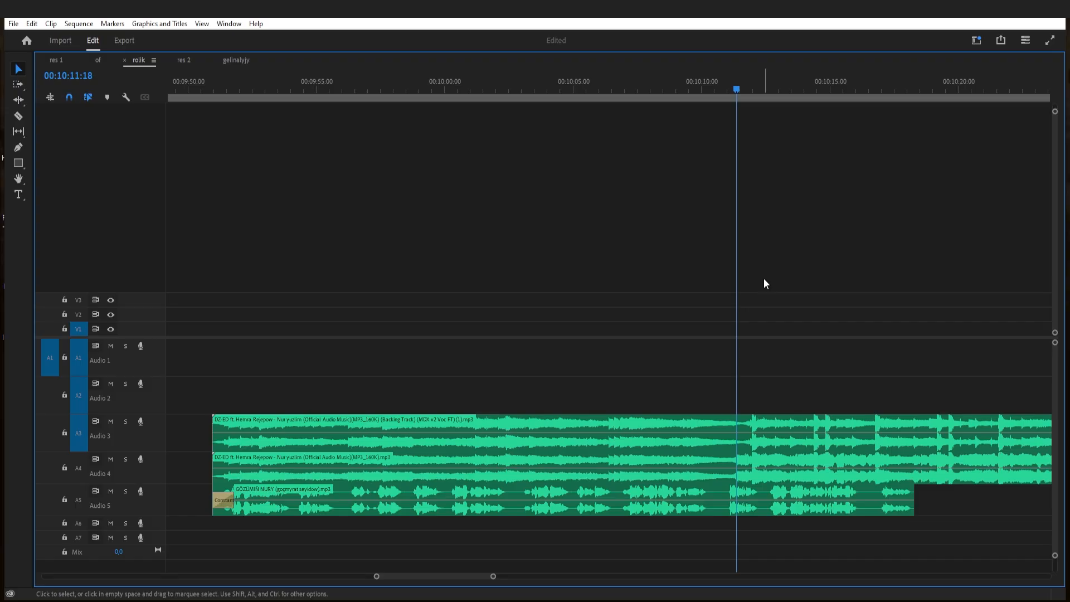
key(=)
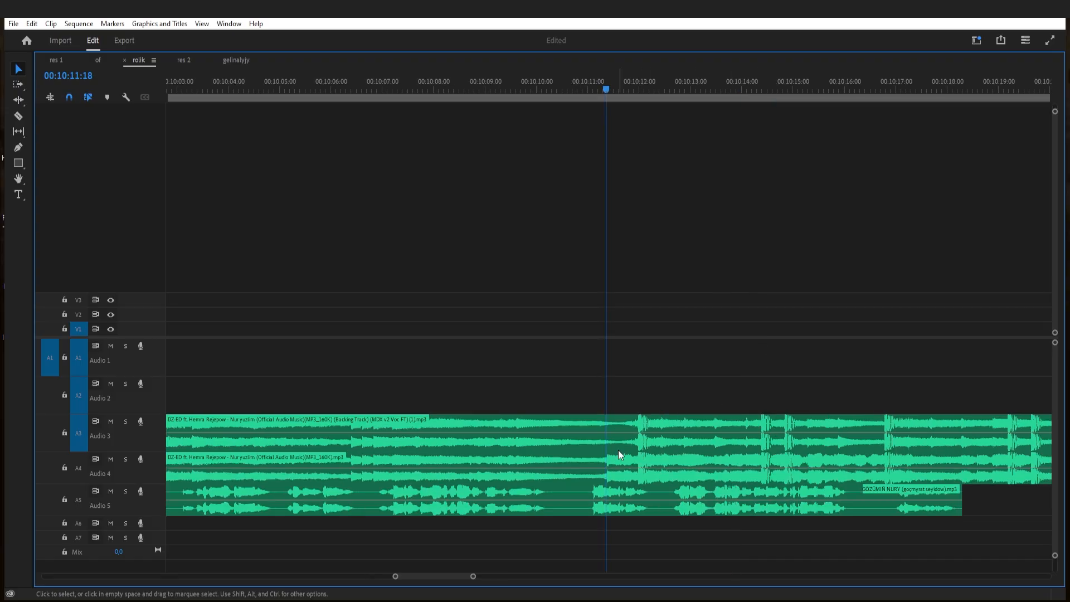
- Examine how the GÖZÜMIŇ NURY voice clip lines up with the music clips around 00:10:11:18
click(583, 506)
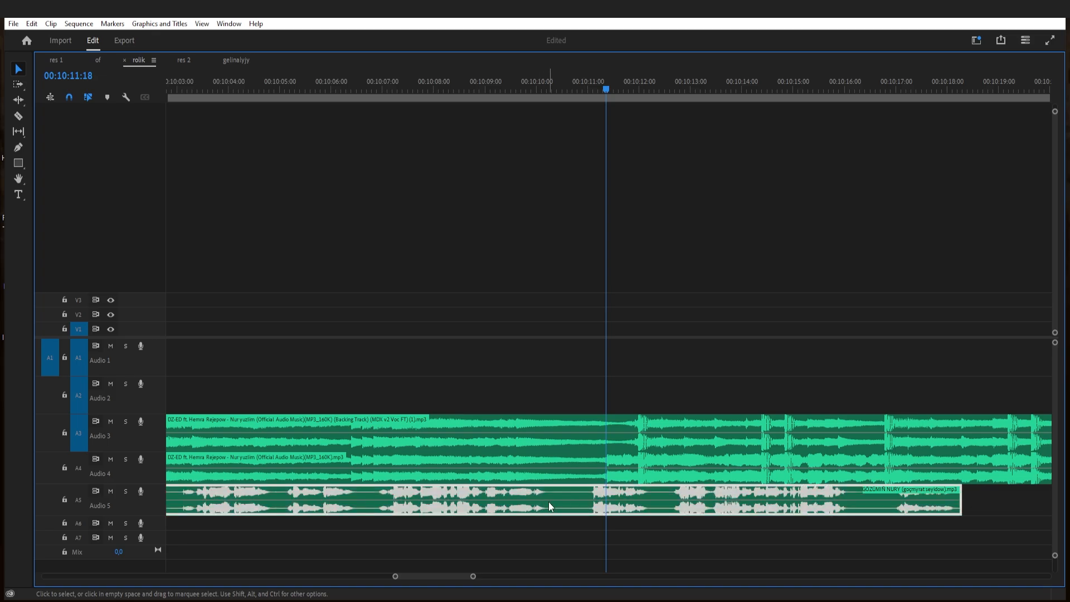
key(minus)
key(minus)
key(minus)
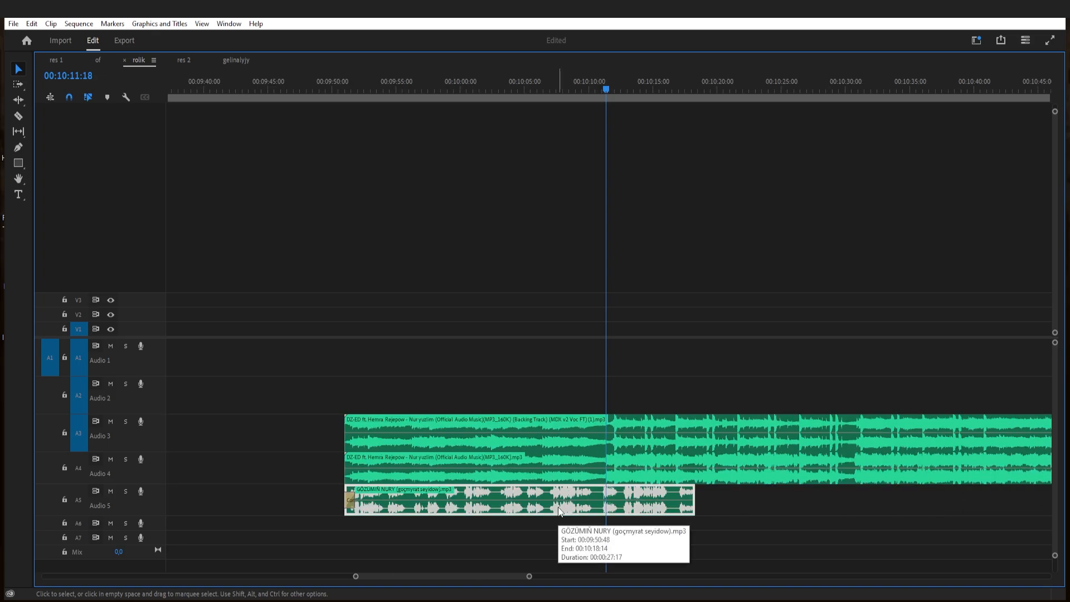
key(=)
key(=)
key(=)
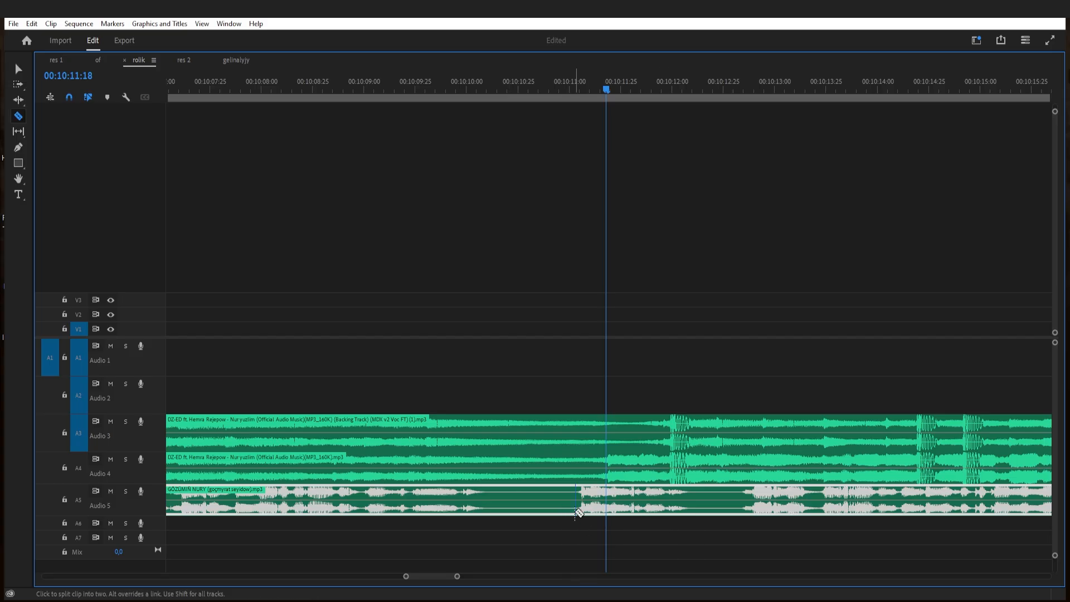
click(767, 314)
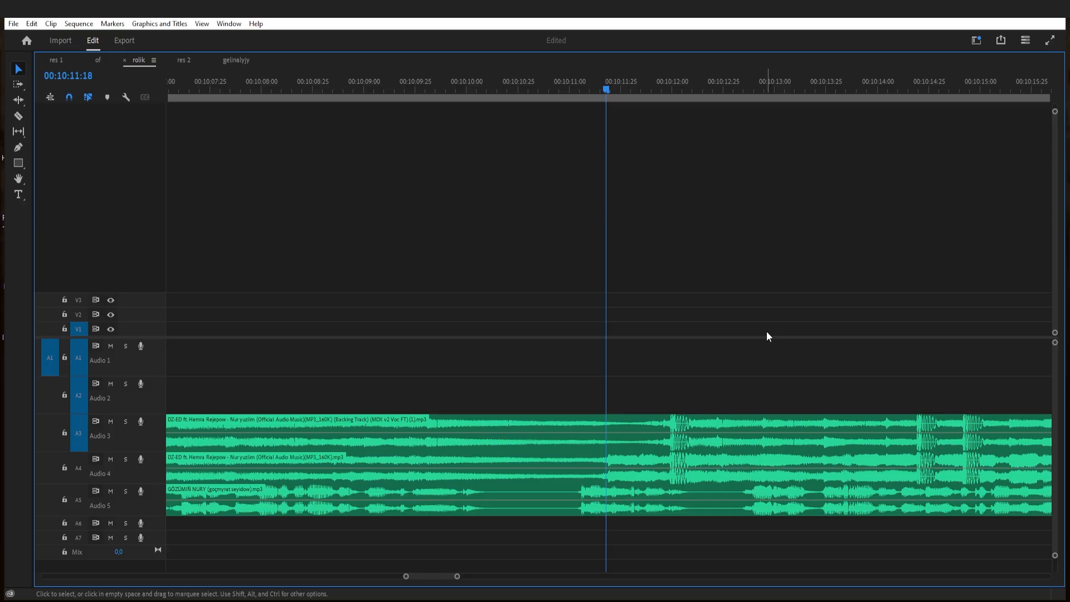
key(-)
key(-)
key(-)
scroll(629, 344, up, 2)
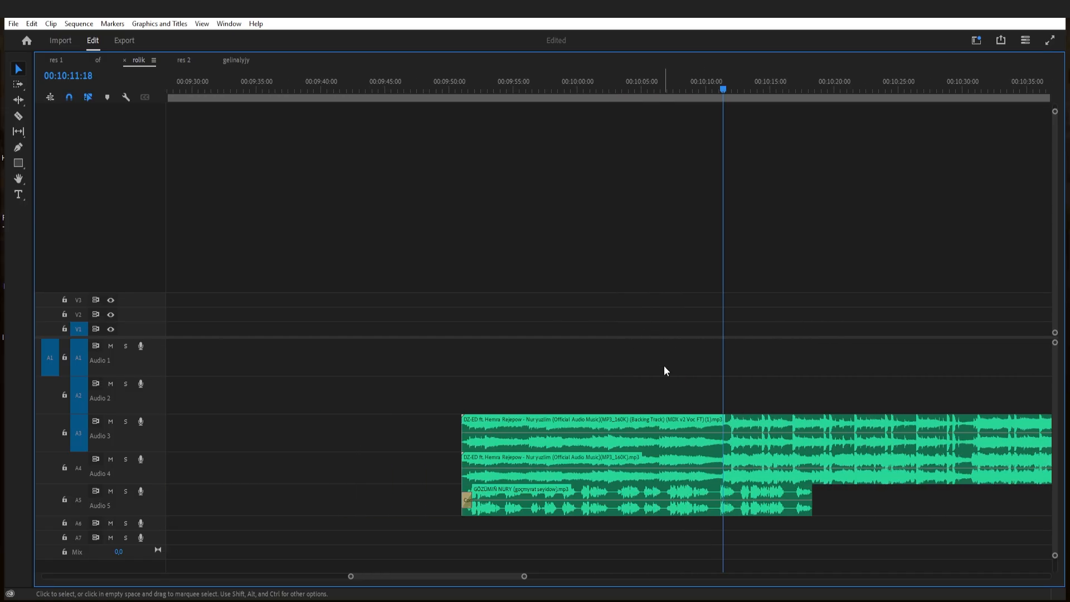
key(=)
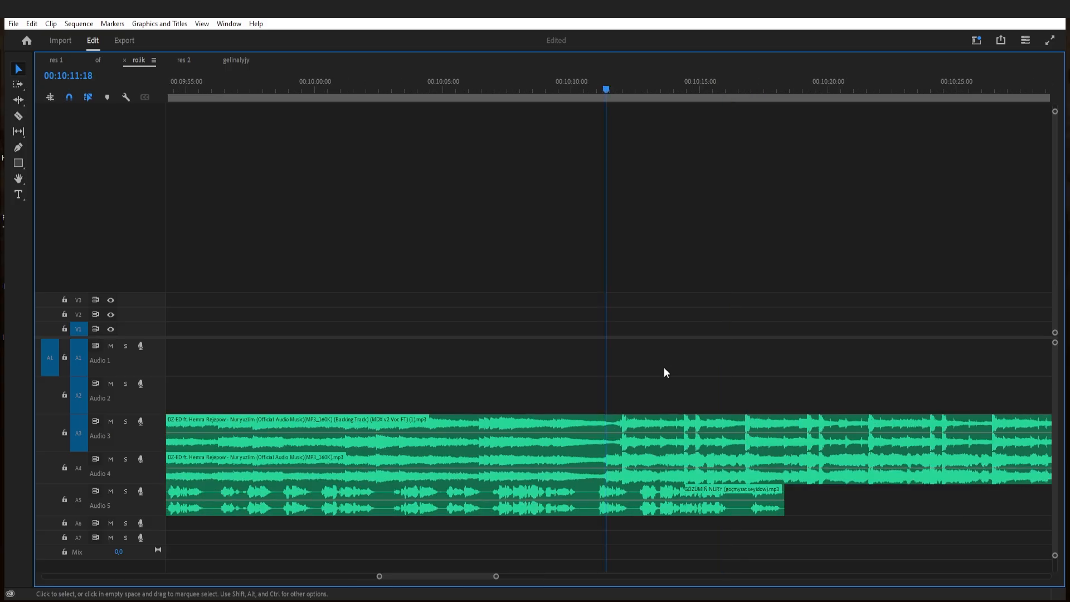
key(-)
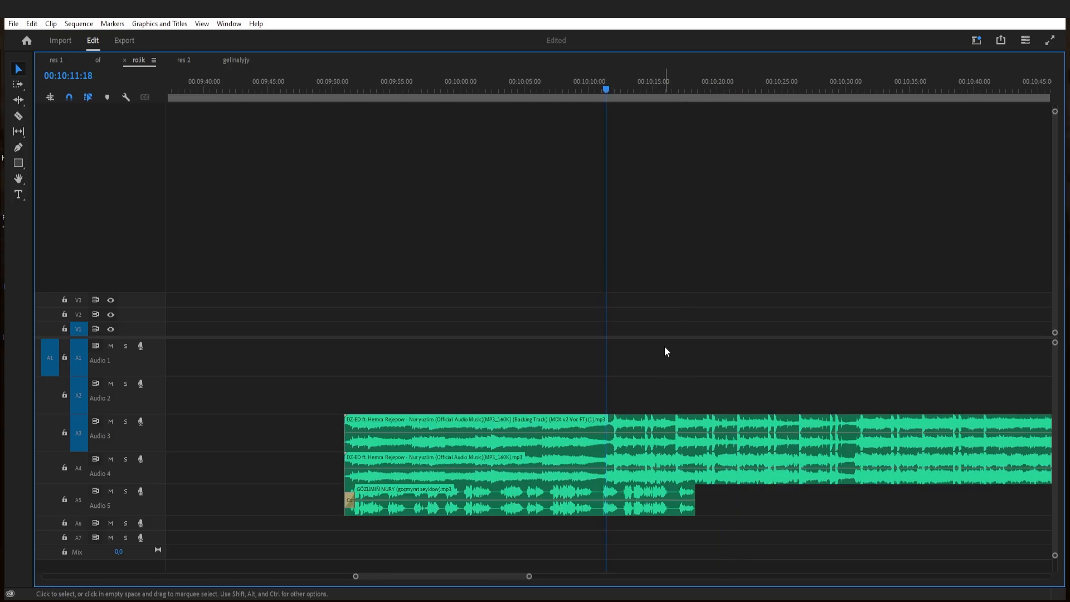
key(=)
key(=)
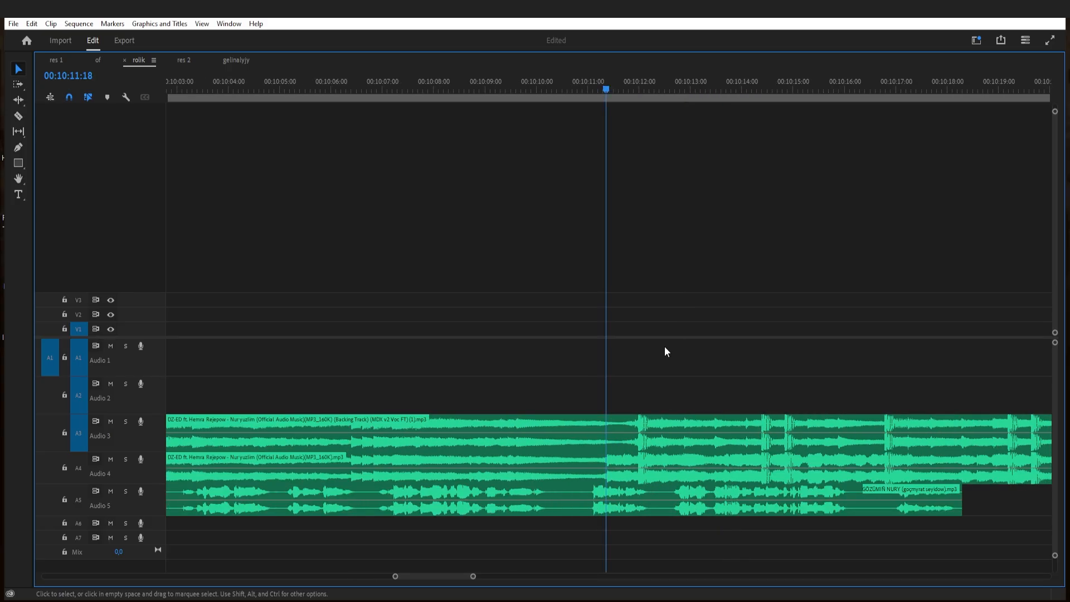
key(-)
key(-)
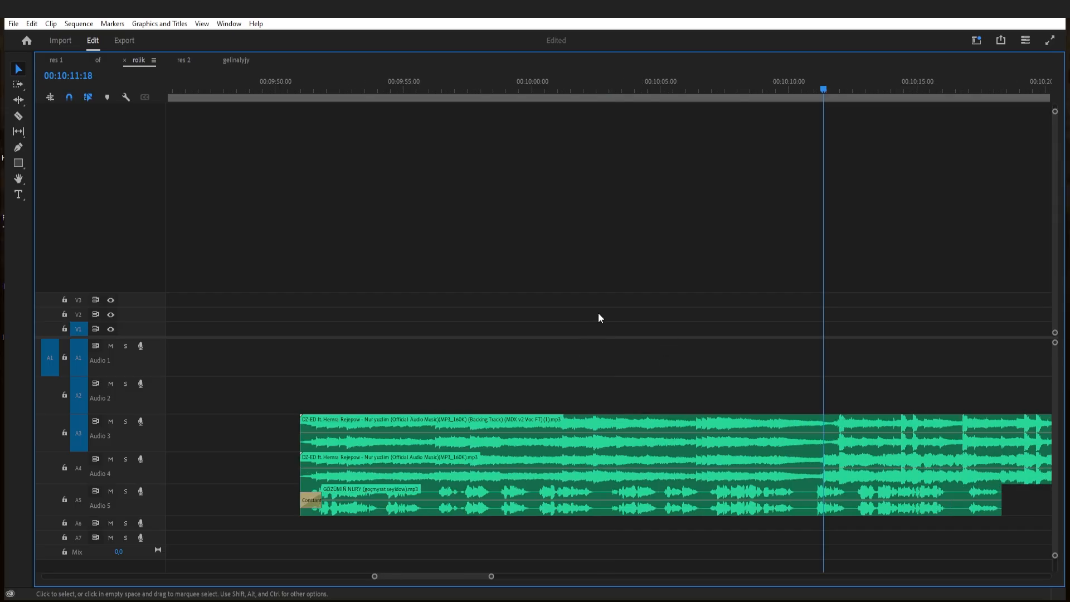
- Play the mix across the vocal entry up to about 00:10:12 and return the playhead to 00:10:10:39
click(678, 100)
key(space)
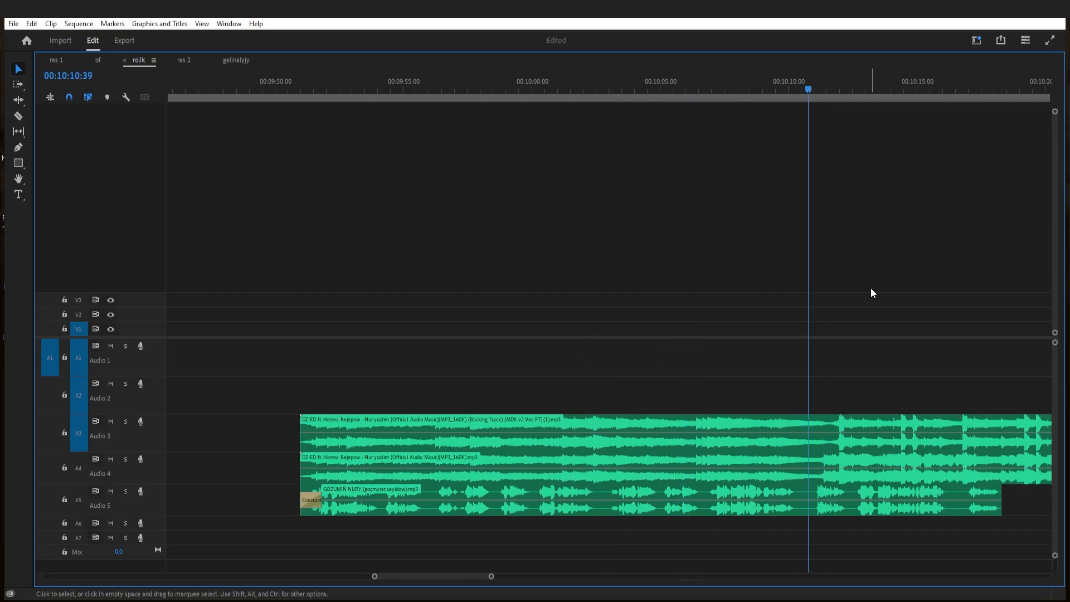
key(=)
key(=)
key(space)
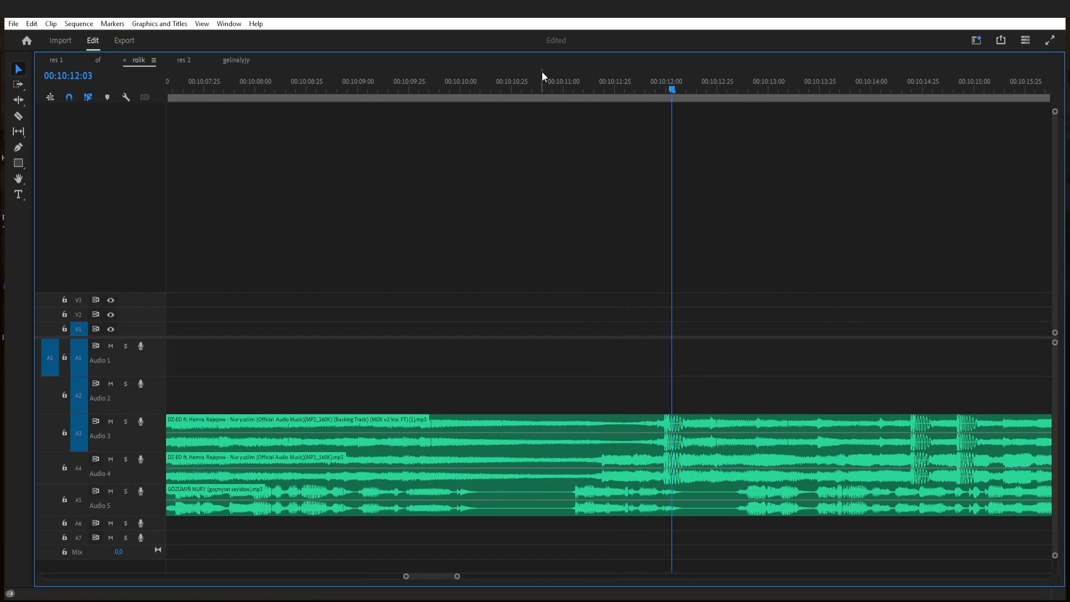
click(541, 92)
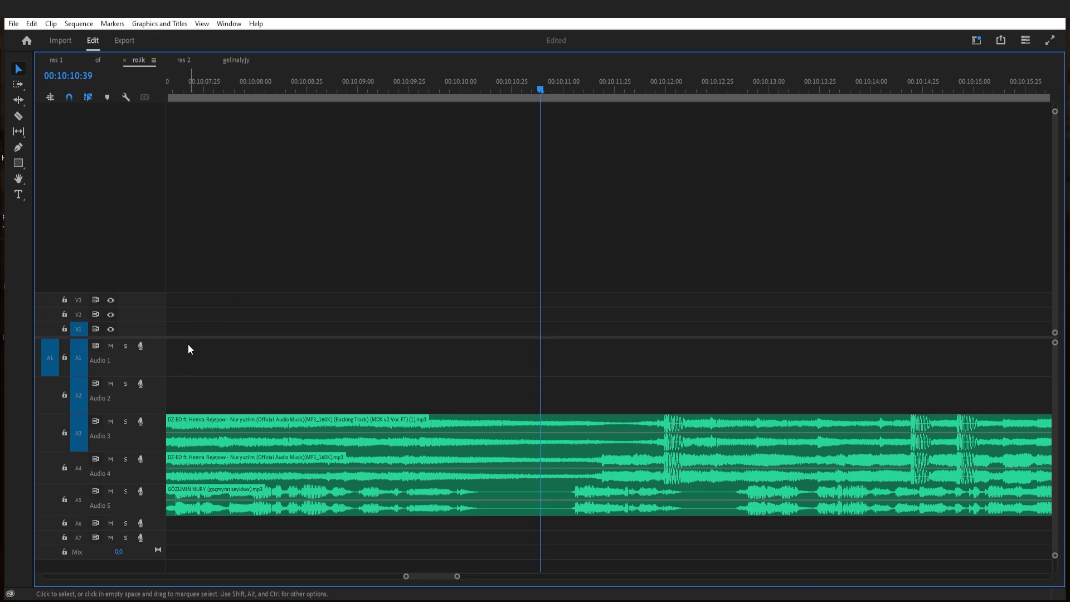
- Solo Audio 4 and play it from about 00:10:10:39 to locate the vocal entry at 00:10:11:18
click(125, 459)
key(space)
key(space)
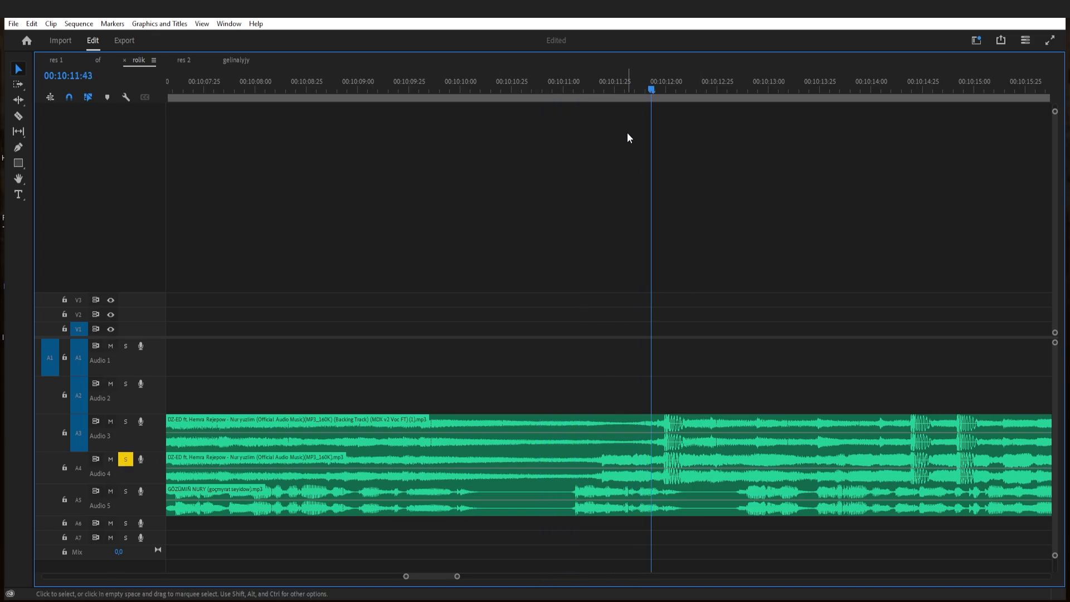
click(559, 84)
key(space)
key(space)
- Split the Nur yuzlim clip on Audio 4 just before the vocal entry, at about 00:10:11:07
key(c)
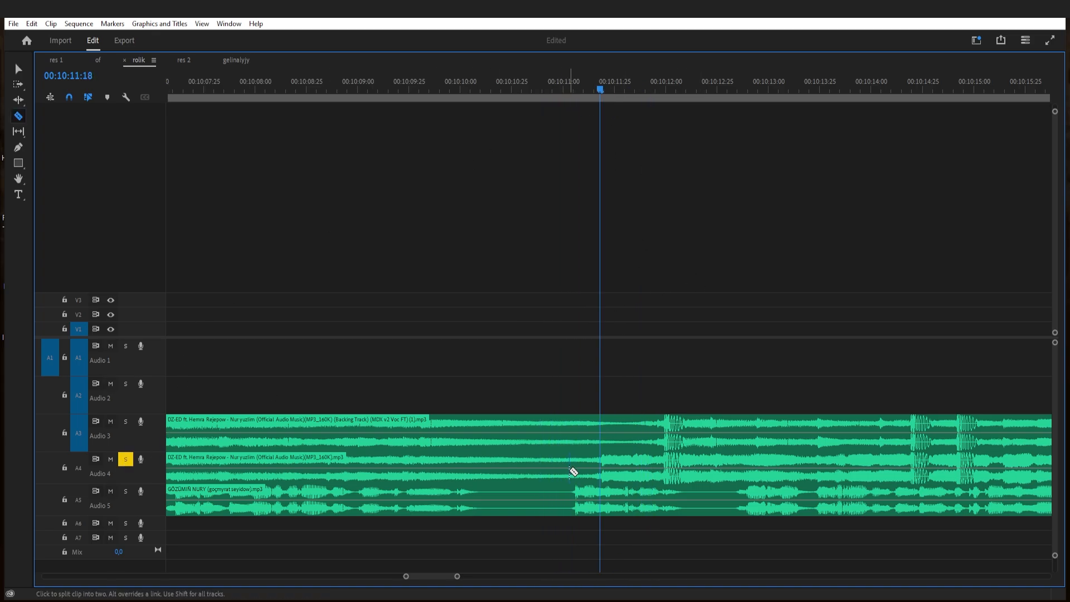
click(577, 471)
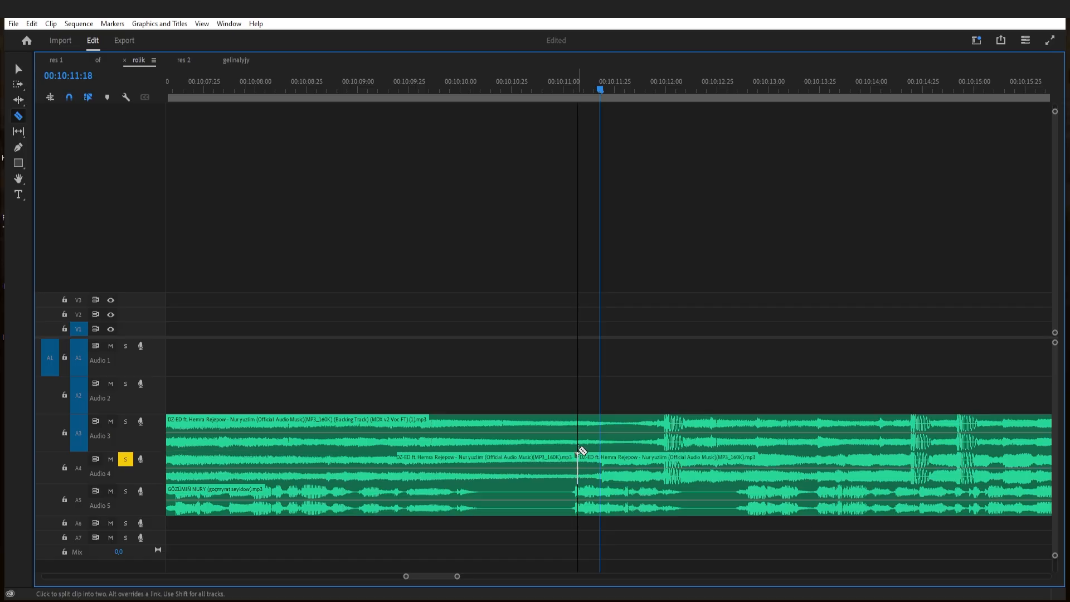
key(v)
- Move the GÖZÜMIŇ NURY voice clip earlier on Audio 5 so it ends at about 00:10:11:30, and play from 00:10:10:01
scroll(570, 356, up, 3)
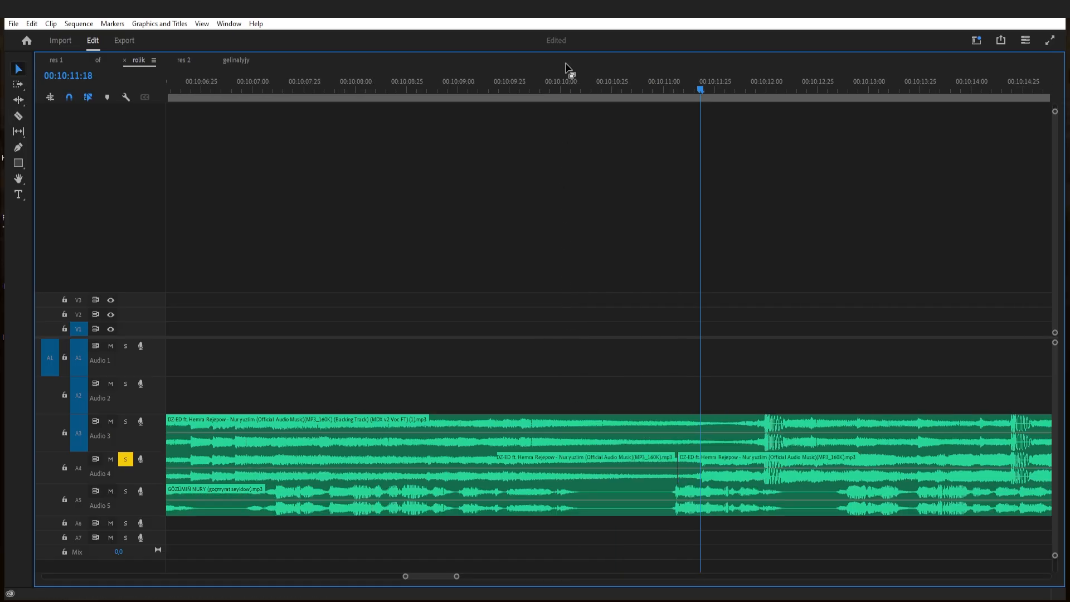
click(563, 84)
scroll(609, 487, down, 4)
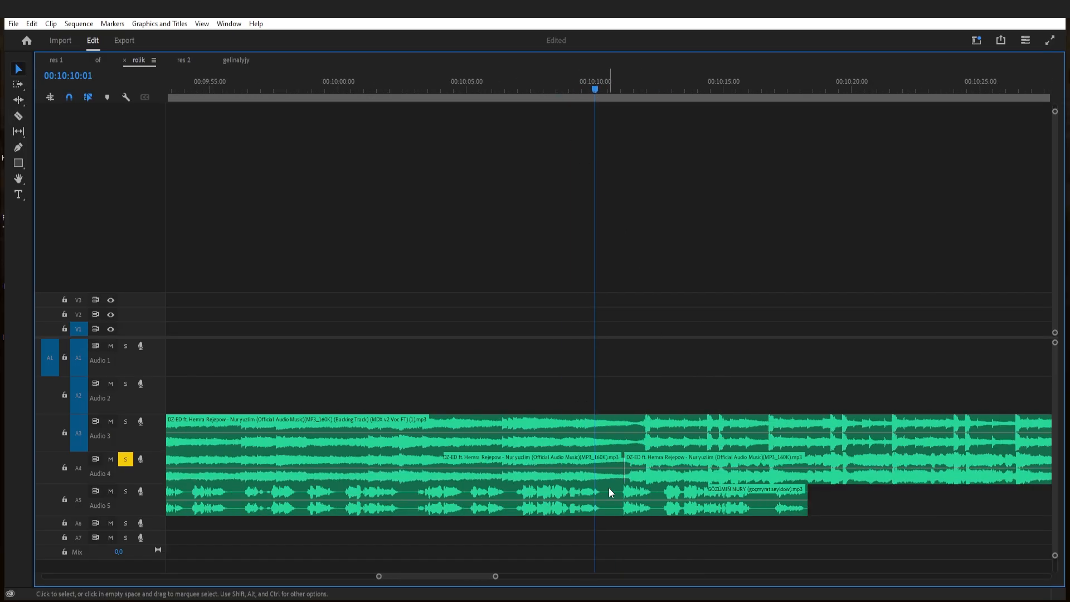
click(577, 473)
drag(609, 494, 535, 504)
scroll(624, 468, down, 2)
scroll(657, 453, up, 2)
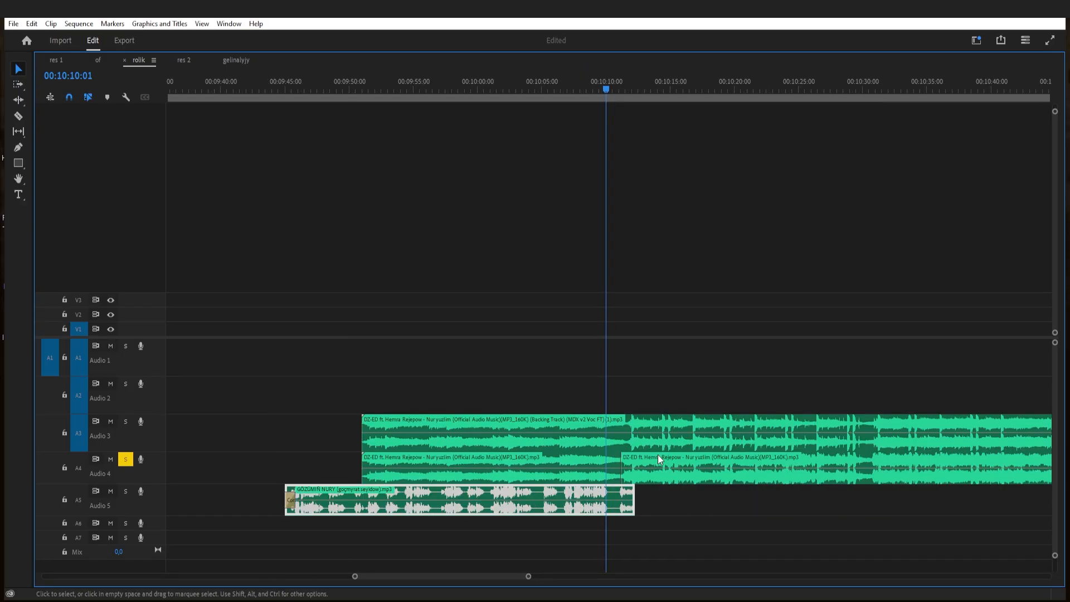
scroll(658, 453, up, 2)
drag(667, 494, 635, 498)
key(space)
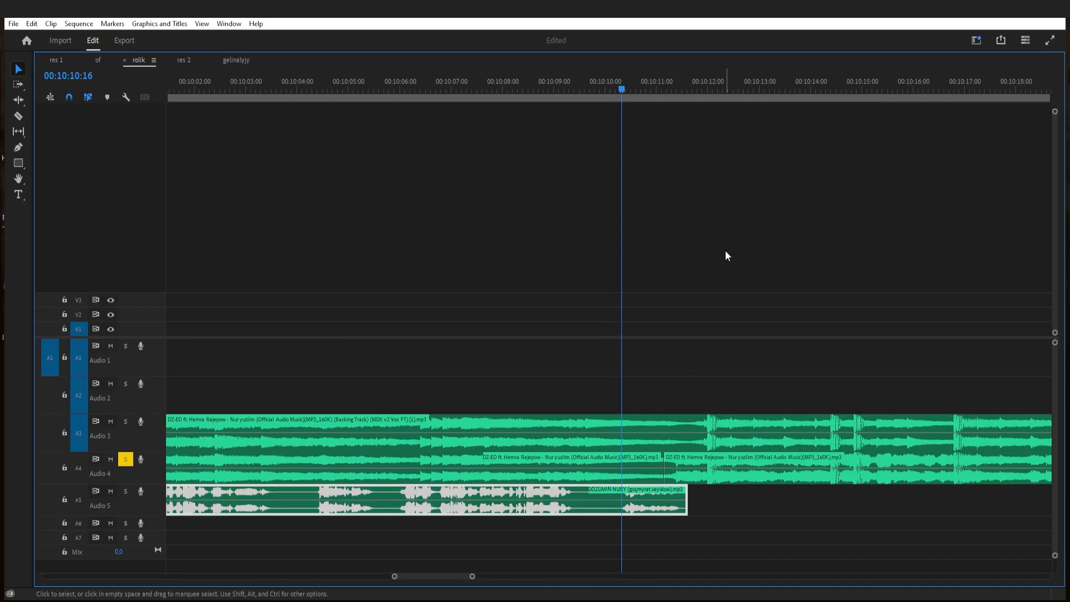
- Turn off solo on Audio 4 and play all tracks together from about 00:10:10
click(126, 459)
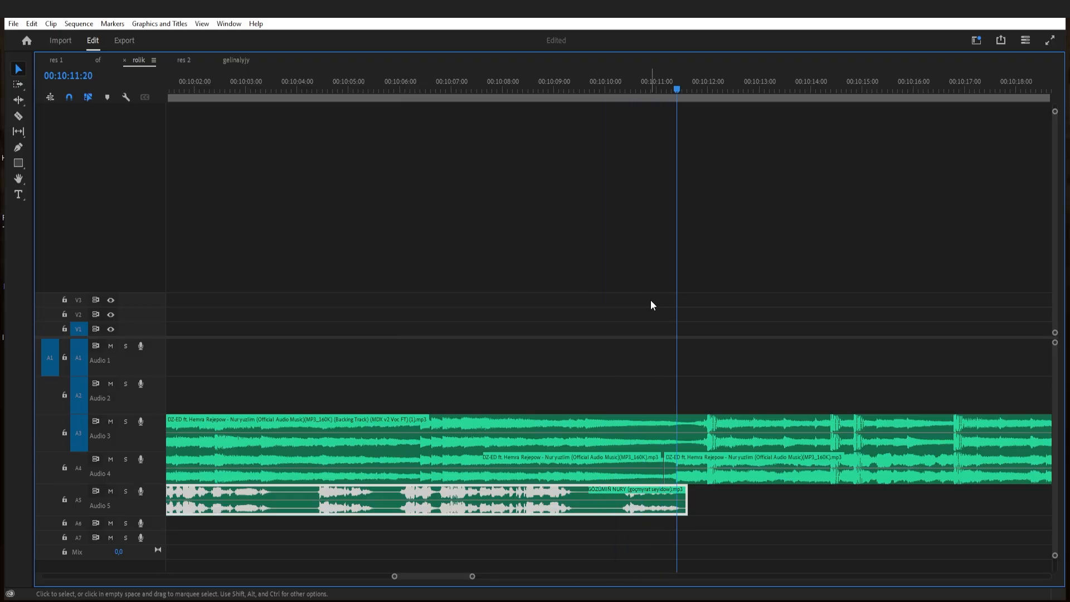
click(593, 88)
key(space)
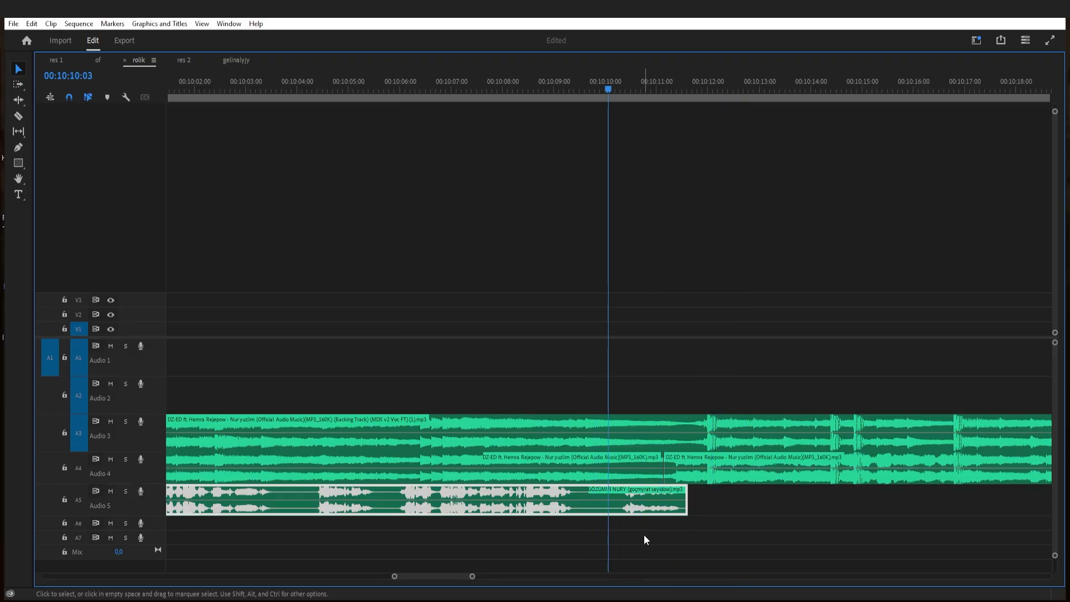
- Try the voice clip on Audio 5 ending at about 00:10:11:20 and at about 00:10:11:37, playing the mix after each shift
drag(656, 510, 639, 516)
key(space)
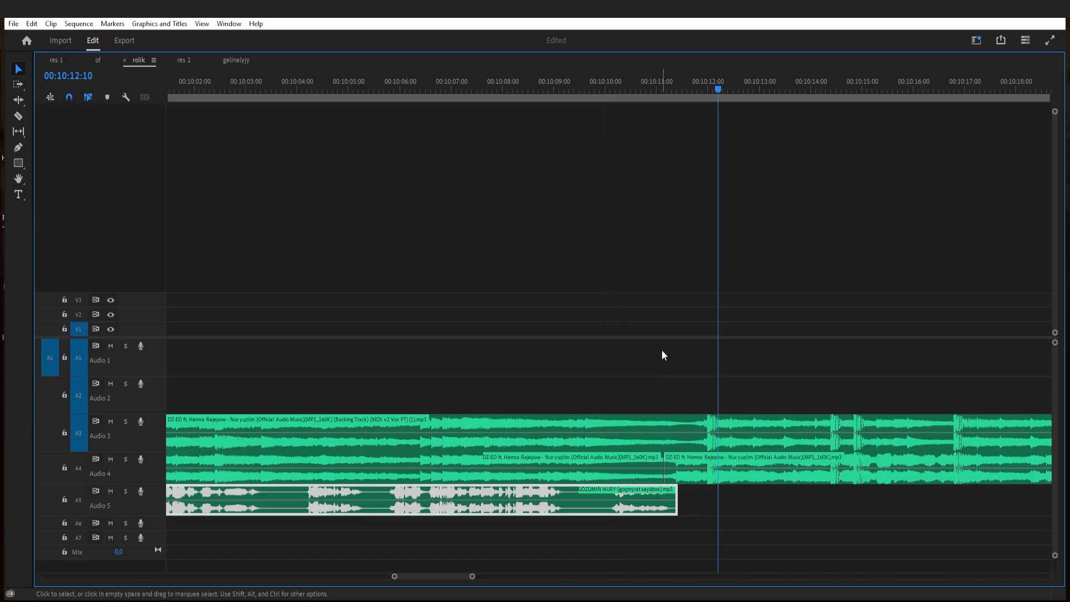
click(624, 87)
drag(640, 515, 666, 505)
key(space)
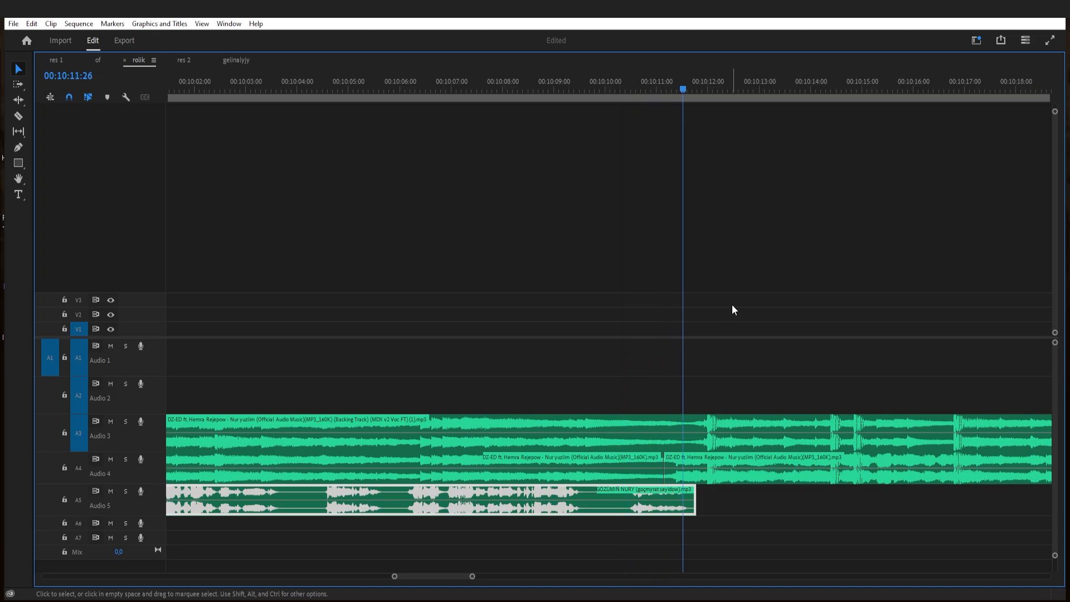
- Nudge the voice clip on Audio 5 earlier in single frames until it ends at about 00:10:11:31, and play the passage
click(636, 87)
key(alt+Left)
key(alt+Left)
key(alt+Left)
key(alt+Left)
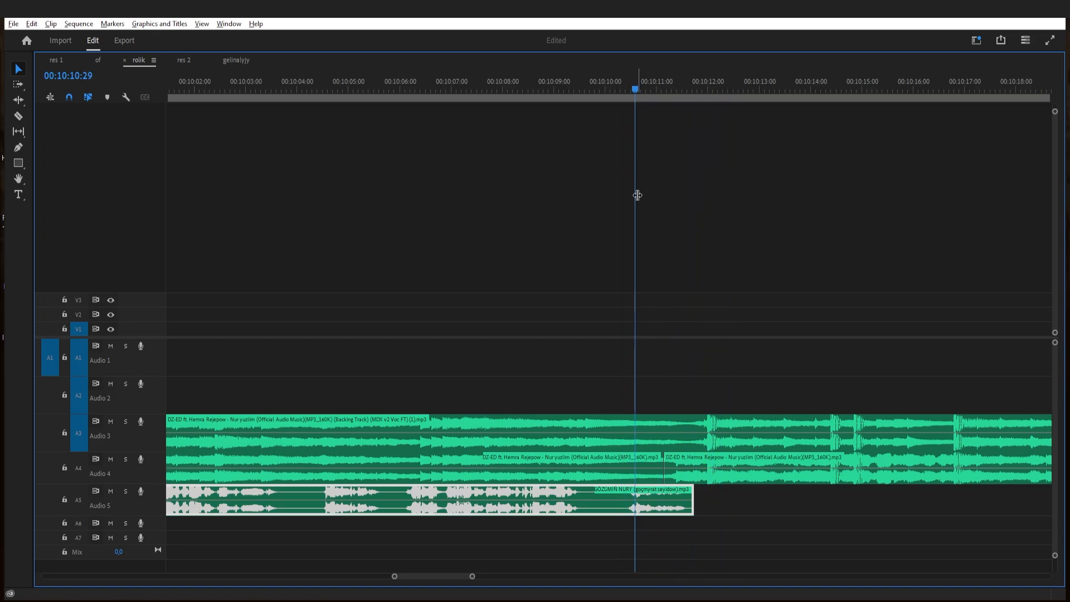
key(space)
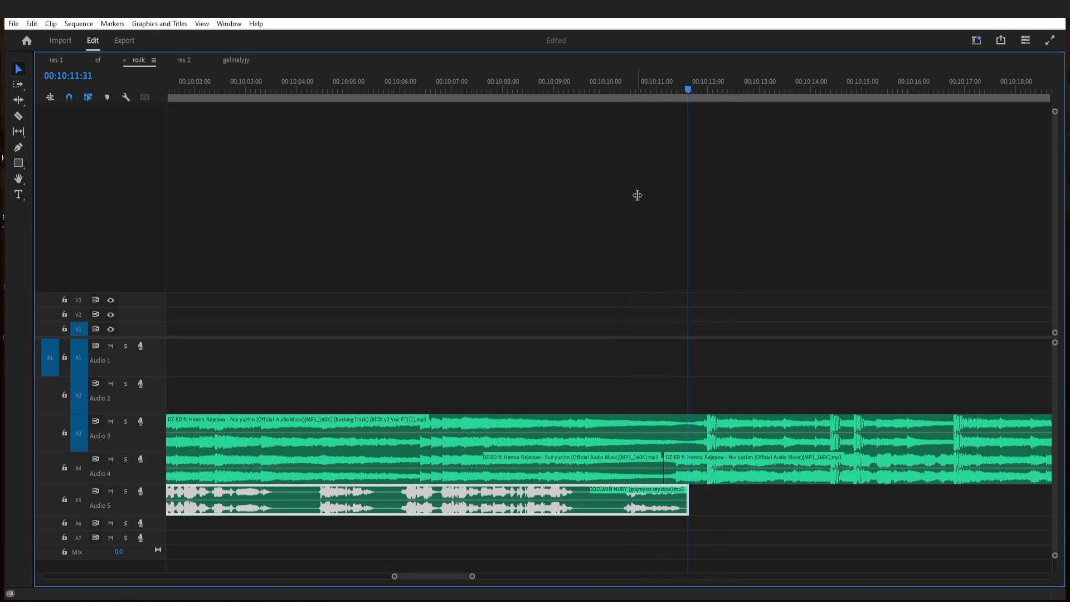
- Play the mix from the start of the voice clip at 00:09:44:15 through the entry of the music clips
key(minus)
key(minus)
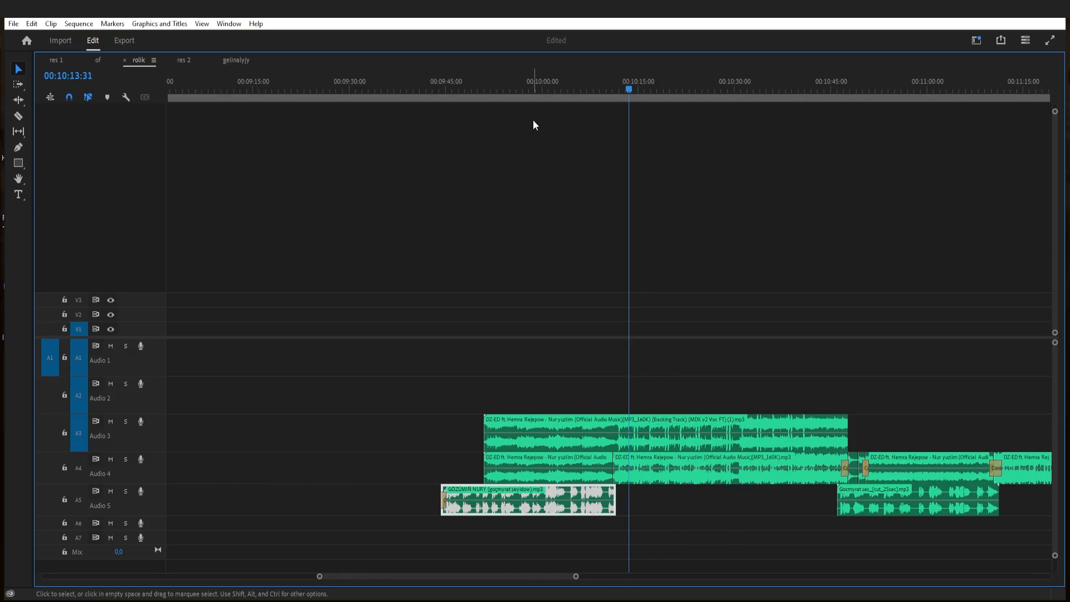
click(493, 82)
key(equal)
key(equal)
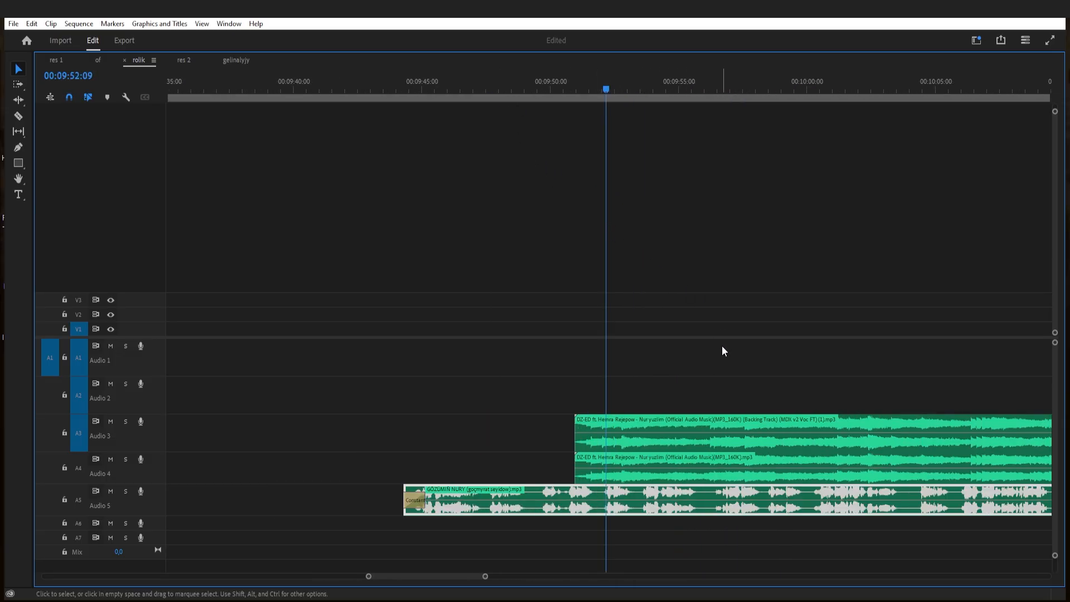
click(405, 89)
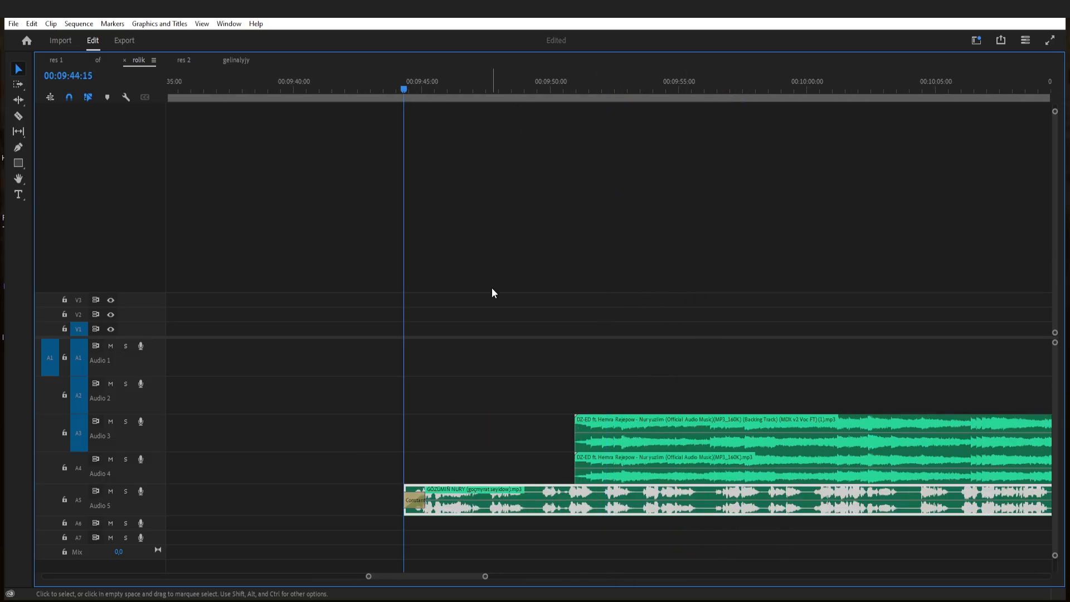
key(space)
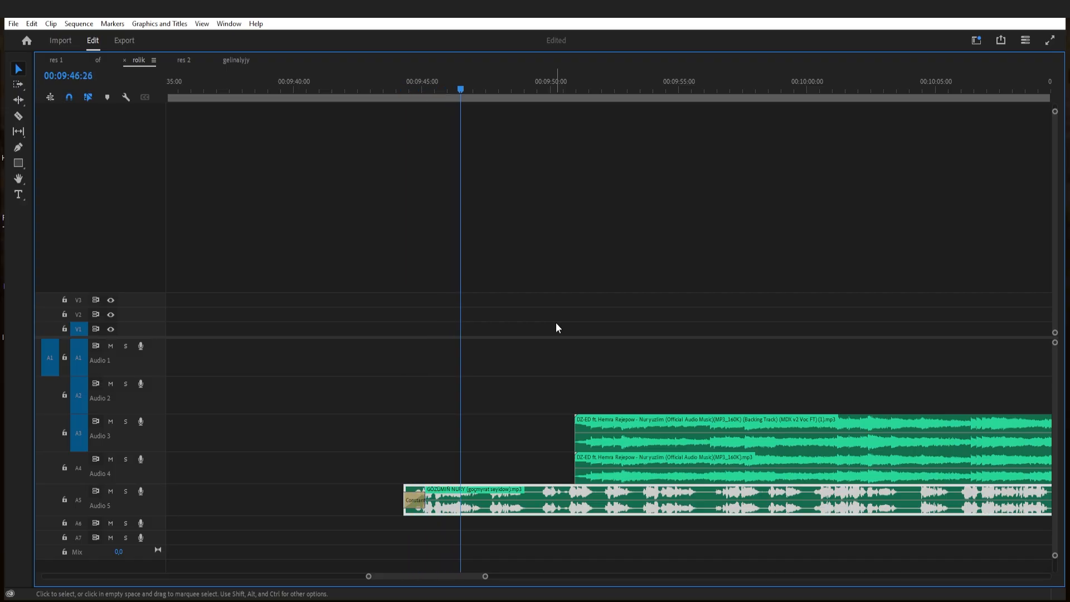
click(589, 334)
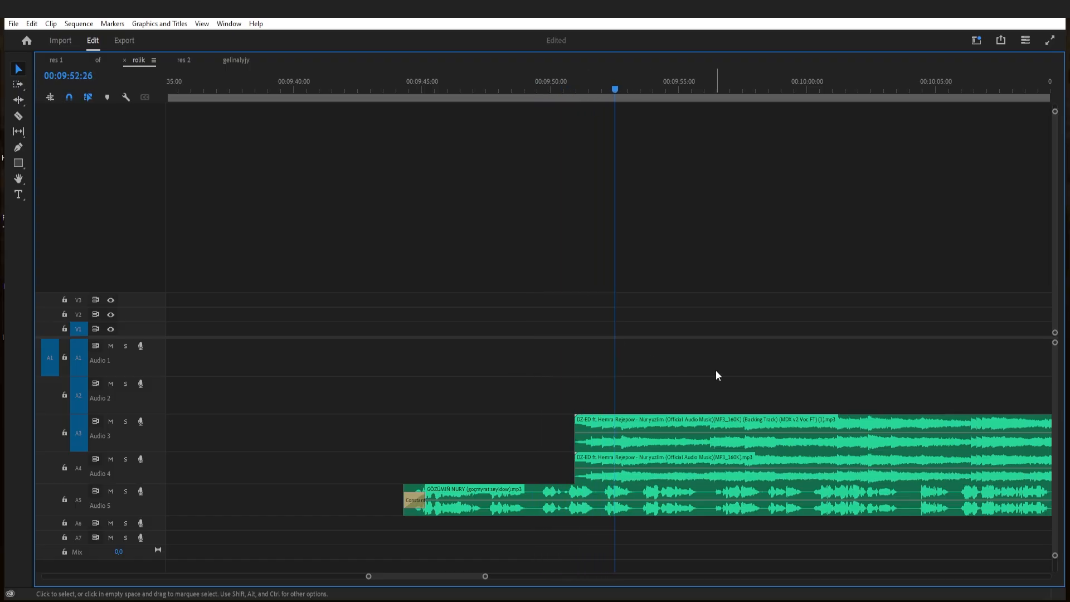
- Return the playhead to 00:09:45:00 and examine where the music clips start relative to the voice clip
key(space)
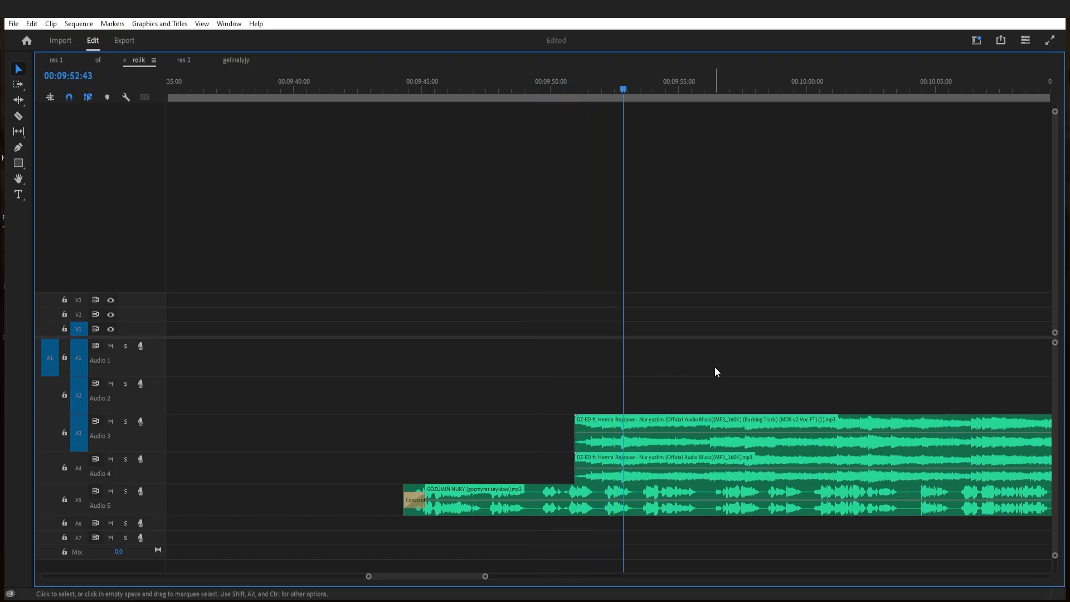
click(423, 83)
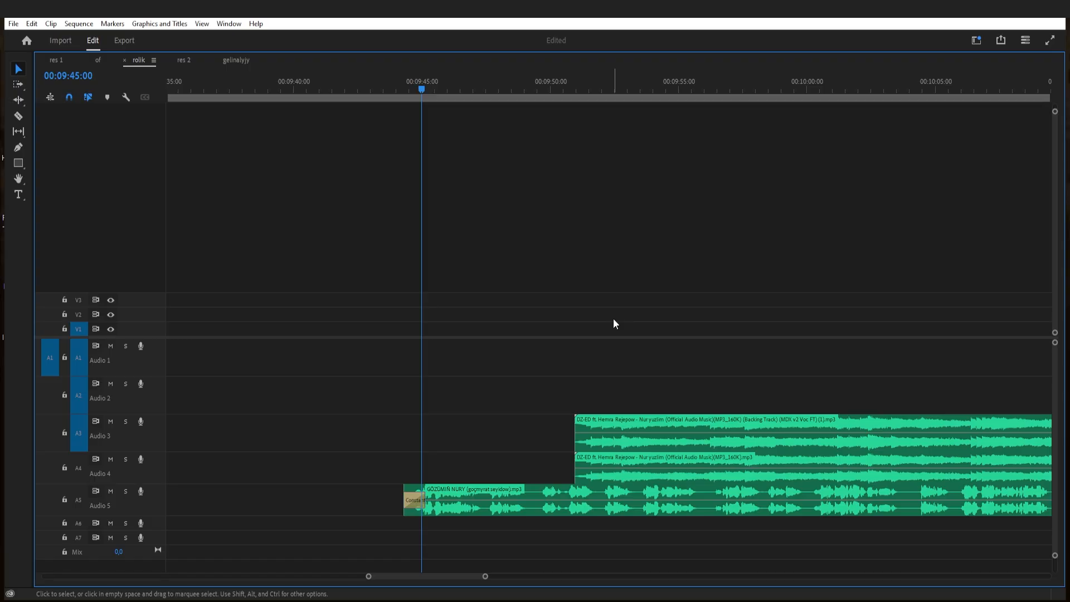
key(minus)
key(minus)
key(minus)
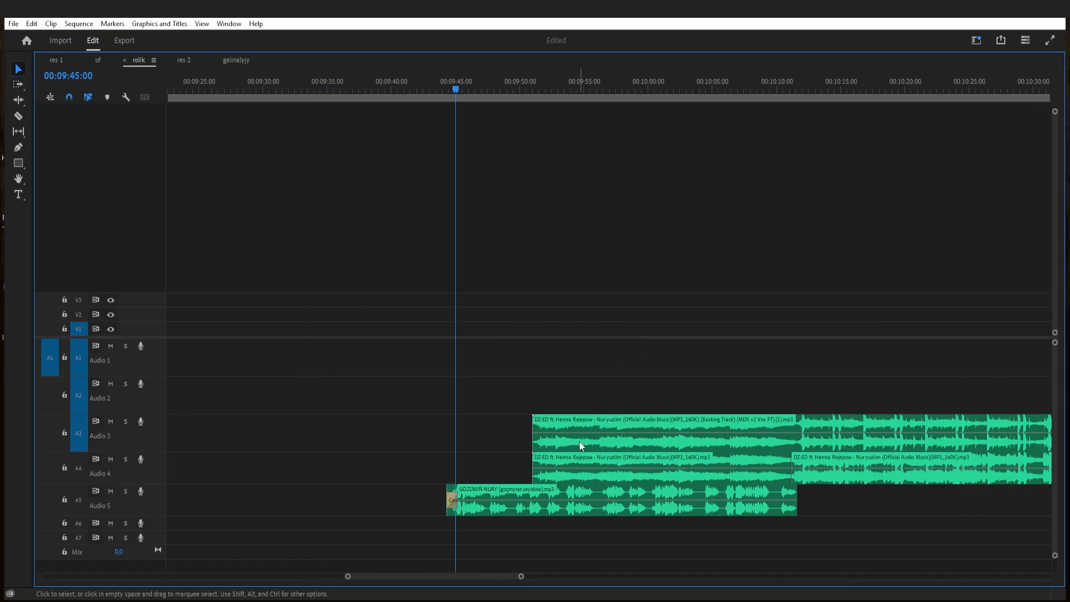
drag(560, 464, 562, 467)
key(equal)
scroll(858, 362, down, 5)
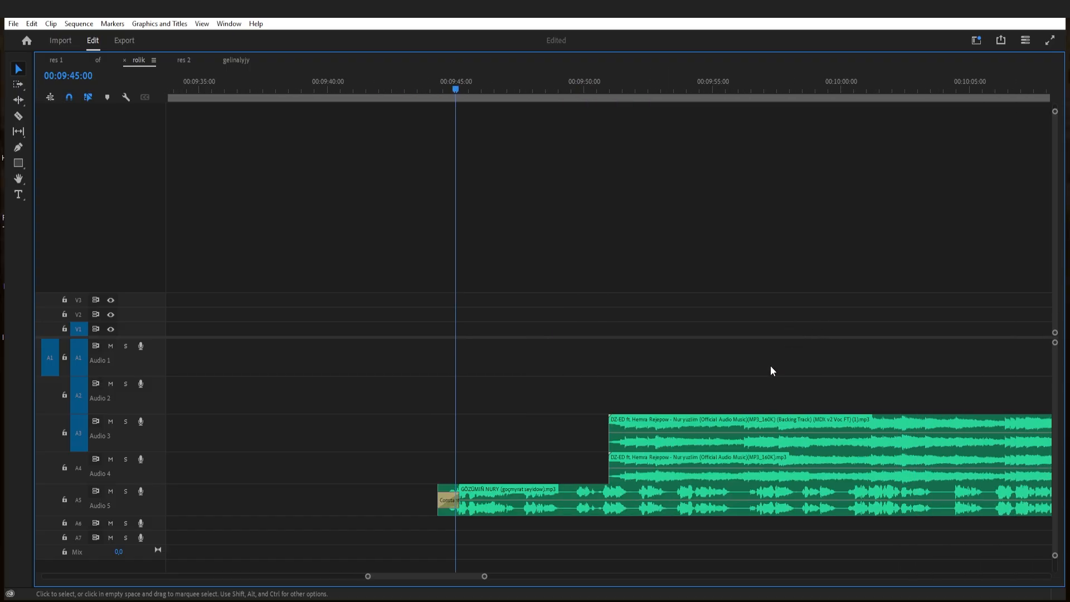
- Enable Remix on the first Nur yuzlim music clip on Audio 4
click(513, 478)
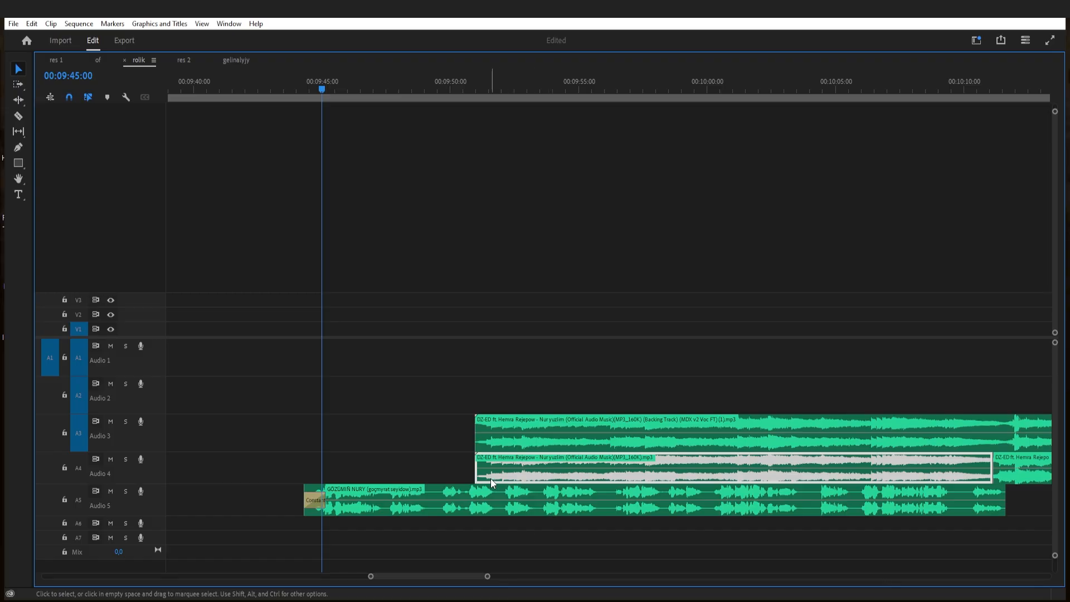
right_click(516, 472)
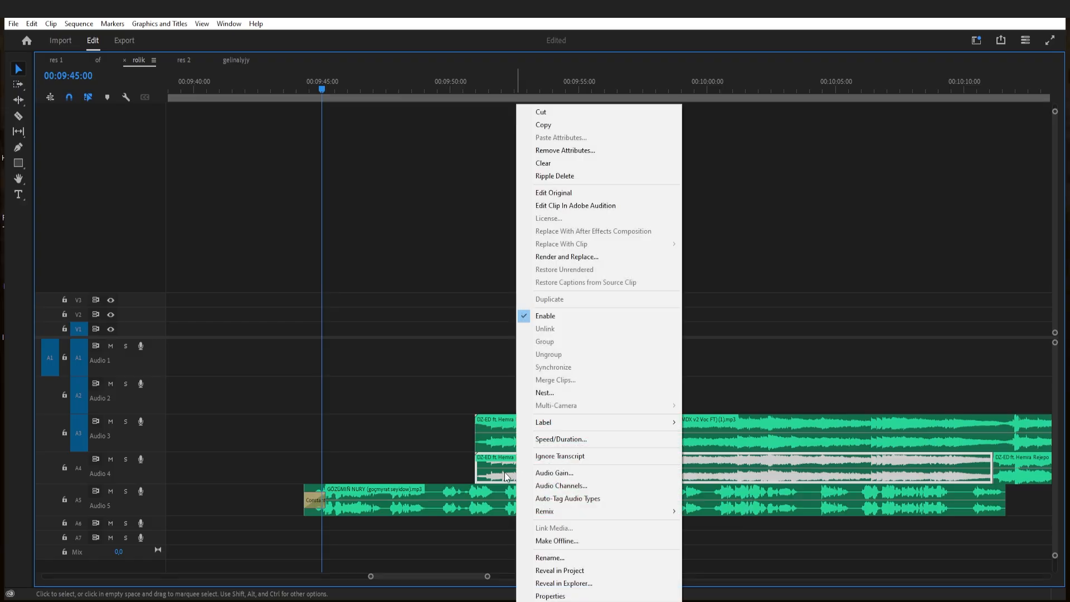
click(493, 464)
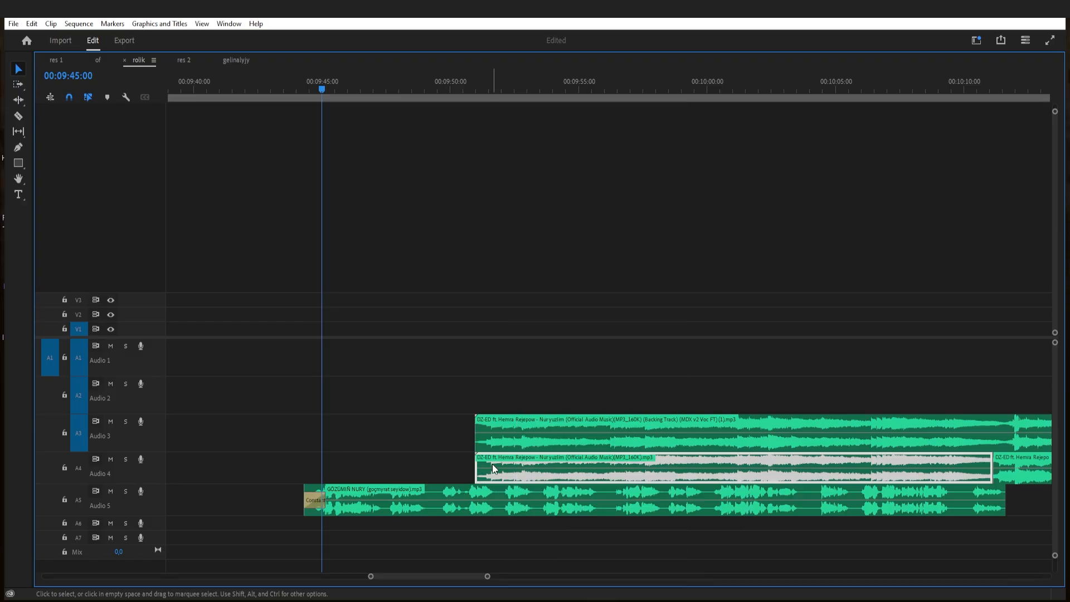
right_click(680, 471)
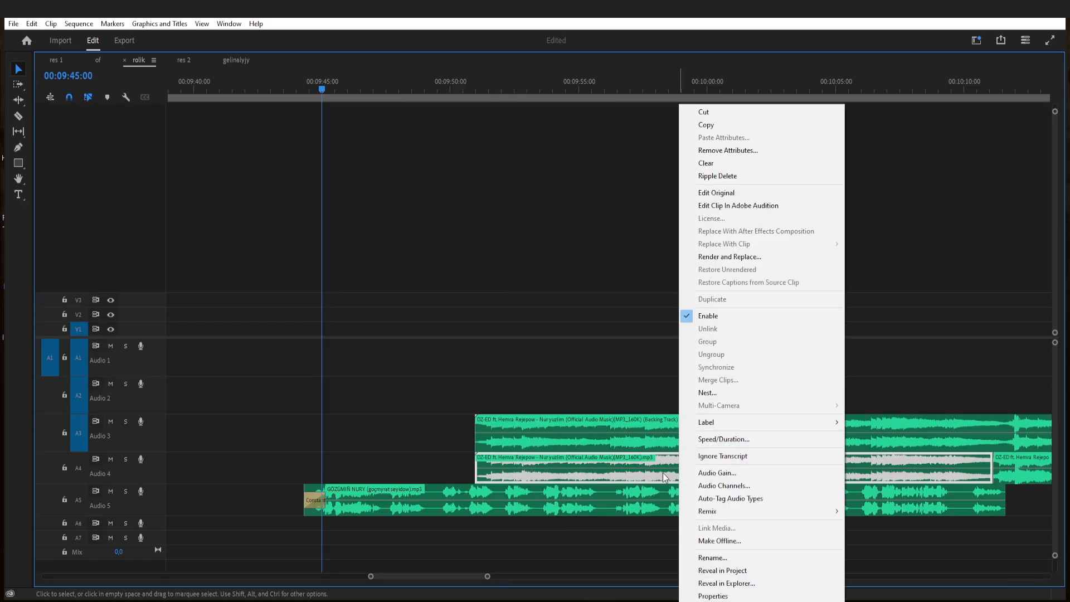
mouse_move(710, 510)
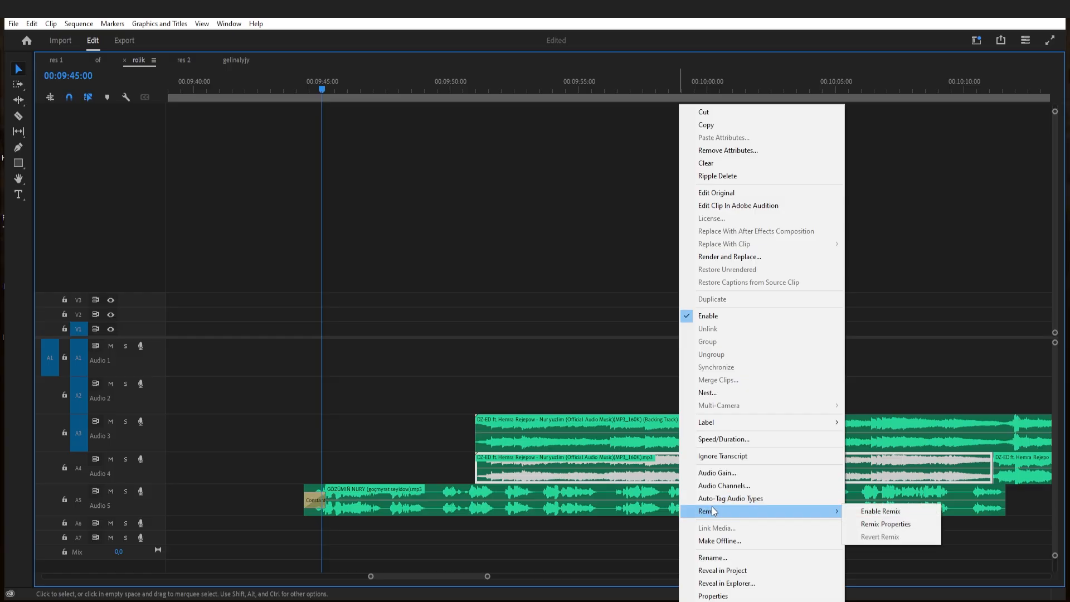
right_click(648, 472)
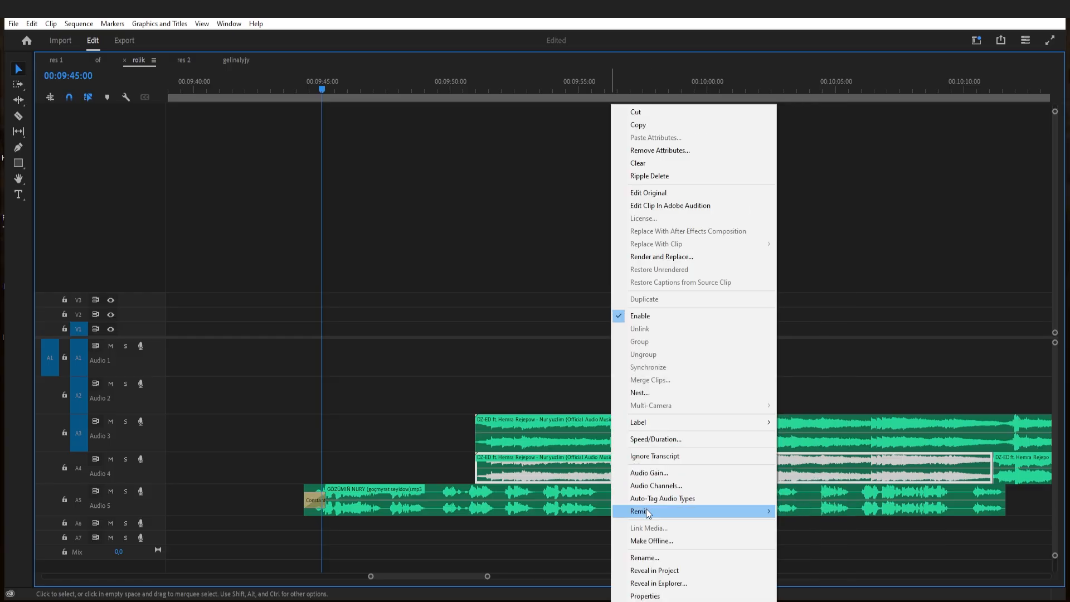
mouse_move(727, 513)
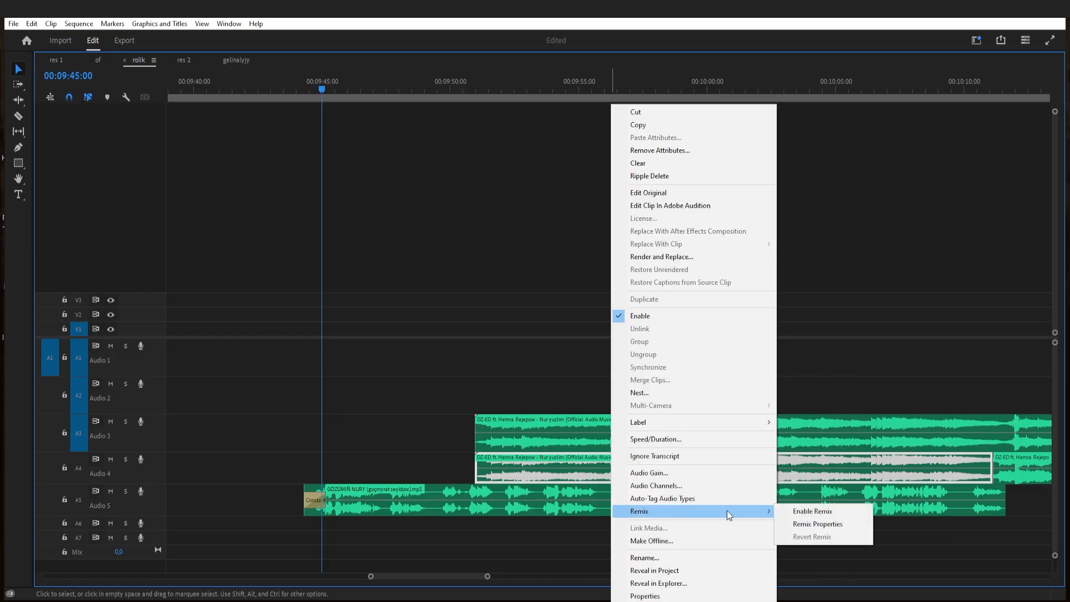
click(808, 510)
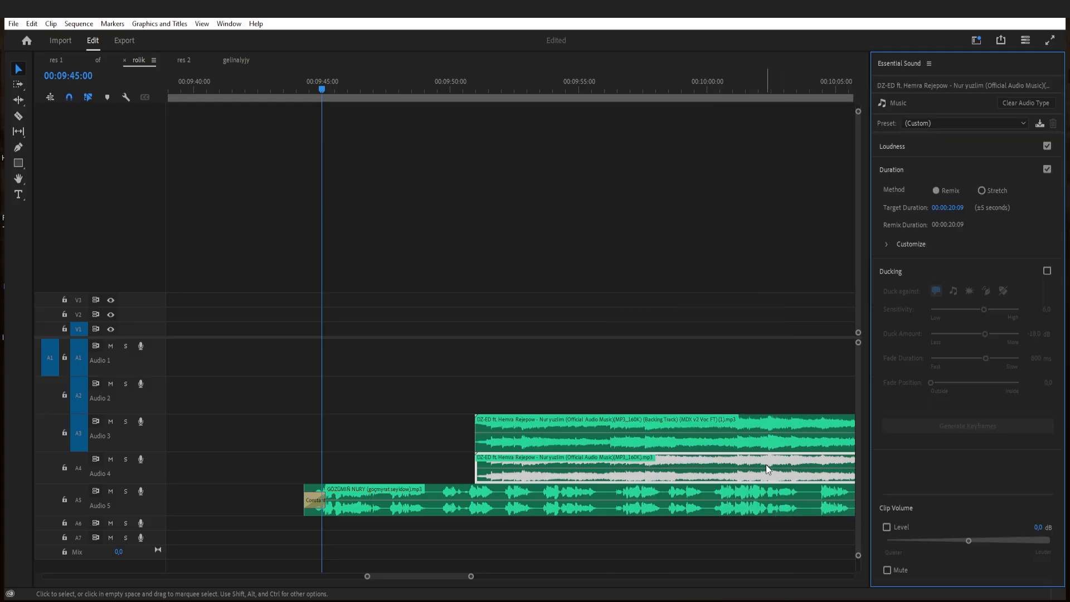
- Move the first music clip on Audio 4 earlier until it starts at about 00:09:43, ahead of the voice clip, playing the mix between shifts
scroll(614, 362, down, 2)
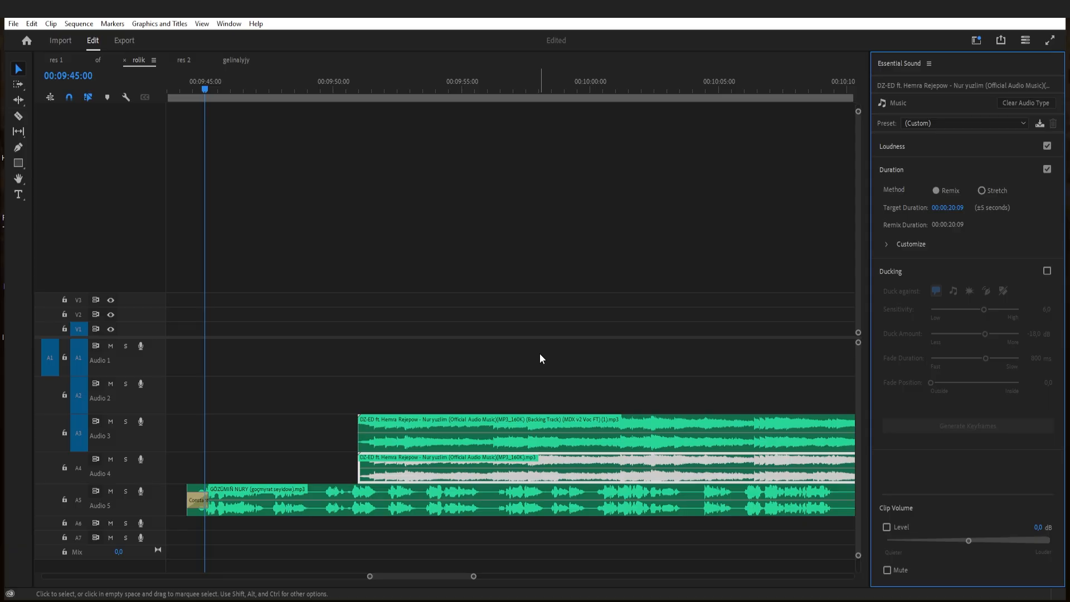
scroll(483, 464, down, 3)
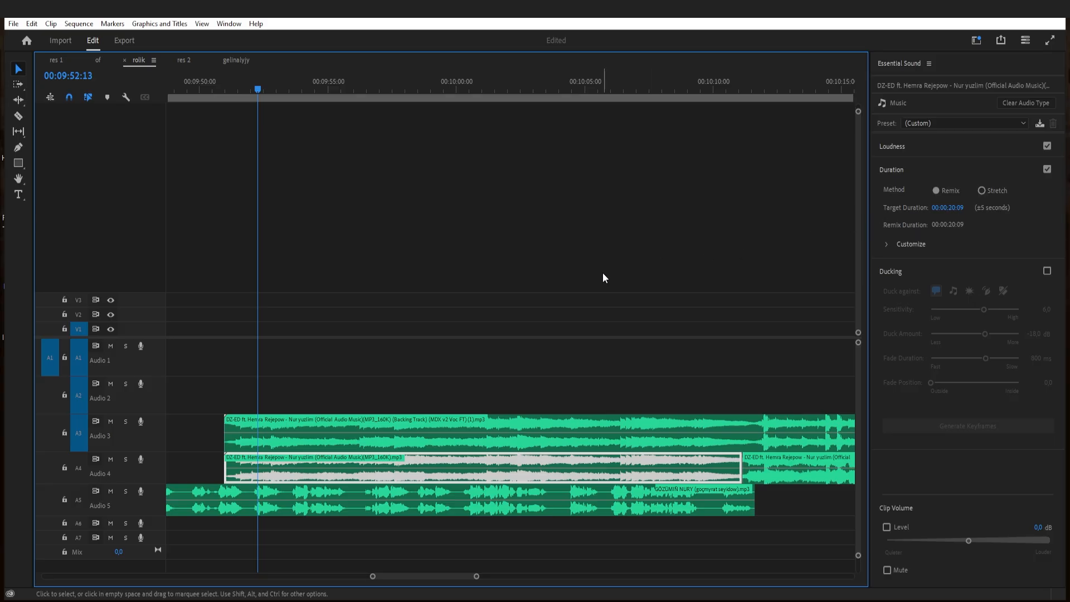
scroll(603, 276, up, 1)
scroll(529, 440, down, 2)
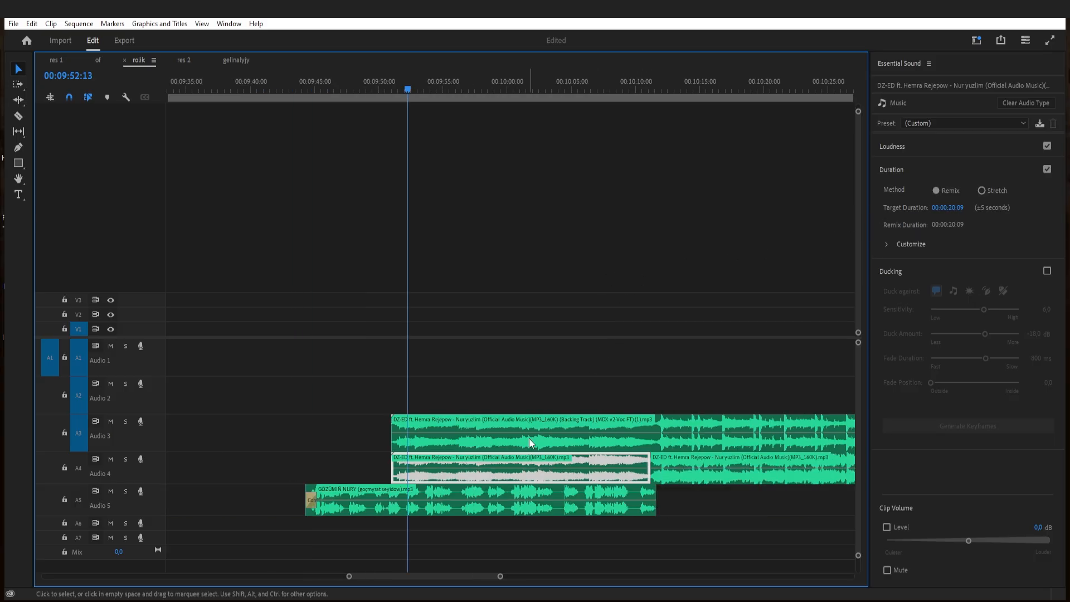
drag(502, 459, 419, 460)
click(310, 88)
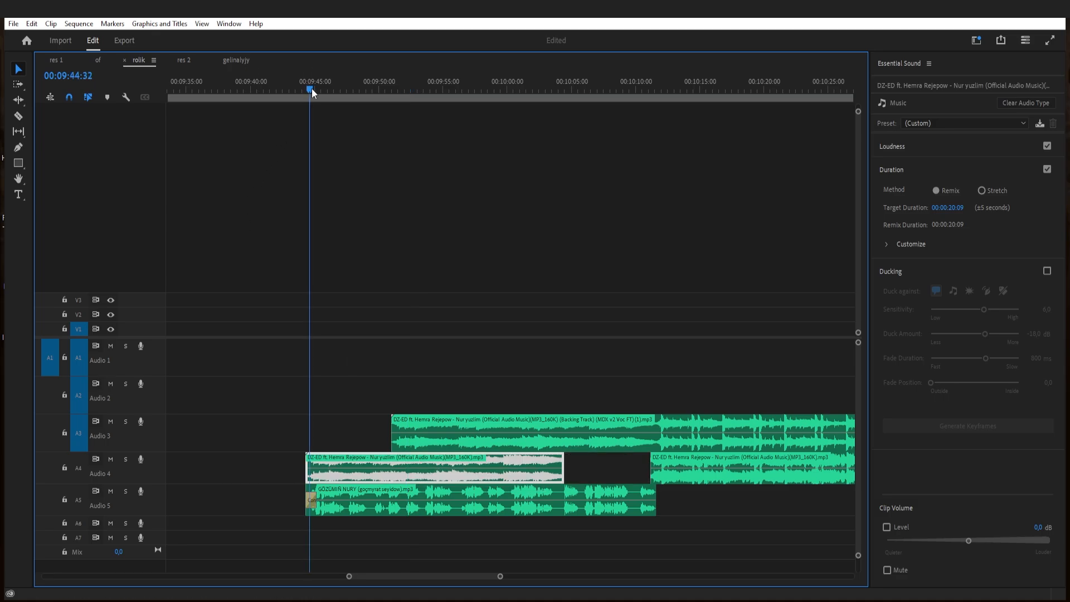
key(=)
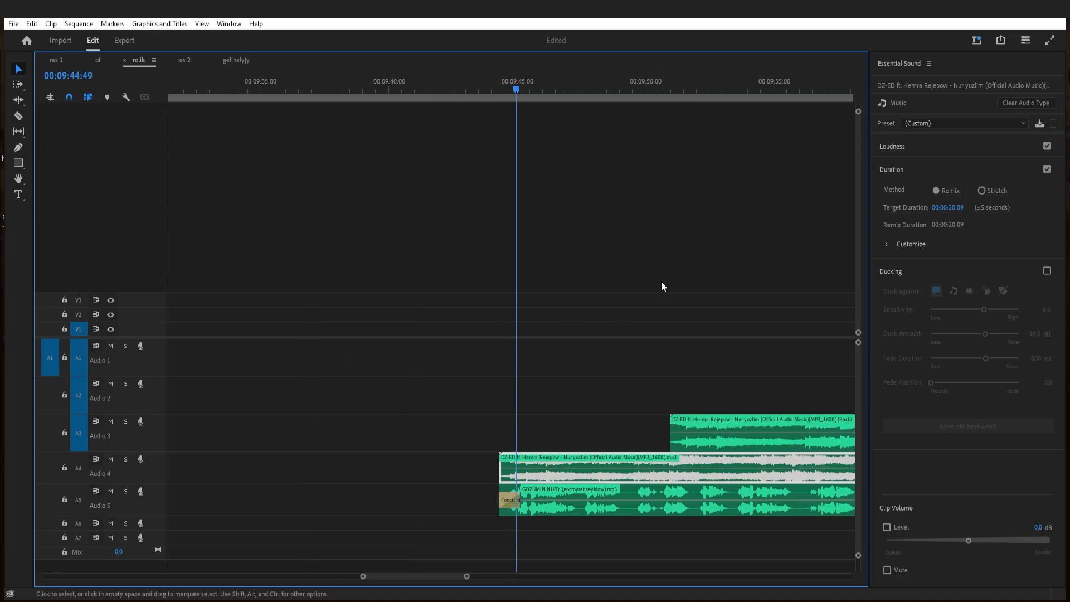
scroll(656, 287, down, 2)
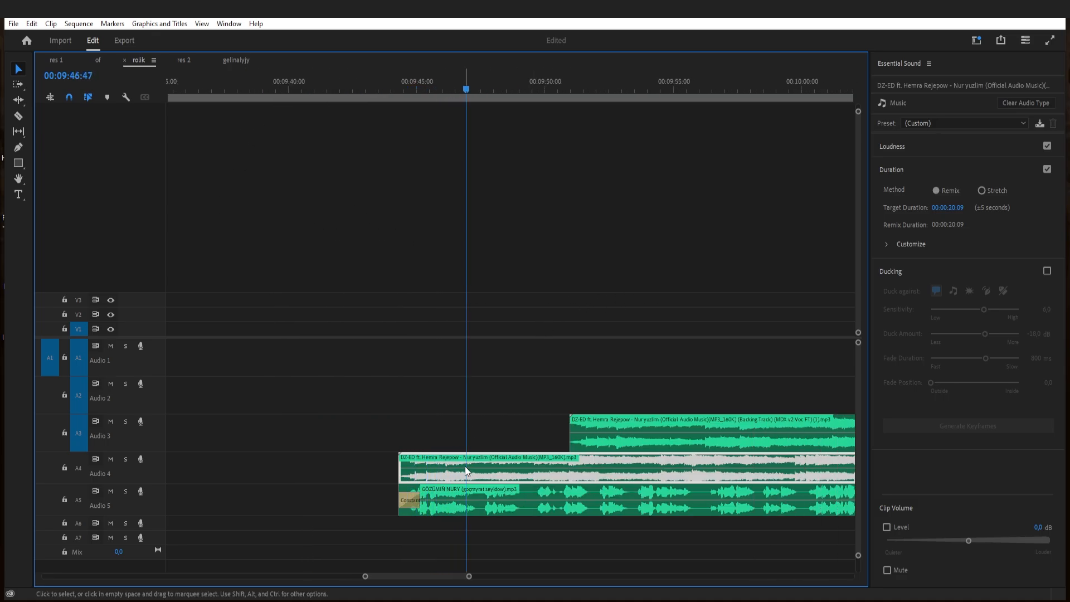
drag(466, 471, 430, 472)
click(355, 86)
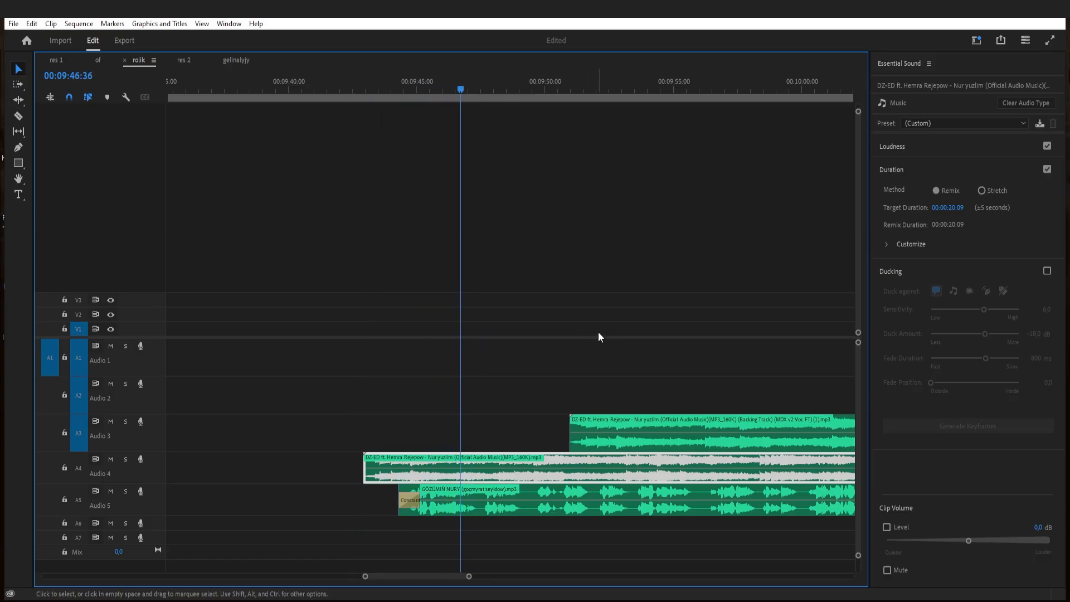
- Examine the gap on Audio 4 between the end of the moved music clip and the following music clip
key(minus)
key(minus)
click(600, 85)
key(equal)
key(equal)
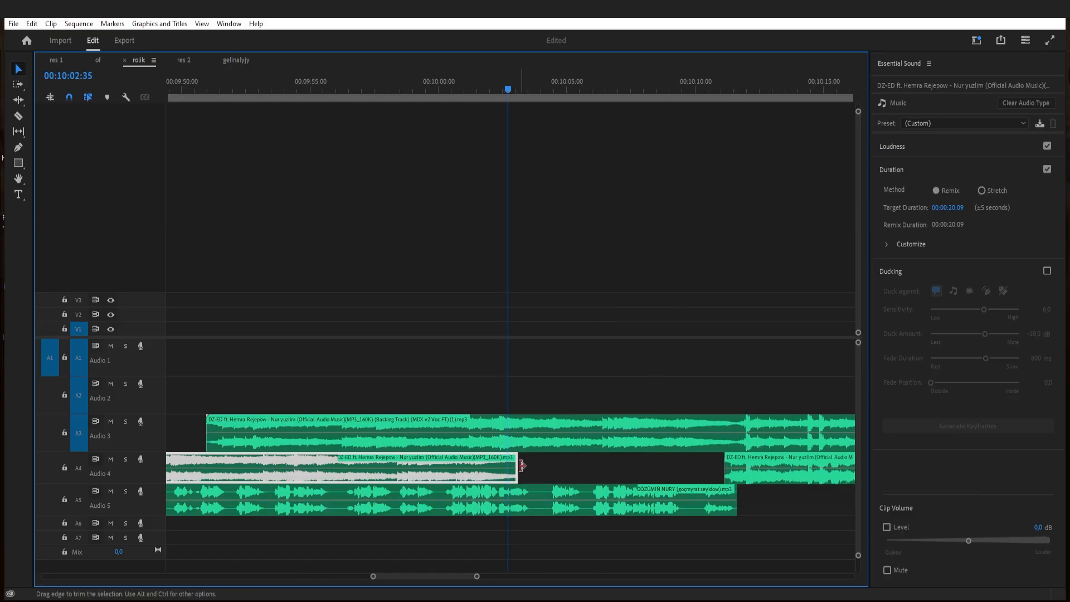
key(minus)
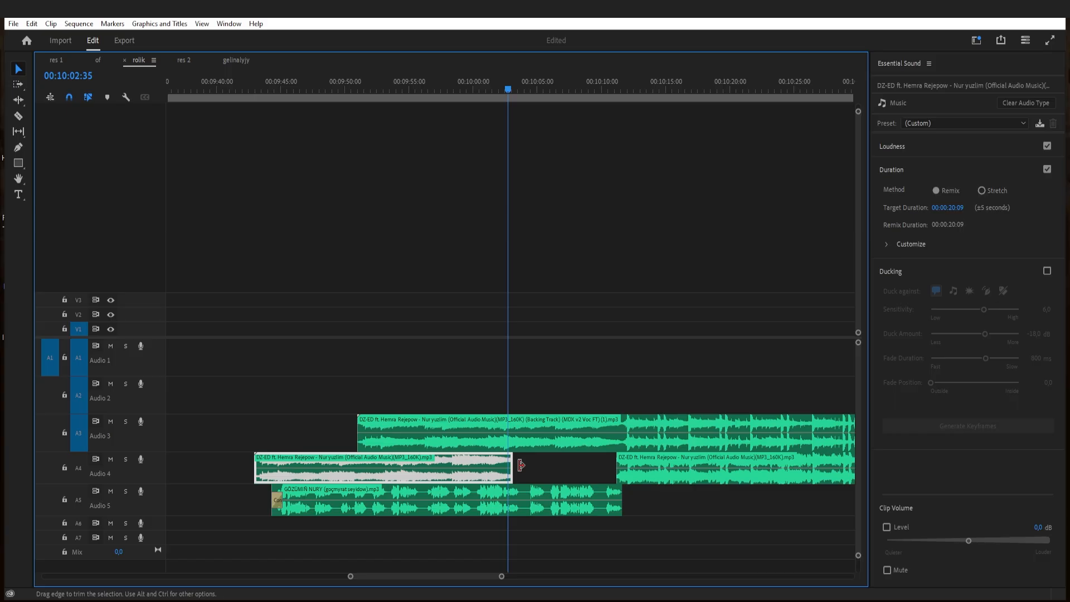
key(equal)
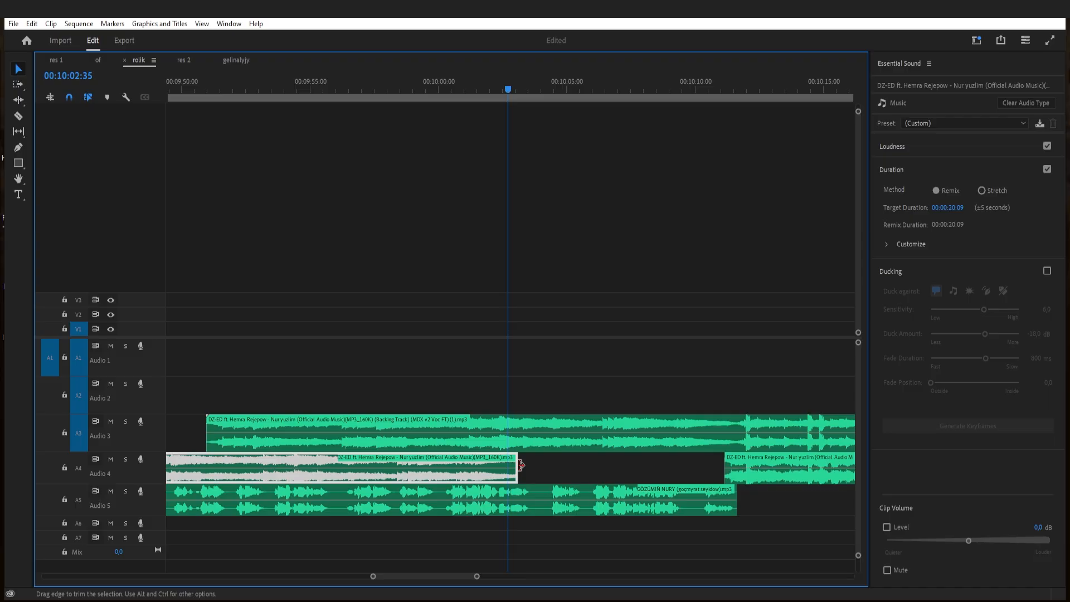
scroll(402, 303, up, 2)
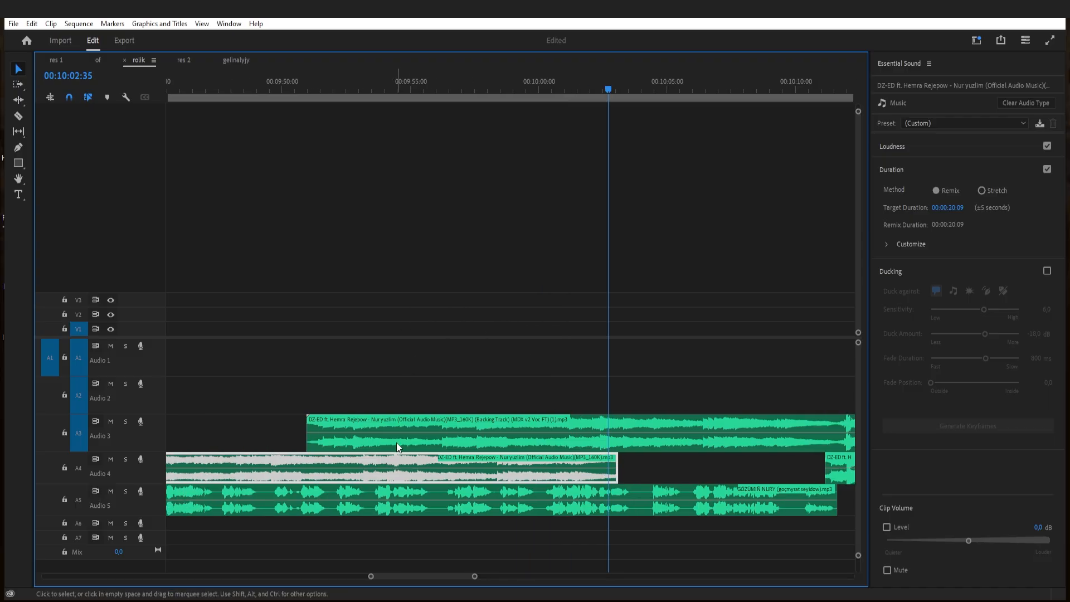
key(c)
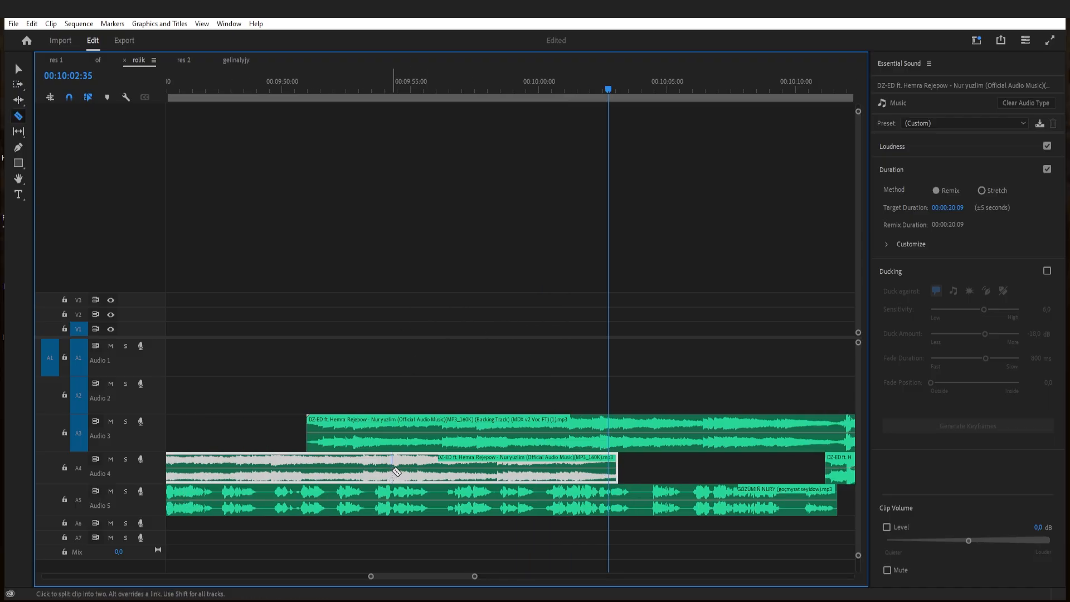
key(v)
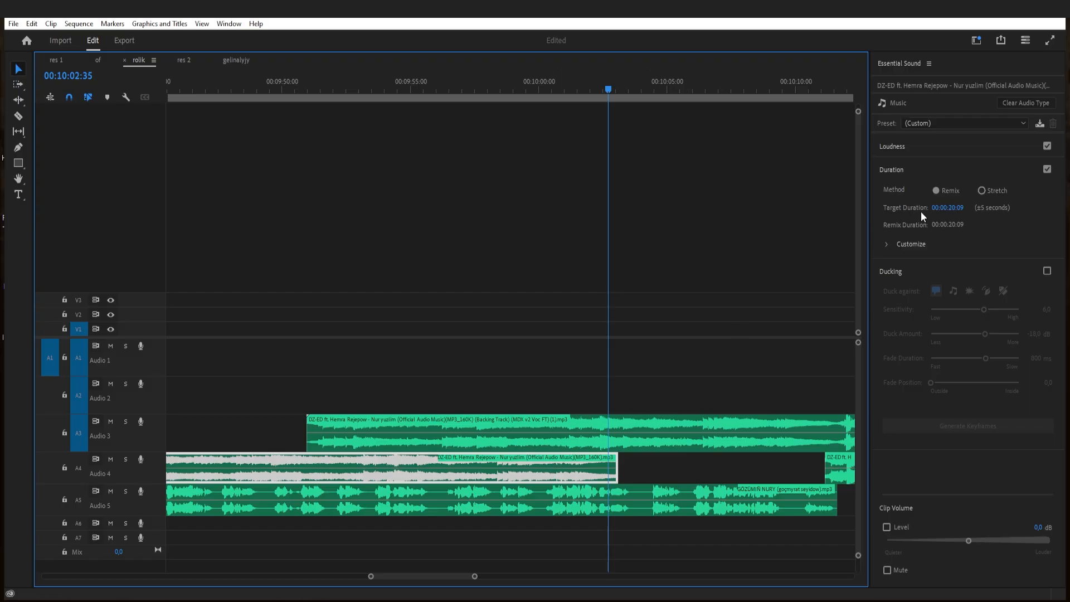
- Increase the Remix target duration of the first Audio 4 music clip until it reaches the following music clip, and deselect it
click(938, 212)
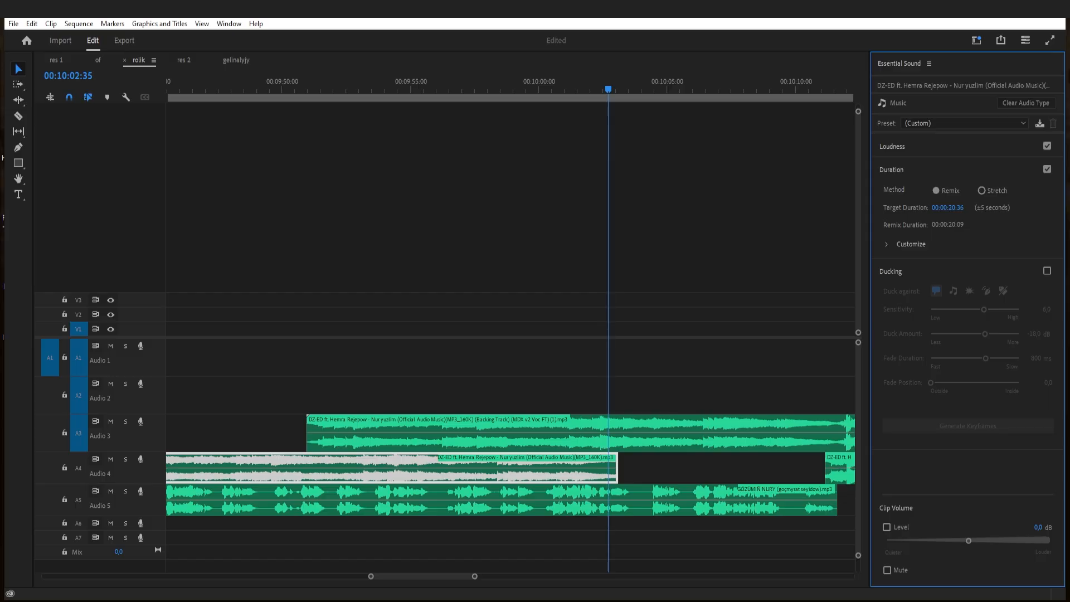
drag(938, 212, 951, 212)
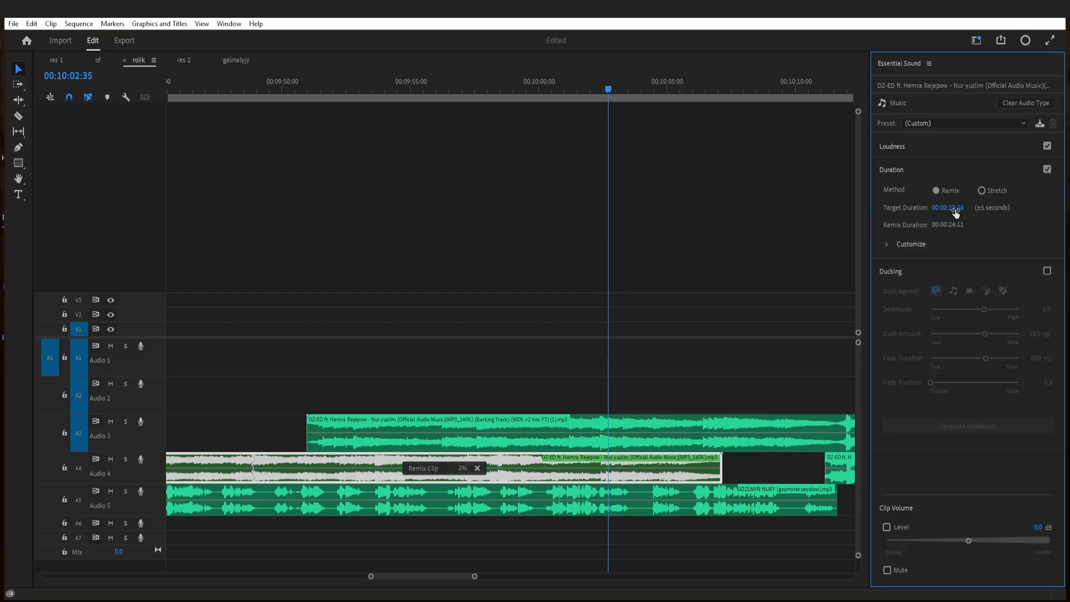
drag(947, 207, 950, 207)
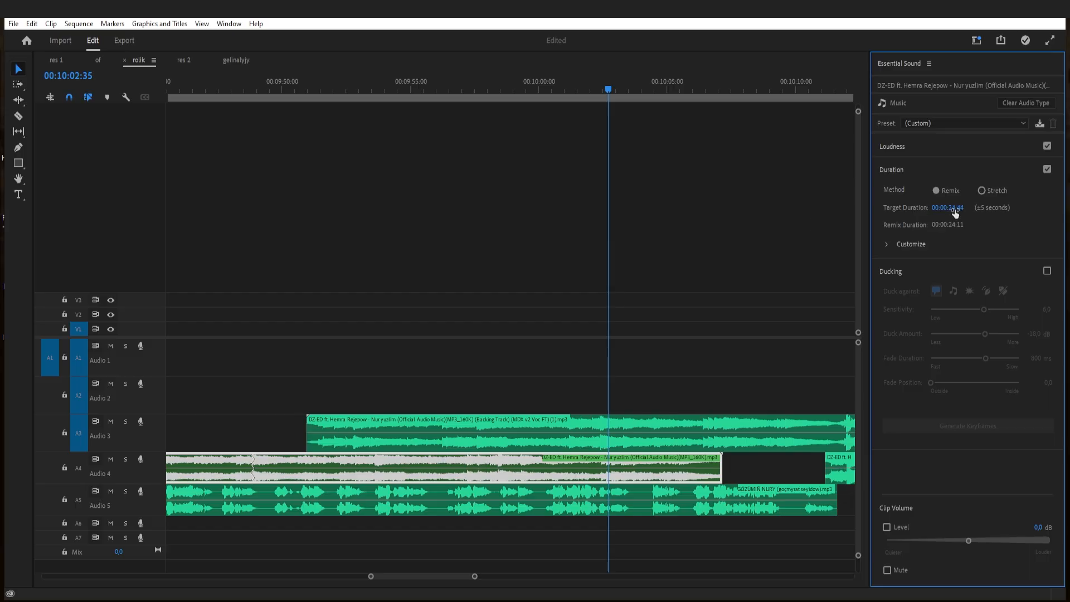
drag(954, 211, 954, 212)
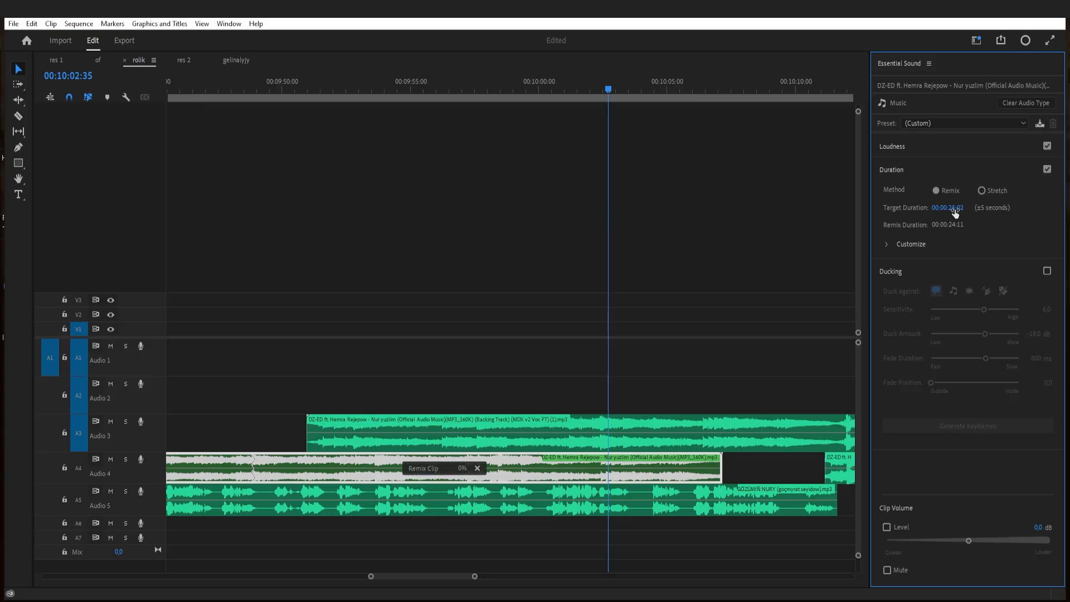
click(429, 217)
key(minus)
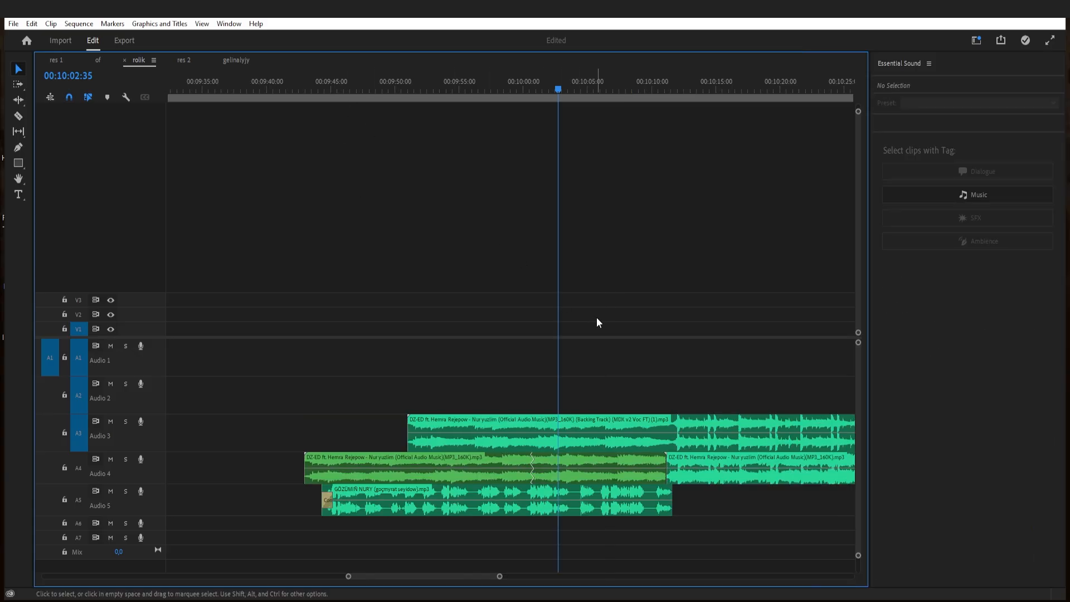
- Examine the remix cut in the extended Audio 4 clip and play the mix from 00:09:44:21
key(equal)
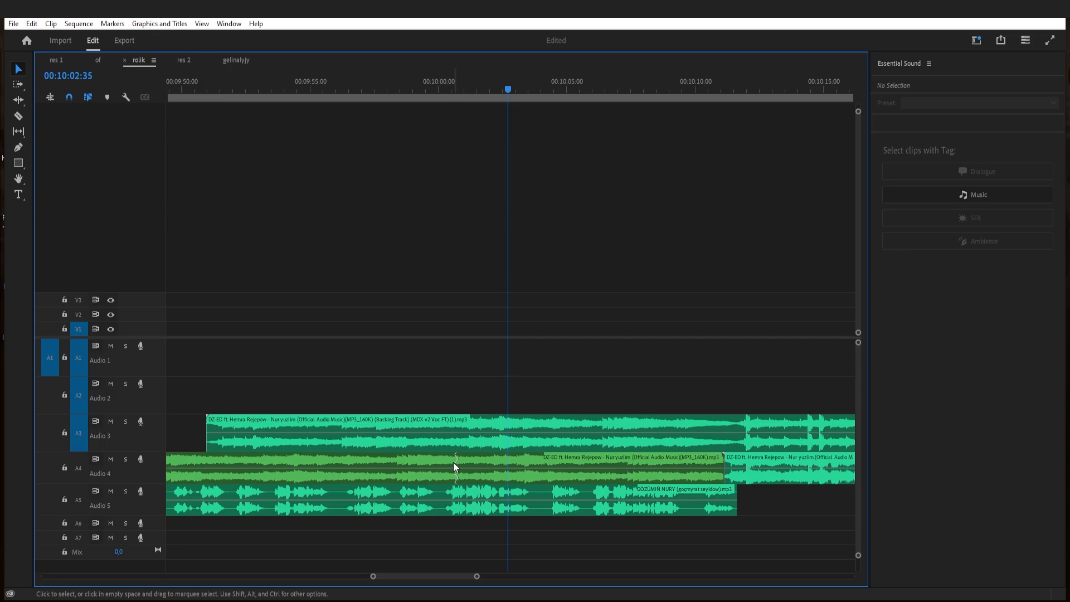
key(minus)
click(273, 87)
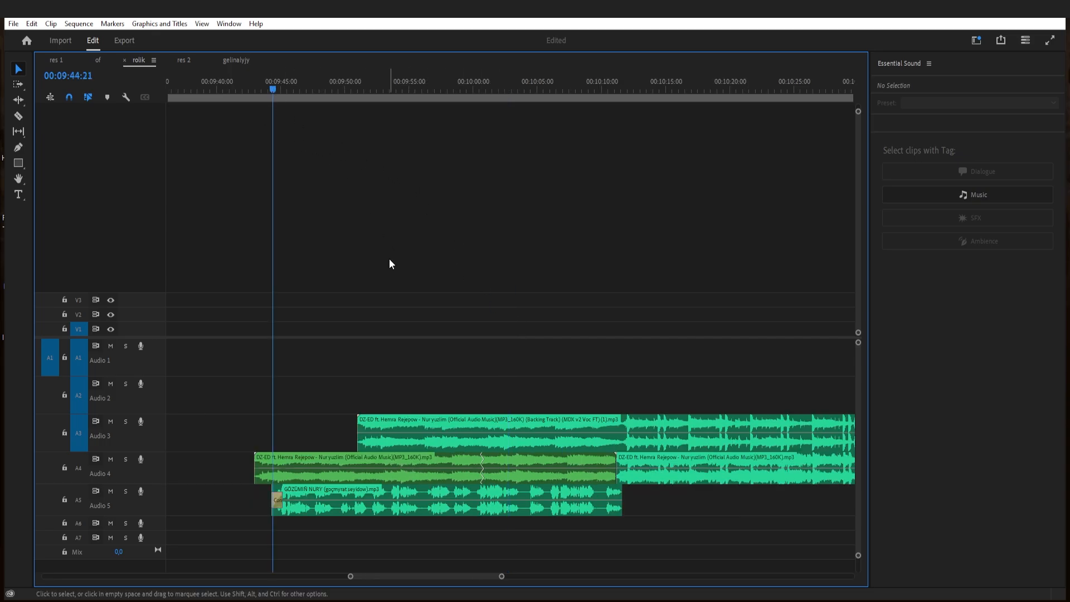
key(space)
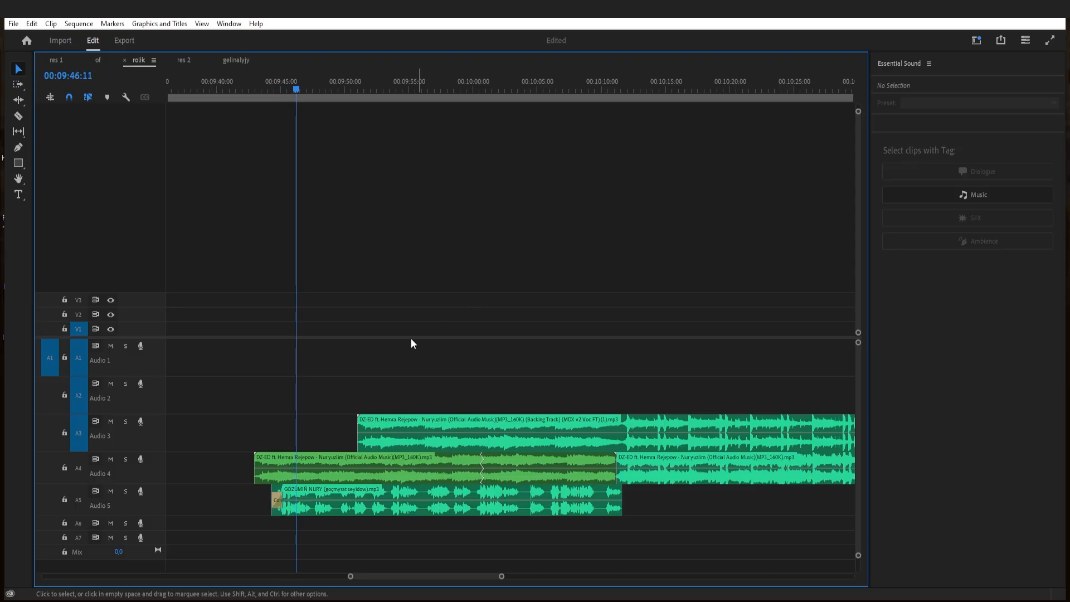
- Mute Audio 3 and play the mix from about 00:09:59 across the join between the two Audio 4 music clips
click(112, 421)
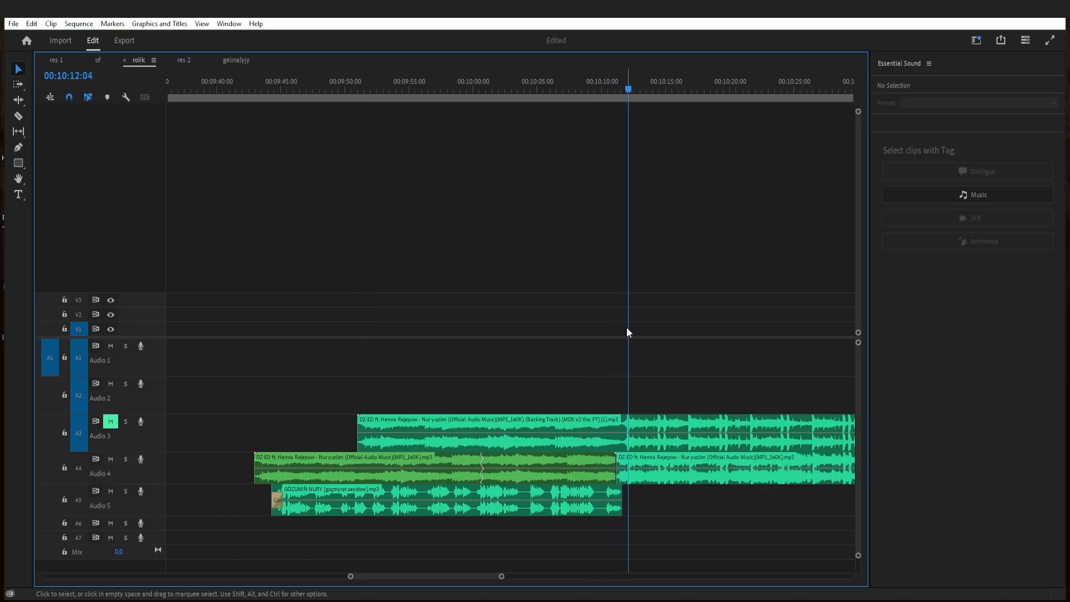
drag(582, 82, 465, 82)
key(minus)
key(equal)
key(space)
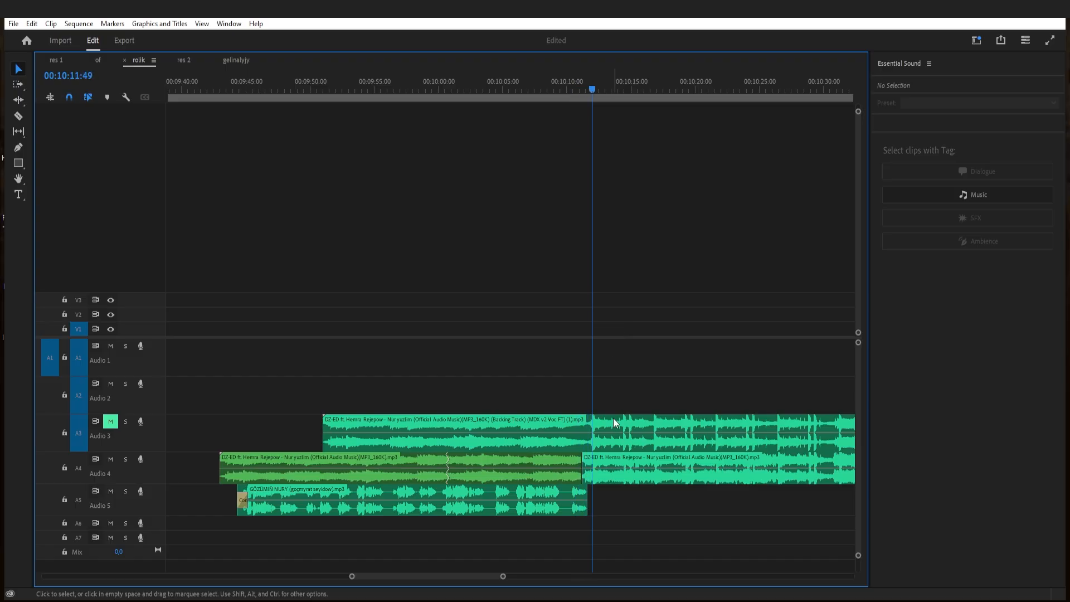
- Try a default audio crossfade at the join between the first two Audio 4 music clips and play across it
click(583, 471)
key(ctrl+shift+d)
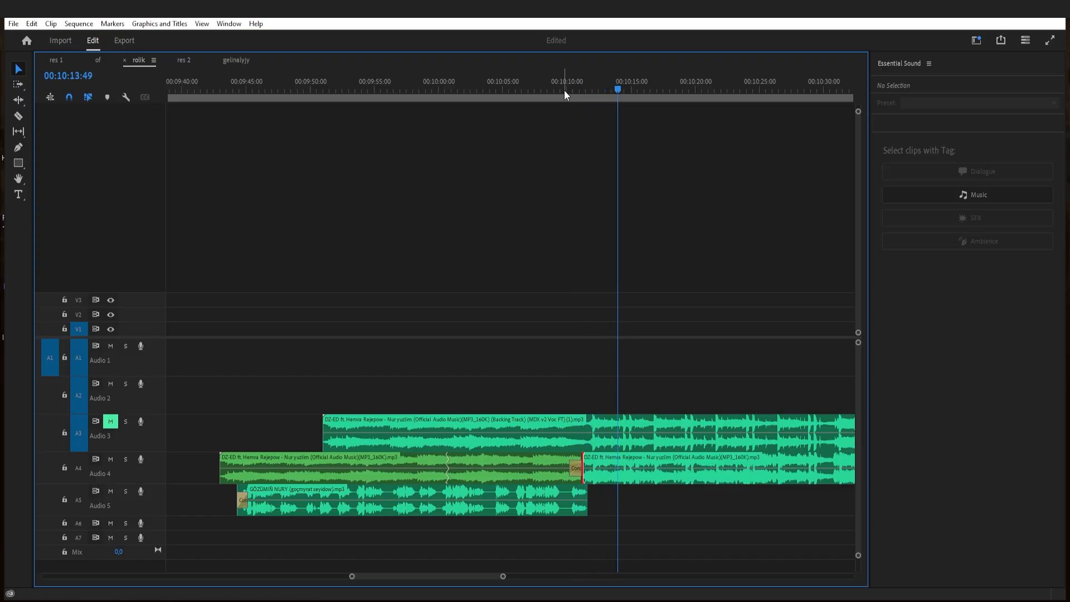
click(557, 88)
key(equal)
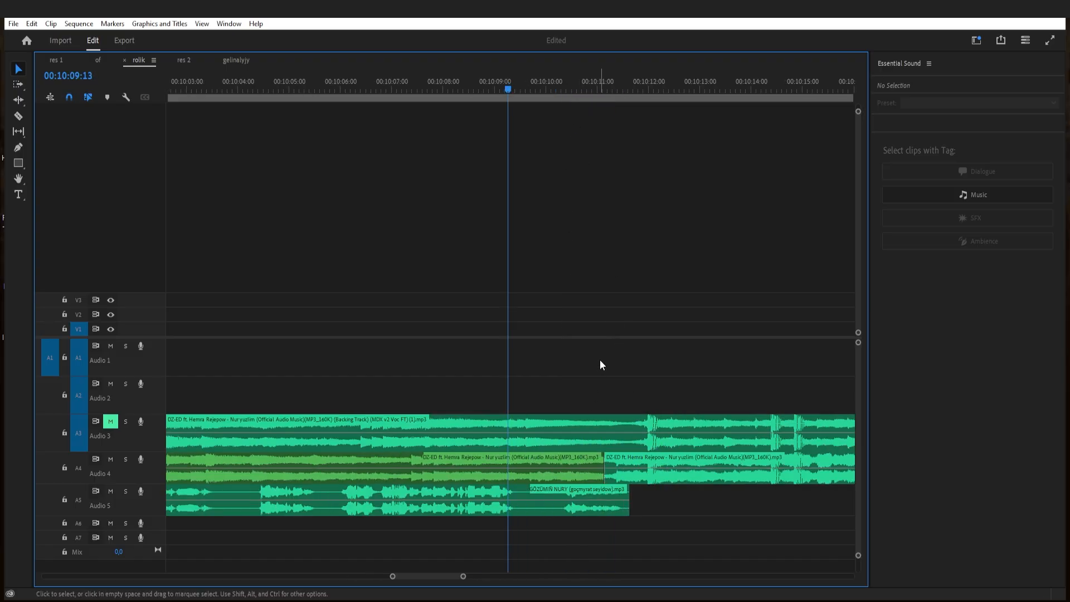
- Move the first Audio 4 music clip about one second earlier, fine-tuning its position in small nudges
scroll(585, 336, left, 4)
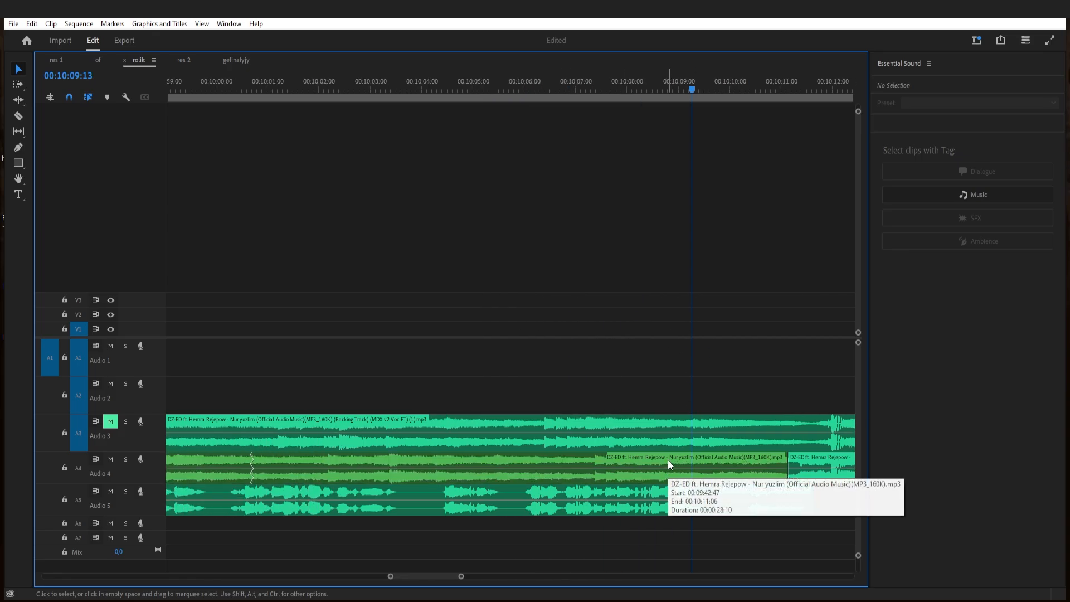
drag(668, 460, 633, 459)
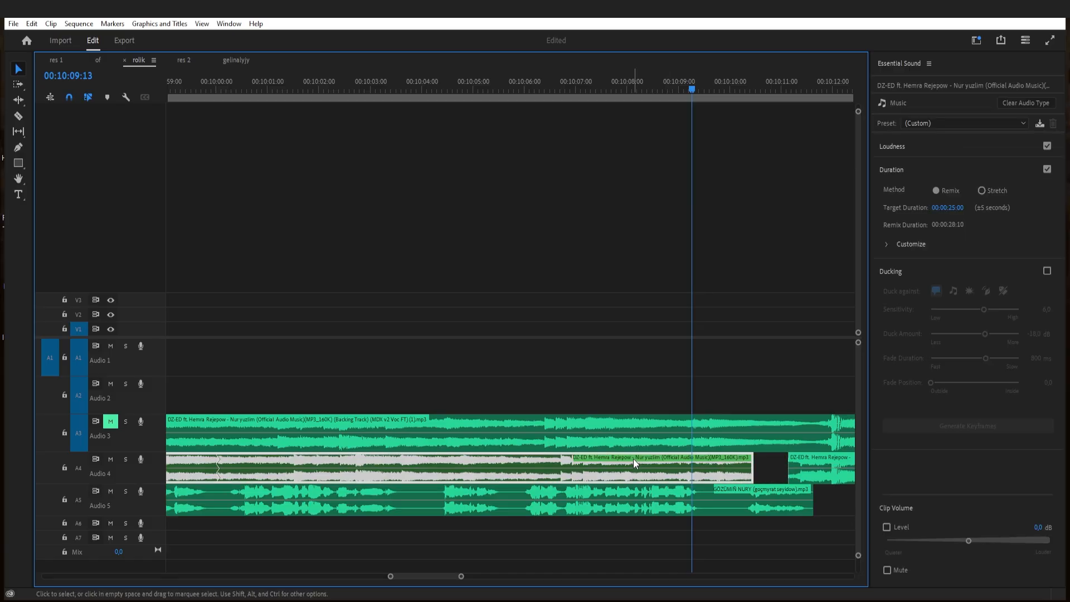
key(alt+Left)
key(alt+Left)
key(alt+Left)
key(alt+Left)
key(alt+Left)
key(alt+Left)
key(alt+Left)
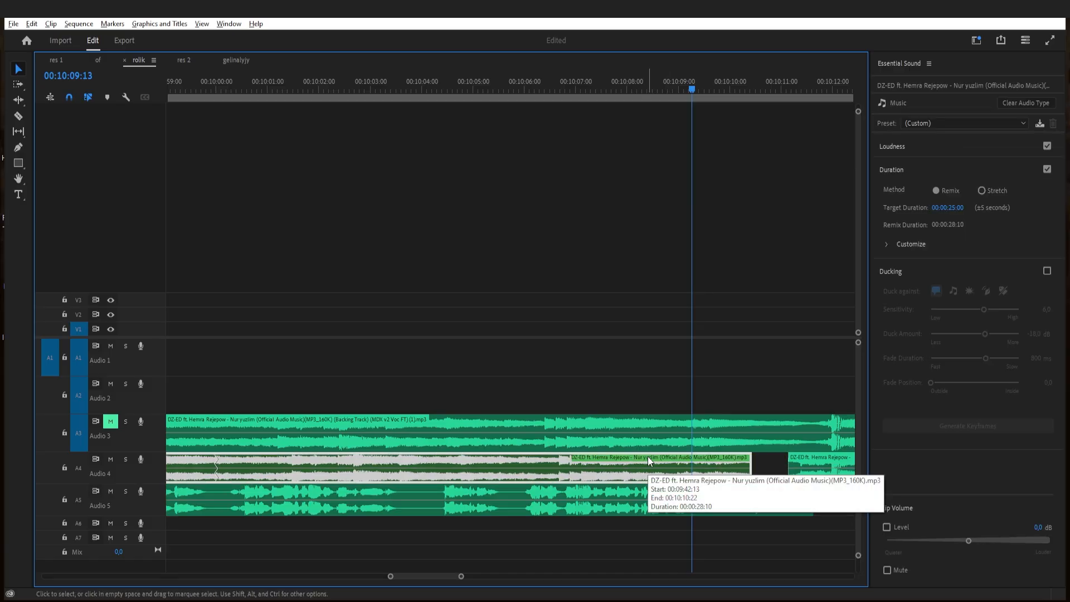
key(alt+Left)
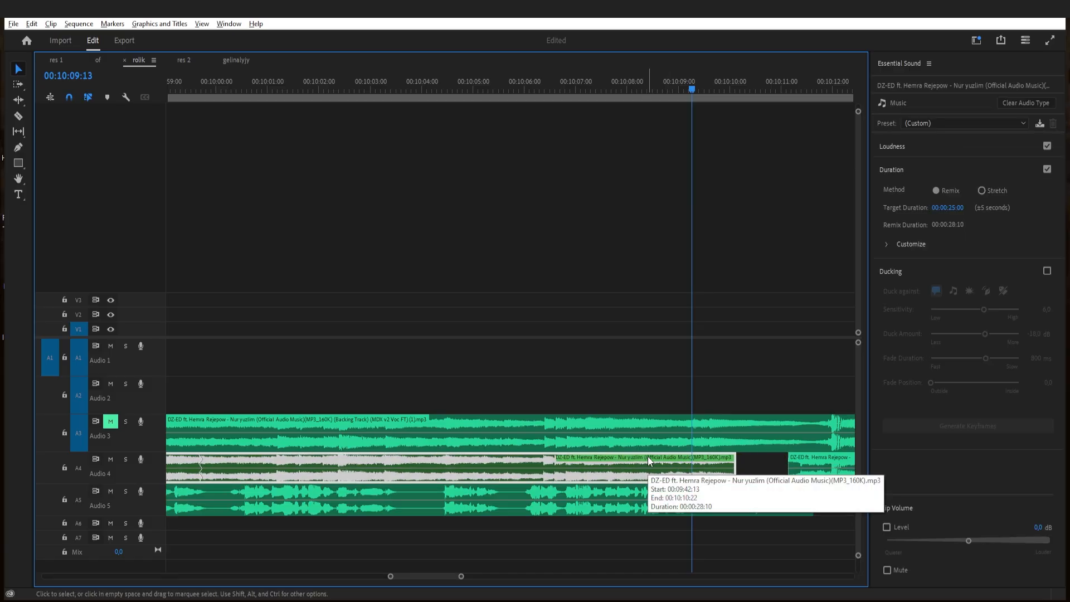
right_click(649, 460)
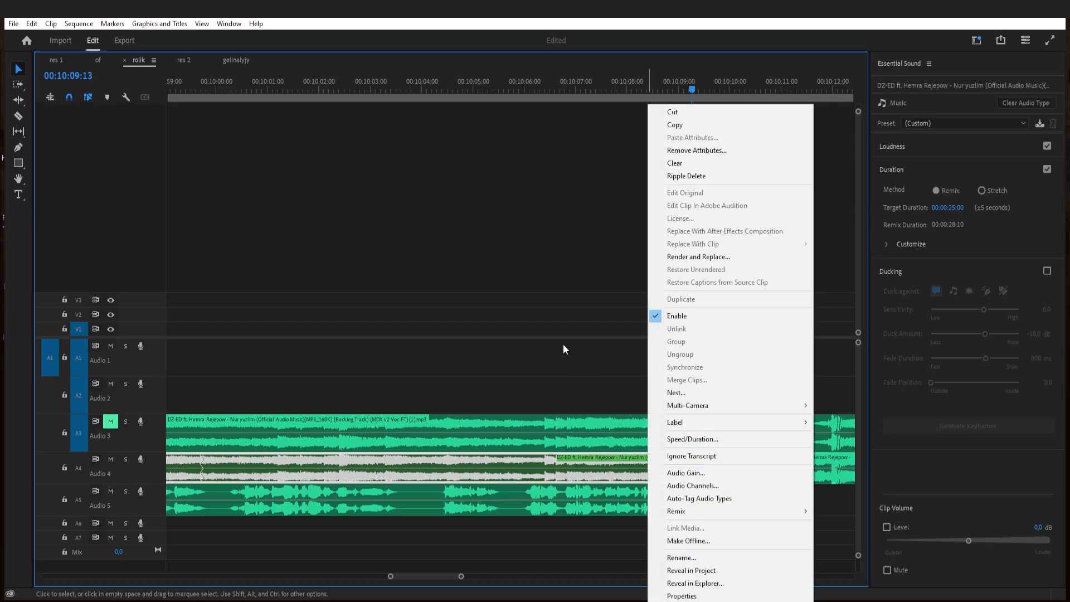
click(563, 340)
- Select the gap between the two Audio 4 music clips and play the mix from 00:10:06:14 up to it
key(minus)
key(minus)
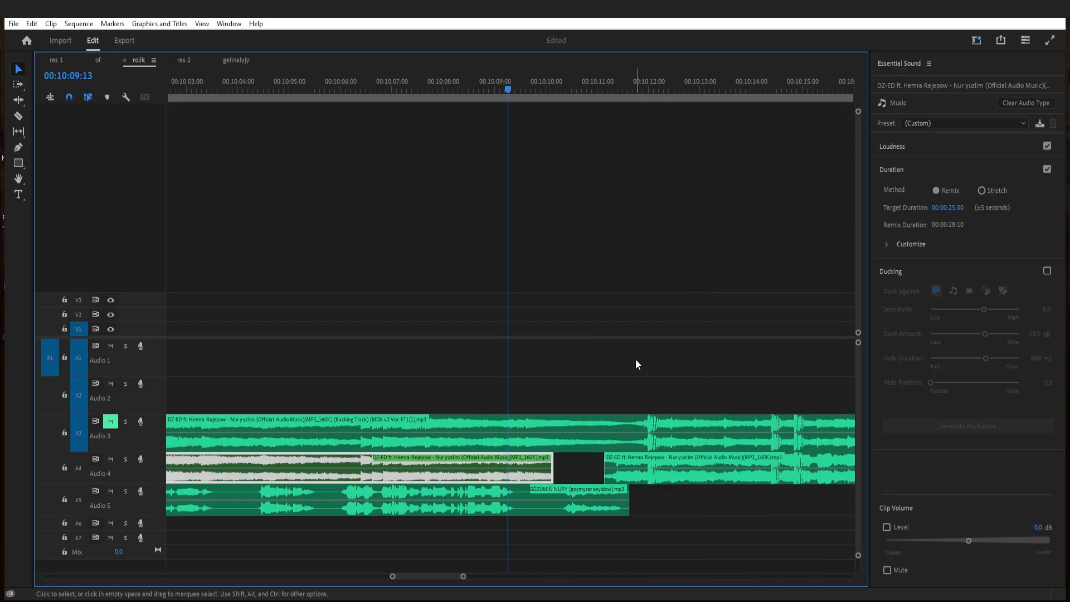
key(equal)
key(equal)
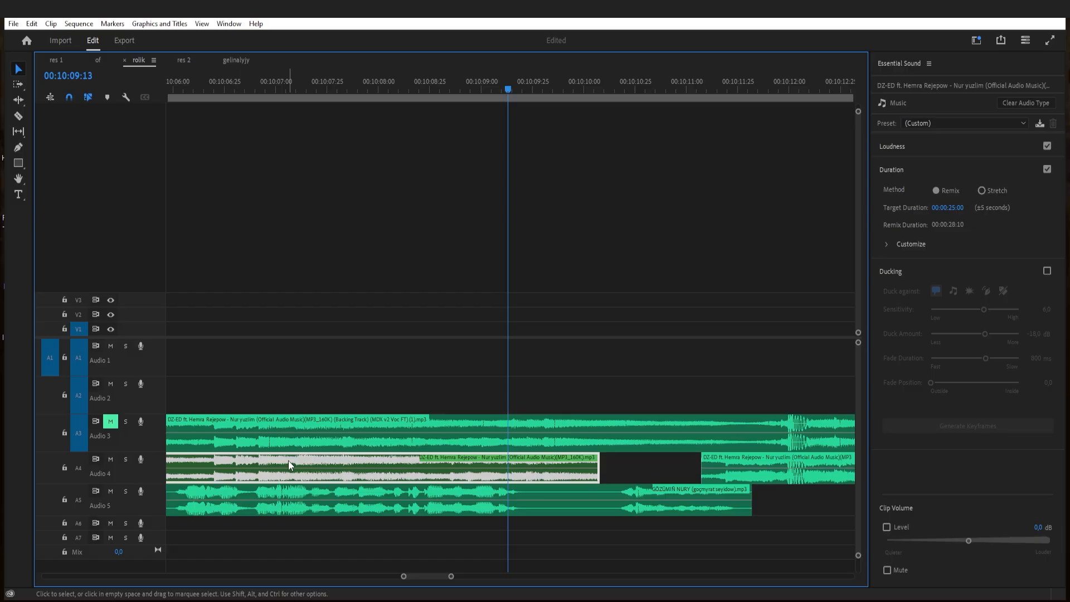
drag(604, 471, 695, 471)
click(671, 471)
key(minus)
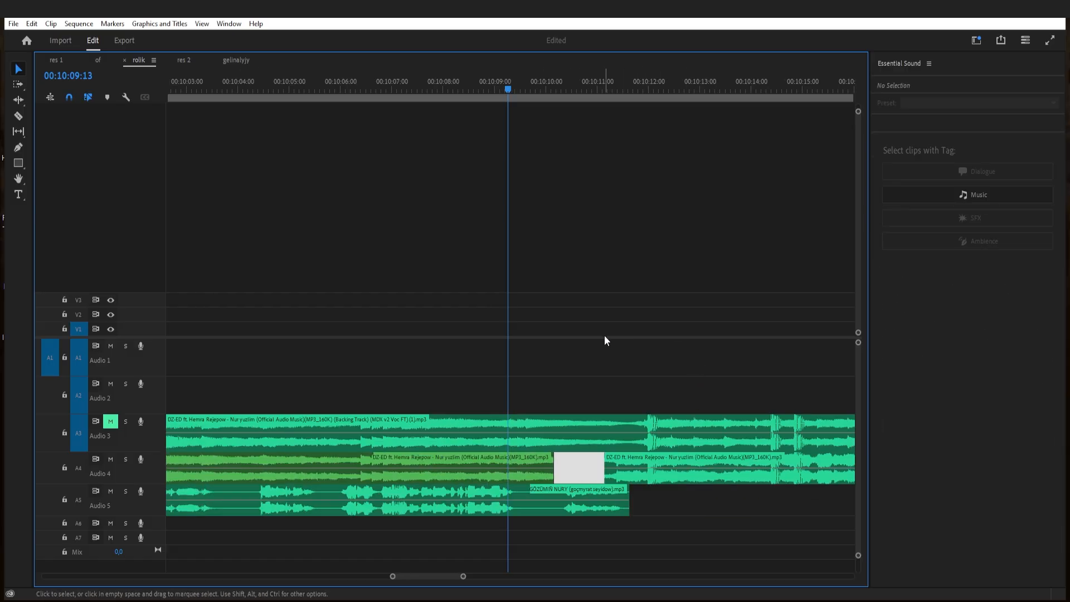
scroll(538, 331, up, 3)
click(505, 83)
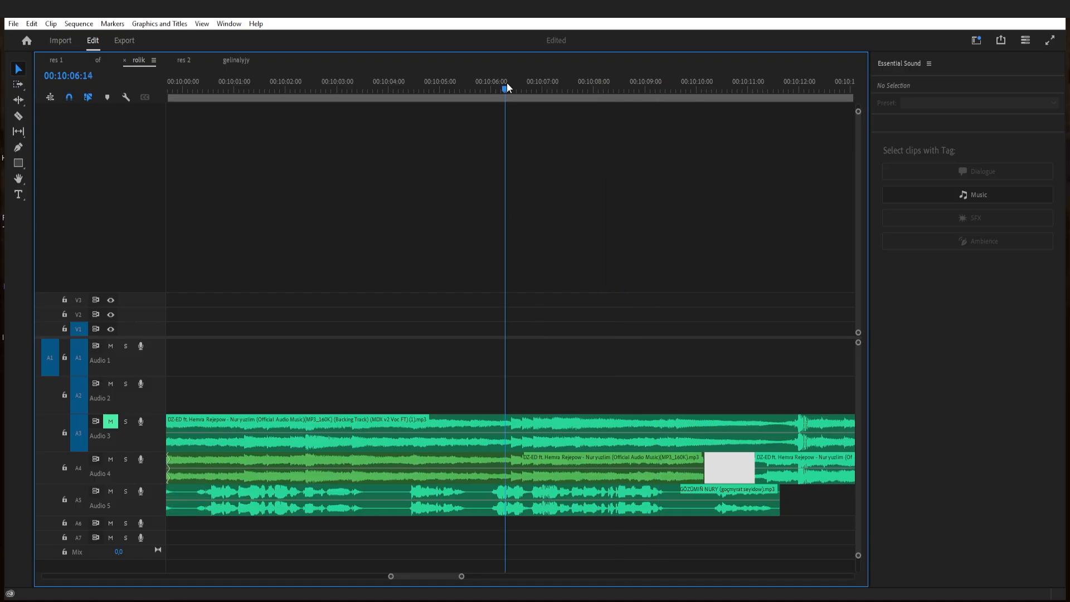
key(space)
scroll(646, 326, down, 2)
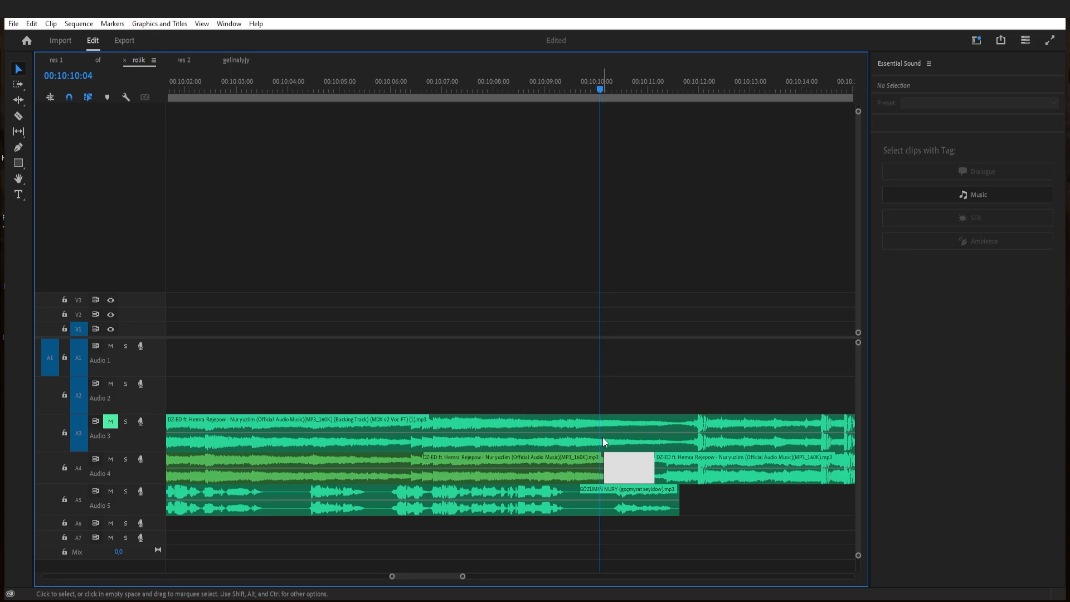
- Split the Audio 3 backing track at 00:10:10:04 and extend the second Audio 4 music clip's start back over the gap
key(c)
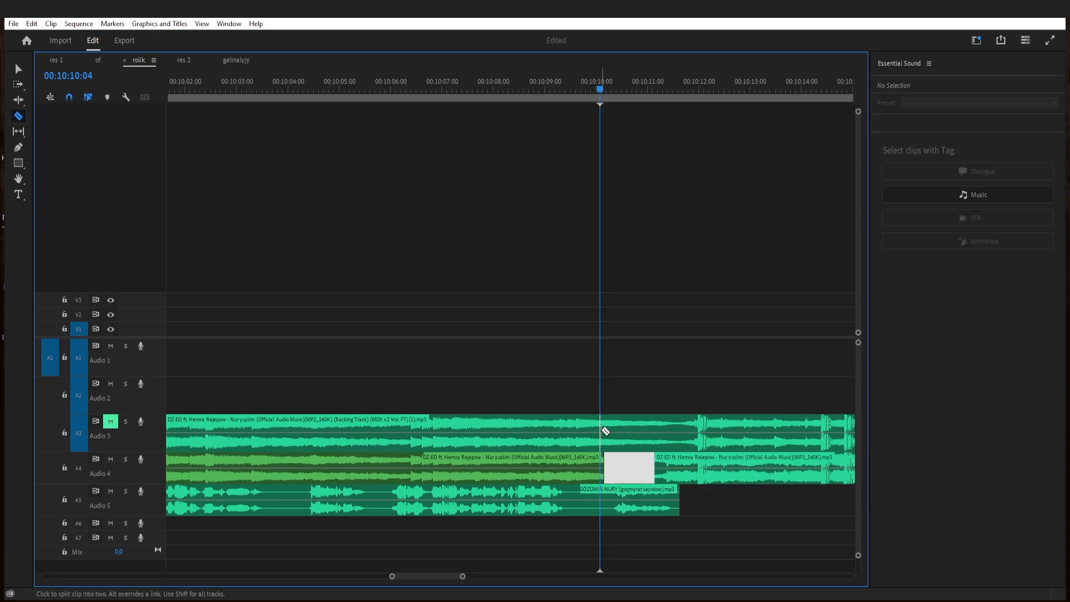
click(602, 432)
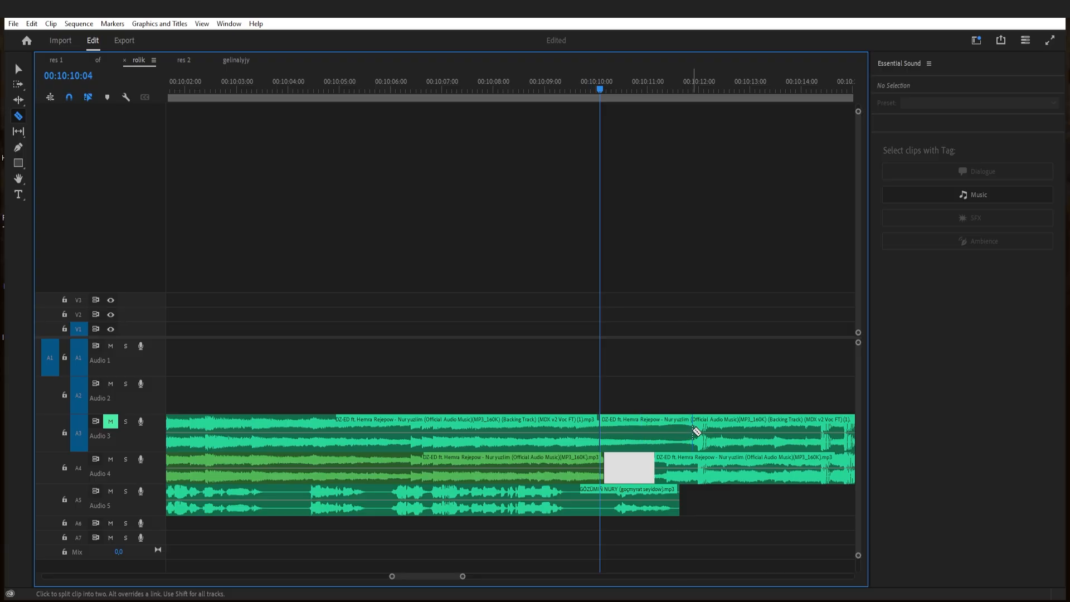
key(v)
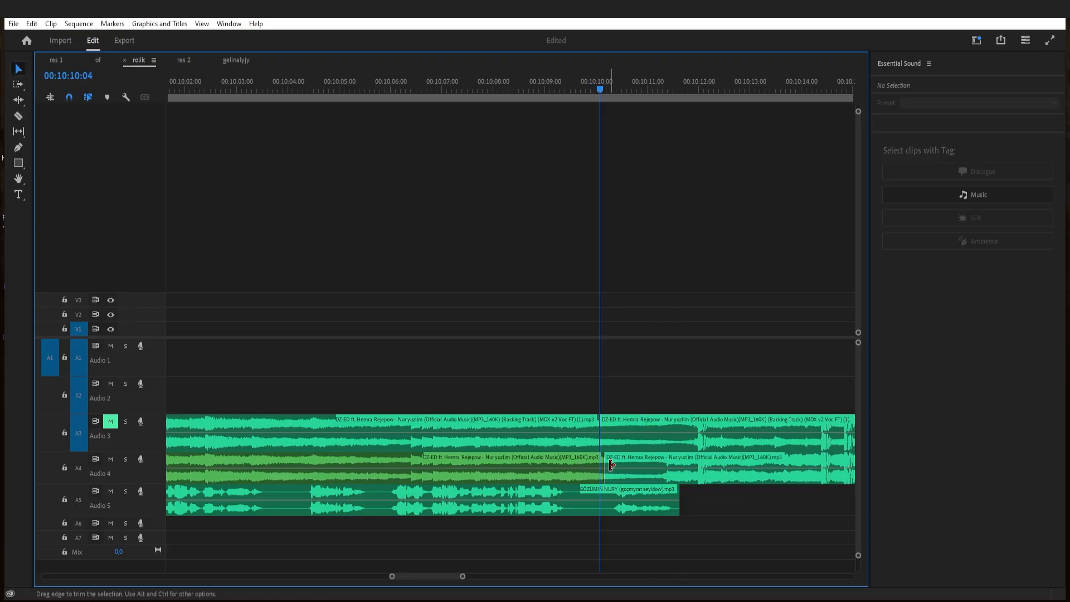
- Play the mix from 00:10:08:35 and again from 00:10:07:45 to check the join between the Audio 4 music clips
click(530, 88)
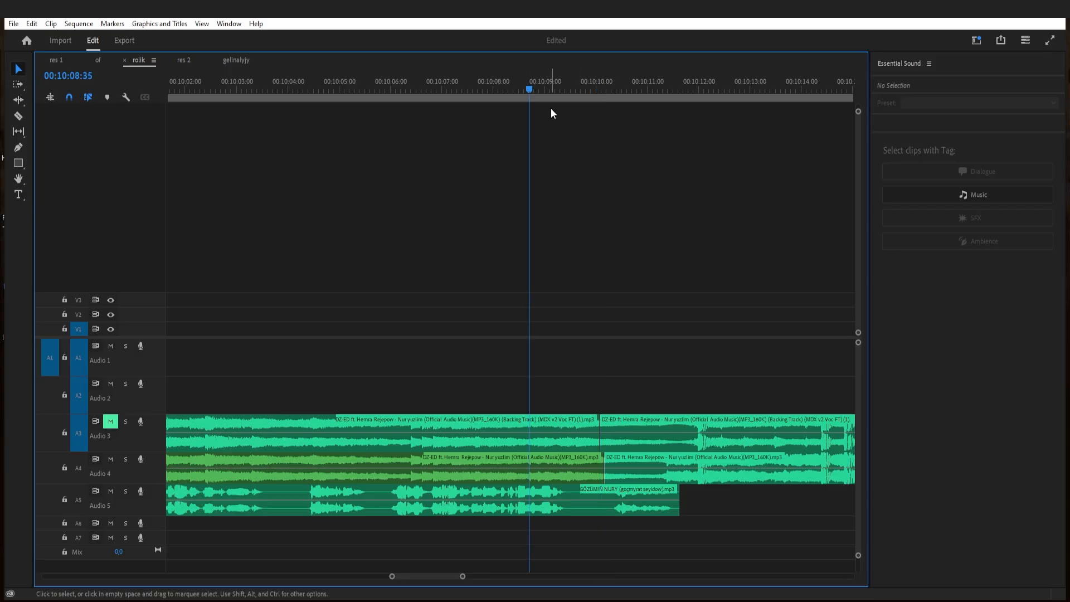
key(space)
key(space)
click(488, 83)
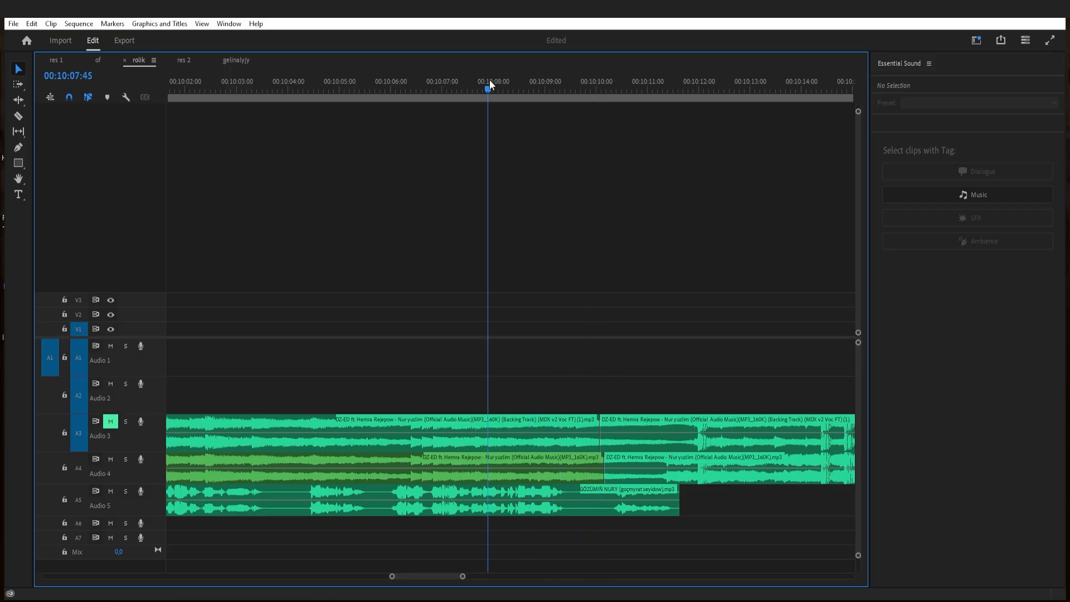
key(space)
key(space)
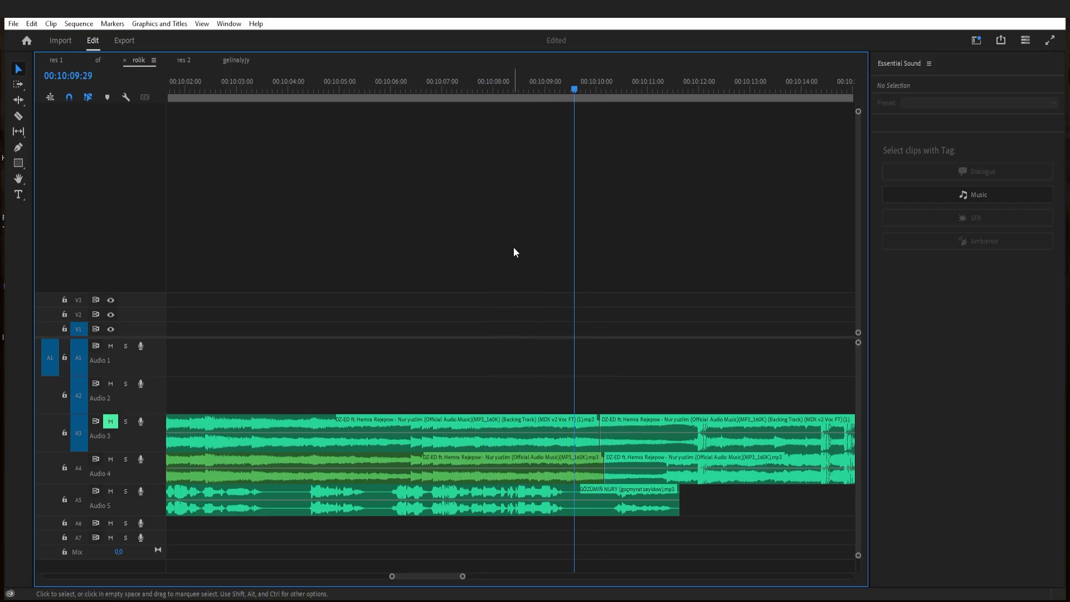
- Split the Audio 3 backing track at about 00:10:06 and move the piece ending at 00:10:10:04 down to Audio 4
key(c)
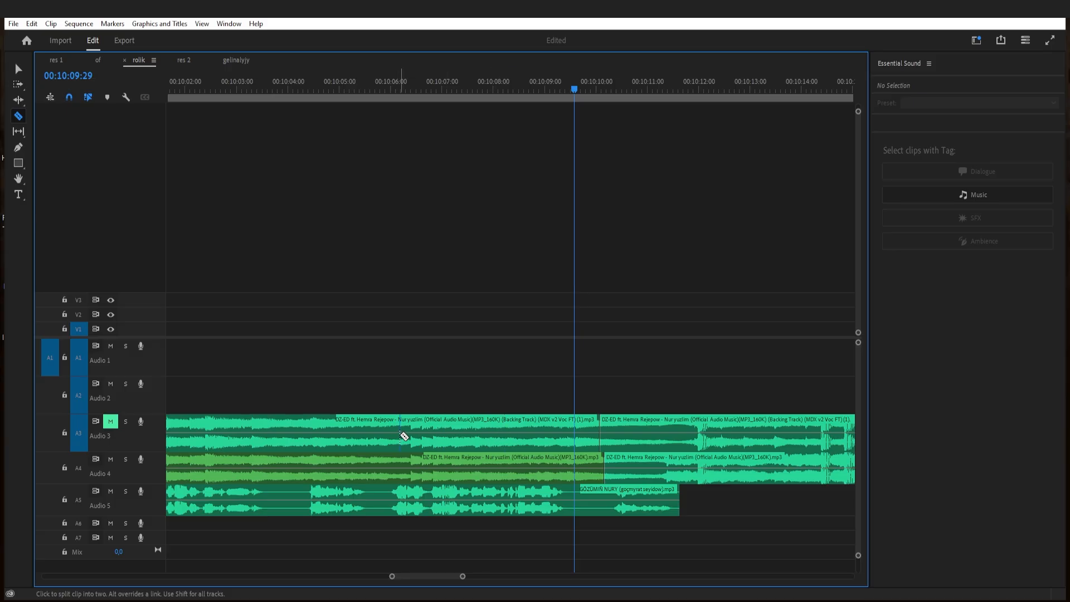
click(399, 437)
key(v)
click(440, 436)
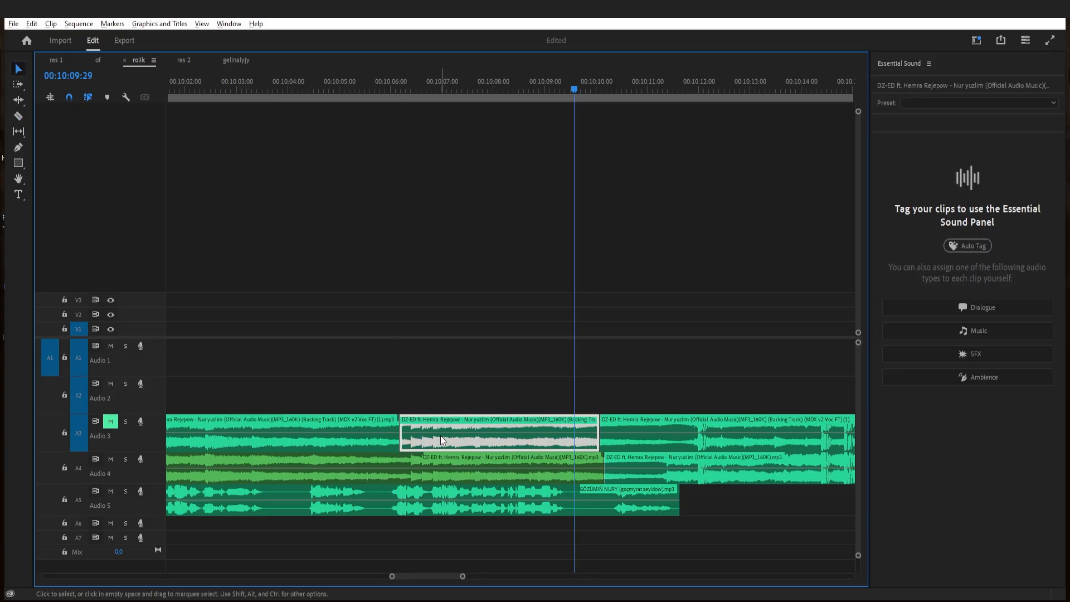
key(alt+Down)
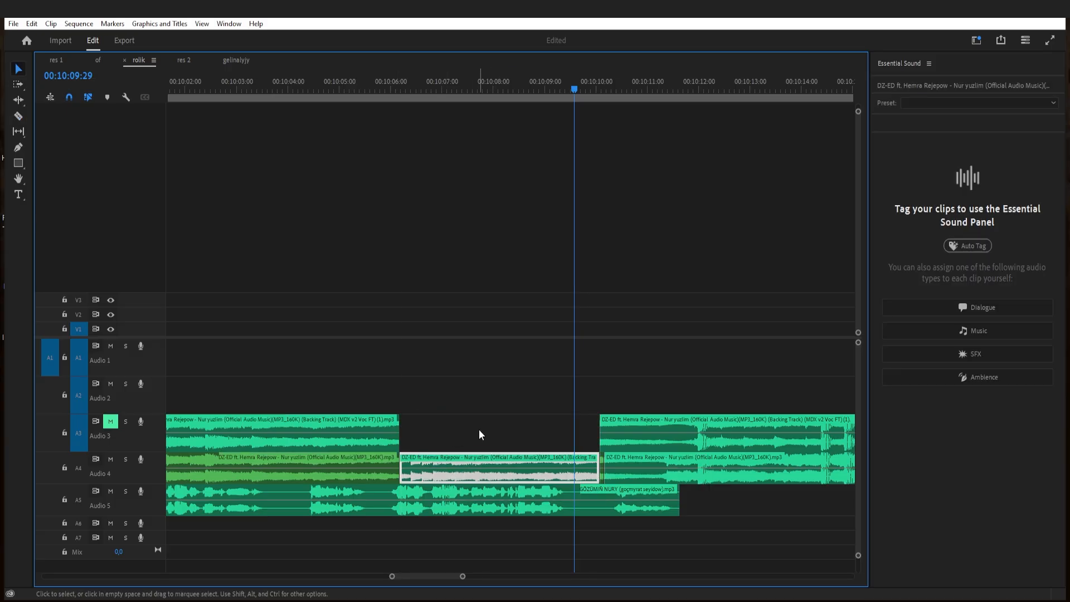
- Crossfade both joins of the inserted backing piece on Audio 4 and delete the remaining backing clips from Audio 3
click(602, 464)
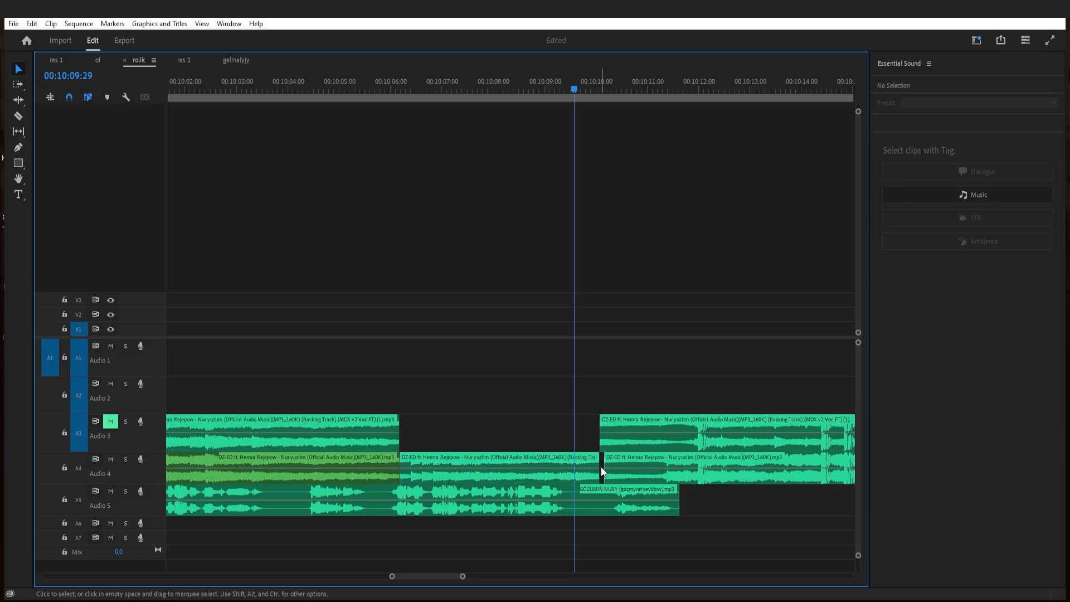
key(minus)
key(minus)
key(minus)
drag(445, 390, 610, 416)
key(Delete)
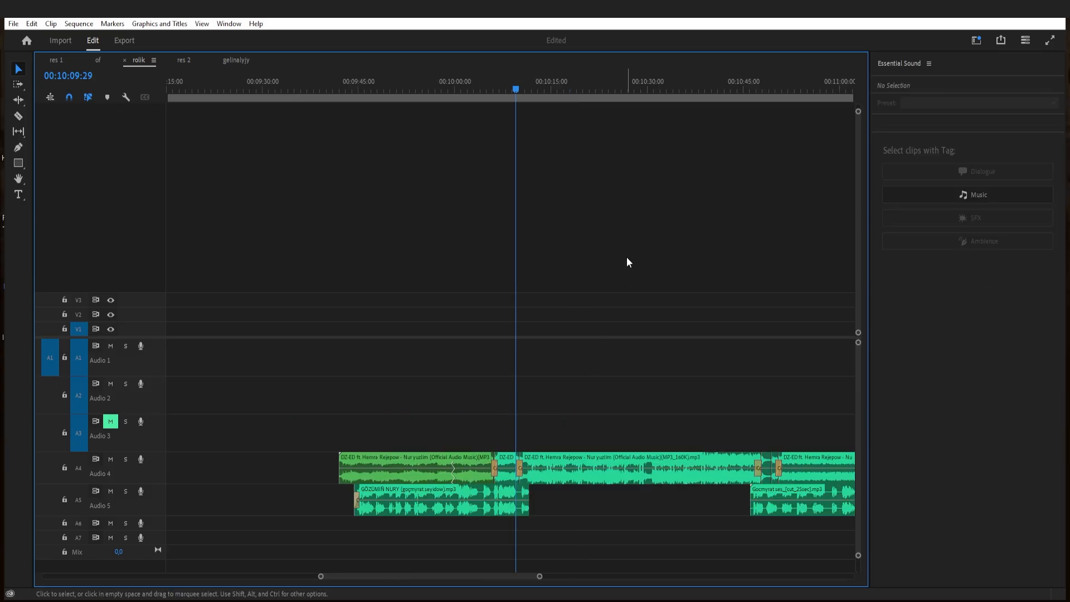
- Play the mix from 00:09:43:08, and replay it from about 00:10:05 across the two new crossfades on Audio 4
click(346, 89)
key(space)
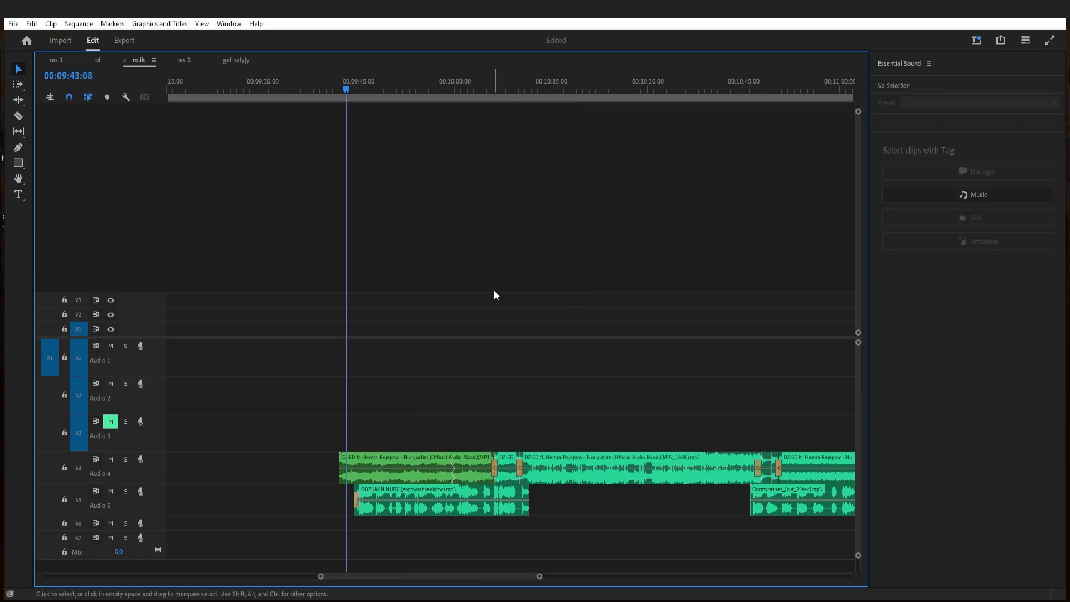
key(equal)
key(equal)
scroll(617, 367, down, 3)
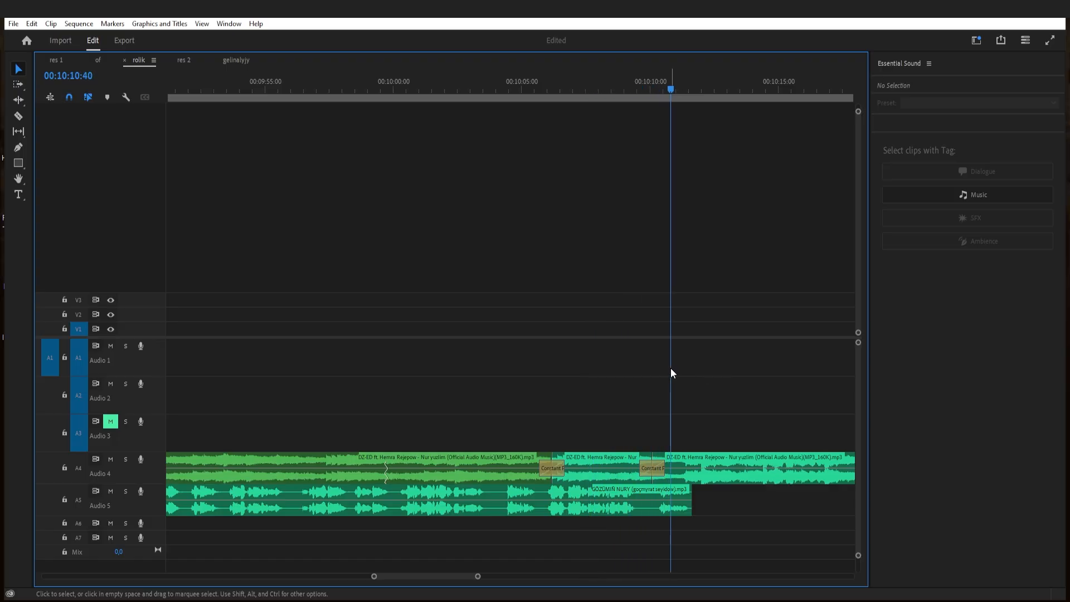
click(520, 83)
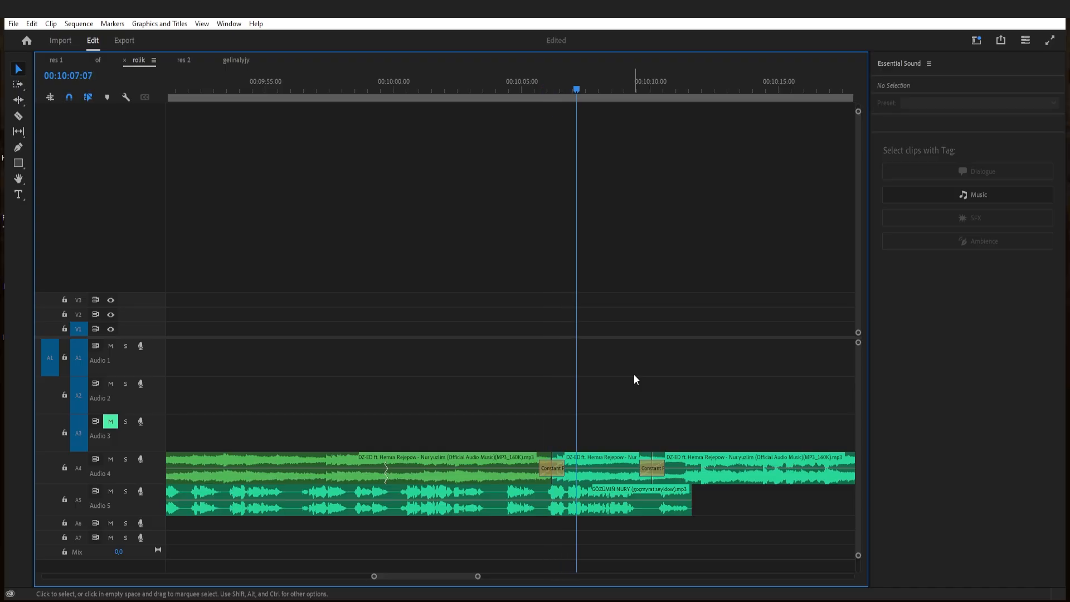
- Examine the whole mix on Audio 4 and Audio 5, with the inserted backing piece selected
key(minus)
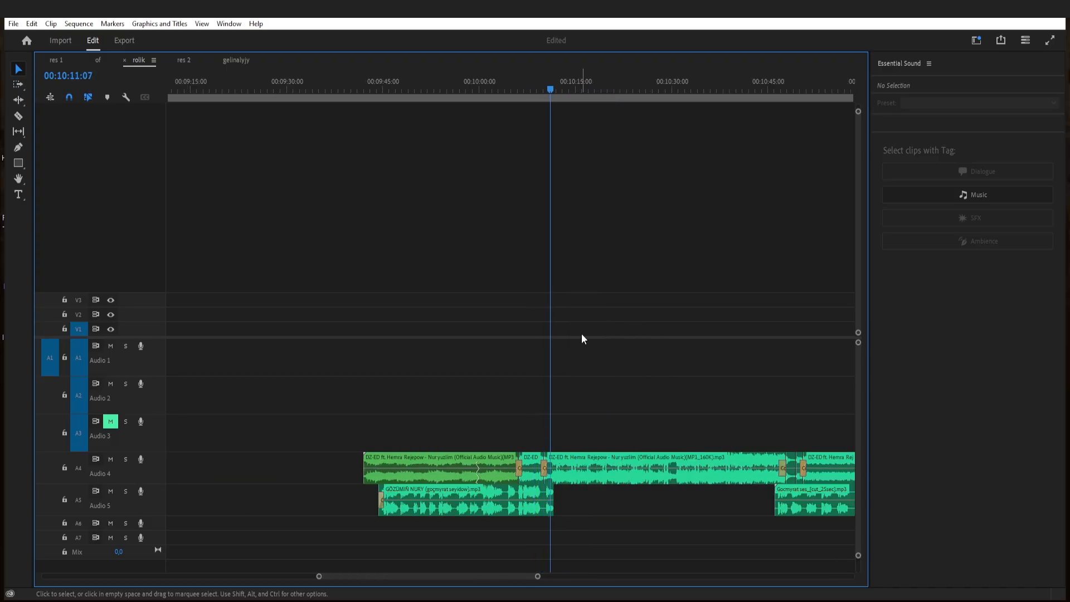
key(minus)
key(minus)
key(equal)
key(equal)
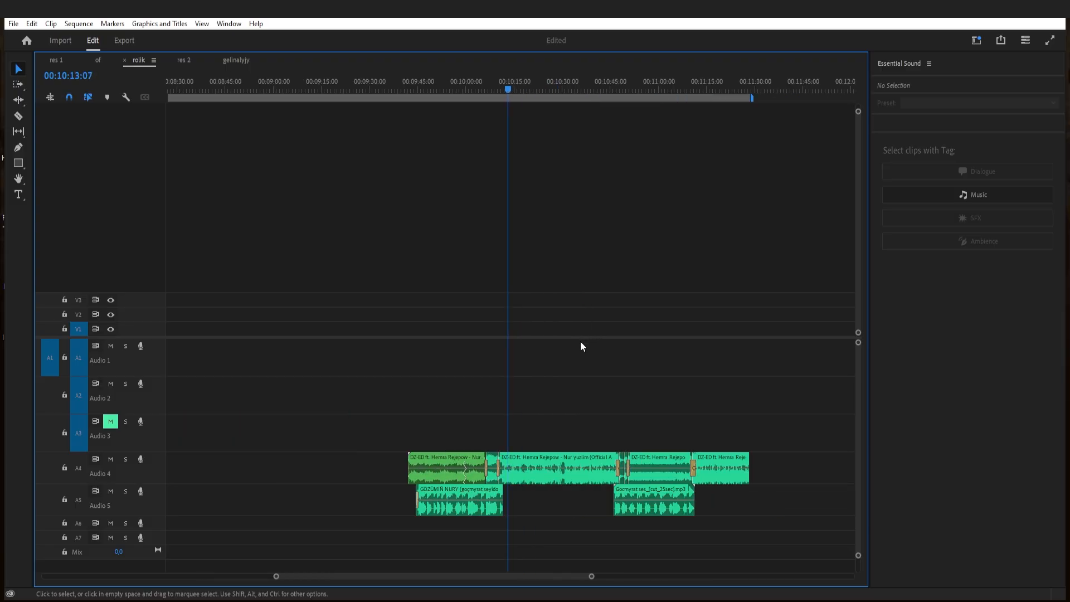
key(minus)
key(minus)
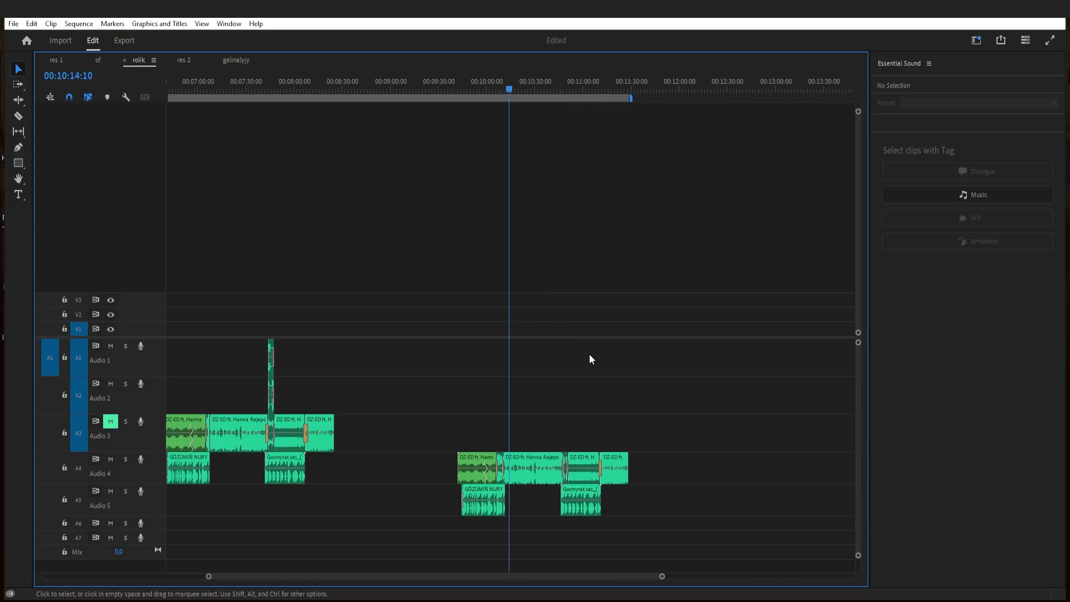
key(minus)
key(equal)
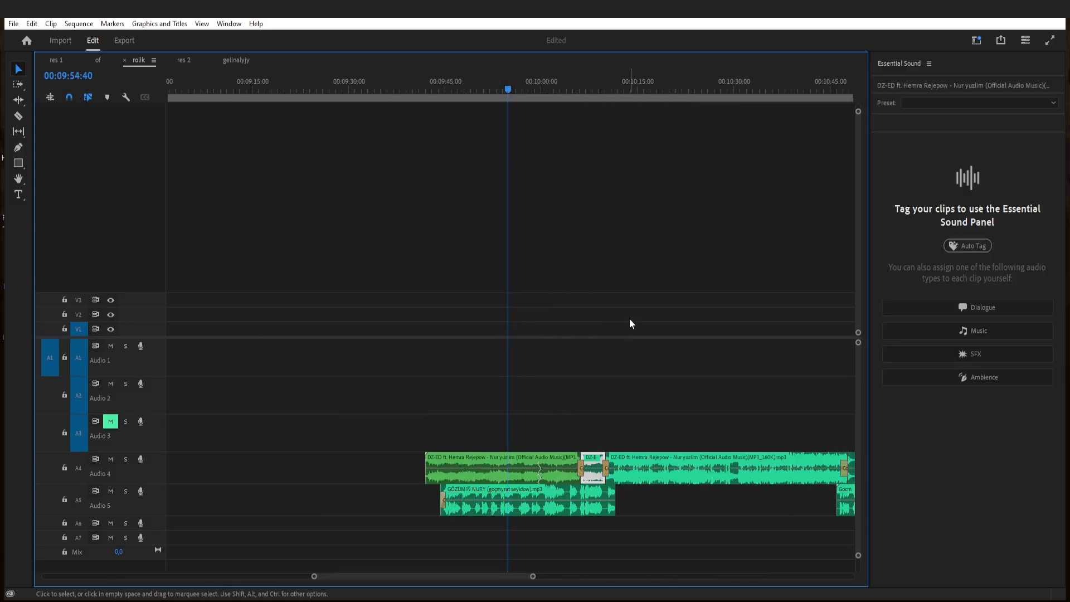
key(minus)
key(minus)
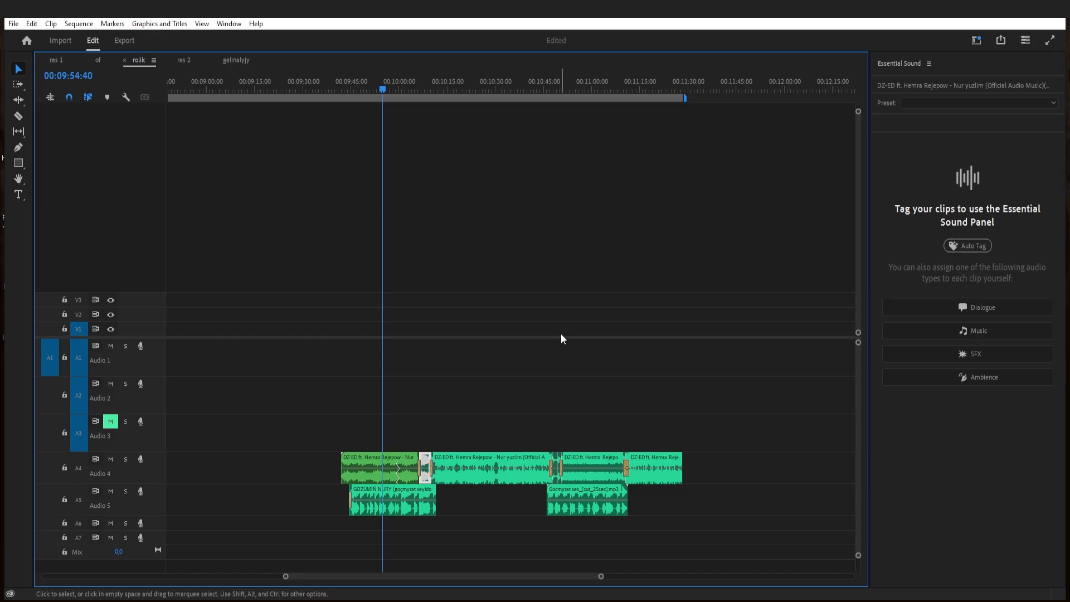
key(equal)
key(equal)
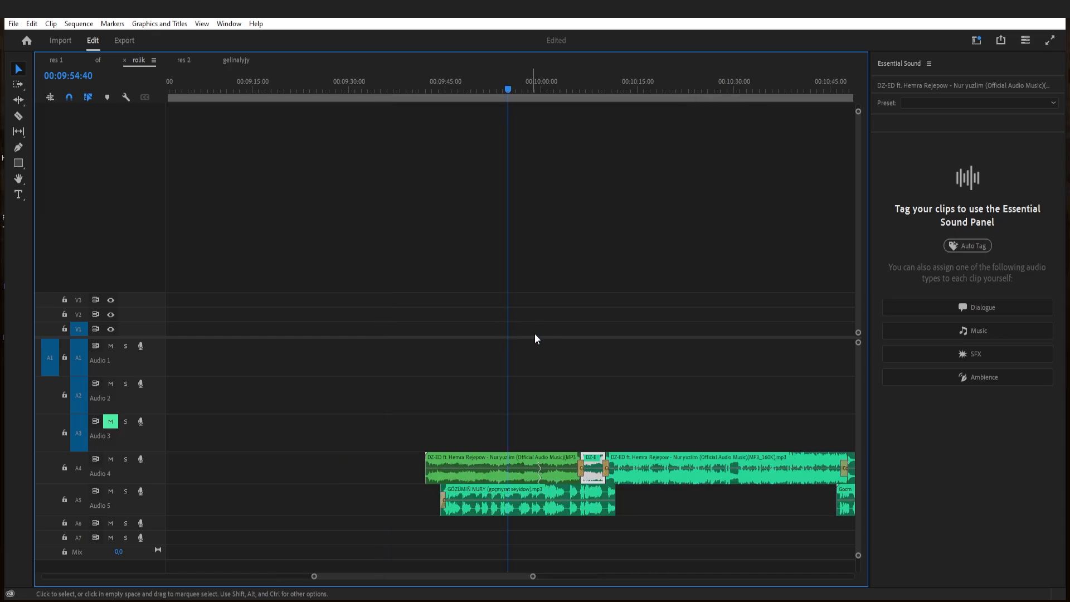
key(minus)
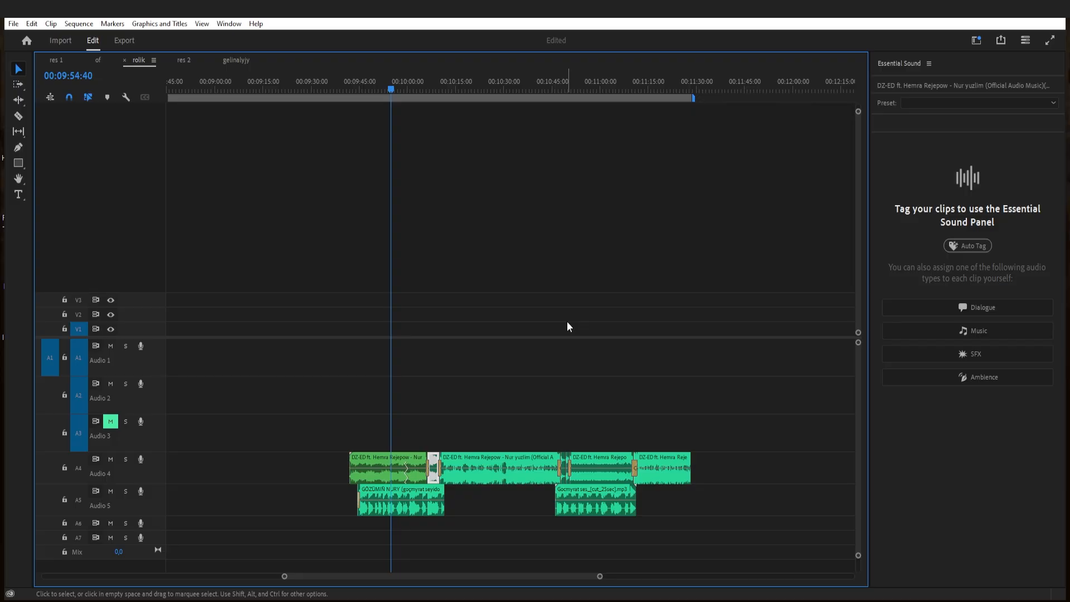
scroll(539, 352, up, 3)
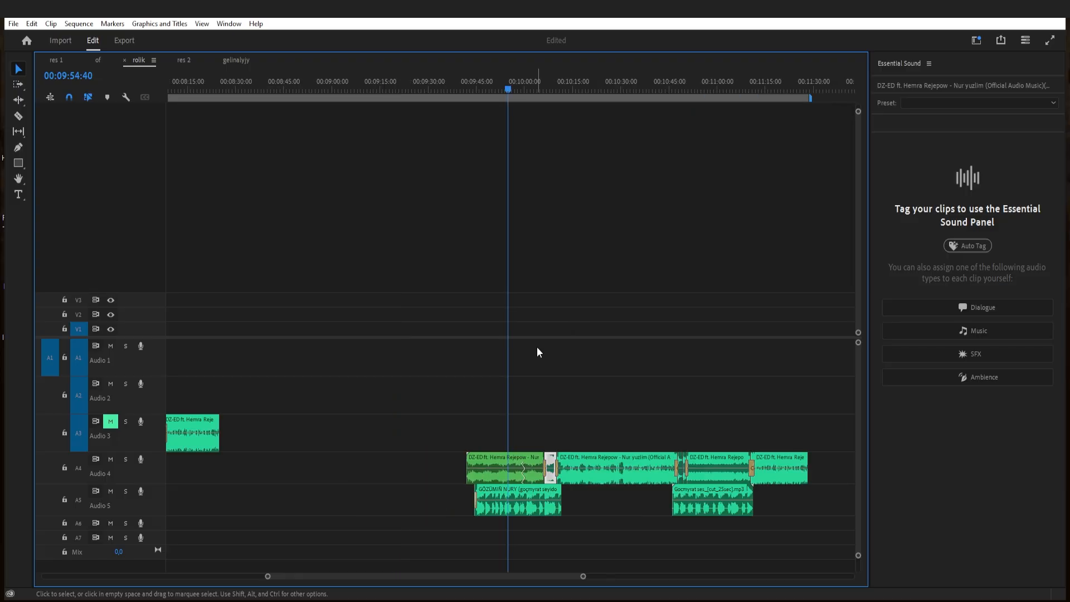